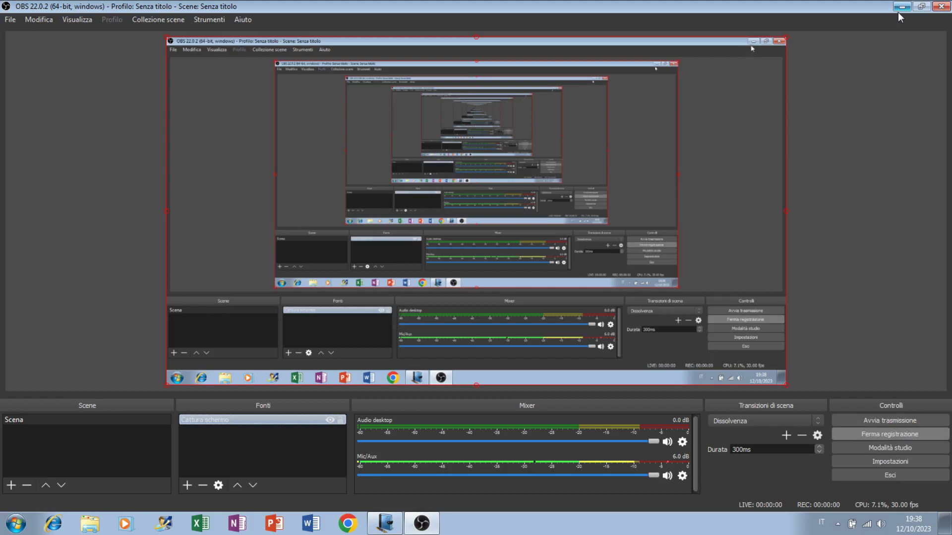
Step: Minimize OBS and scroll the Journal page down to the roughness symbol diagram labelled a–e
{"action": "left_click", "coordinate": [901, 7]}
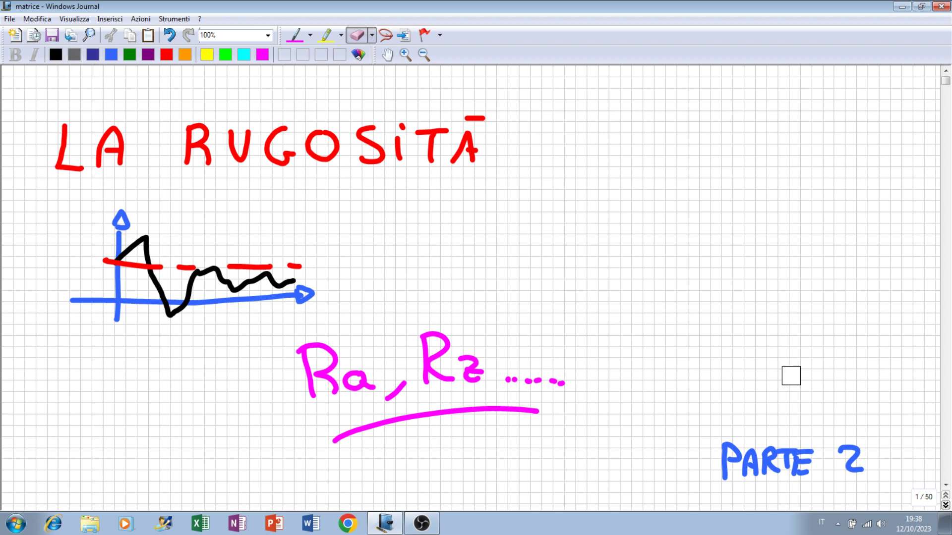
{"action": "left_click", "coordinate": [945, 485]}
{"action": "scroll", "coordinate": [945, 484], "scroll_direction": "down", "scroll_amount": 3}
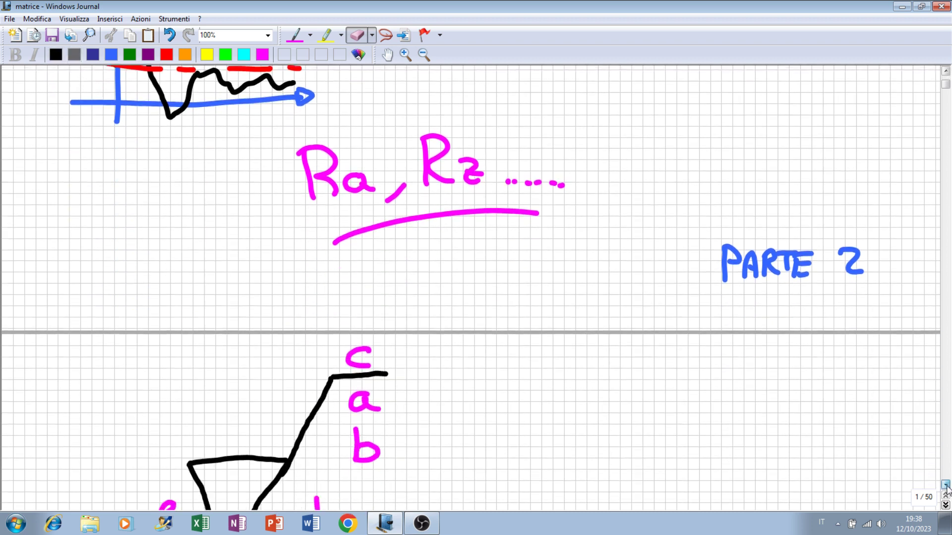
{"action": "scroll", "coordinate": [946, 485], "scroll_direction": "down", "scroll_amount": 3}
{"action": "scroll", "coordinate": [842, 347], "scroll_direction": "down", "scroll_amount": 1}
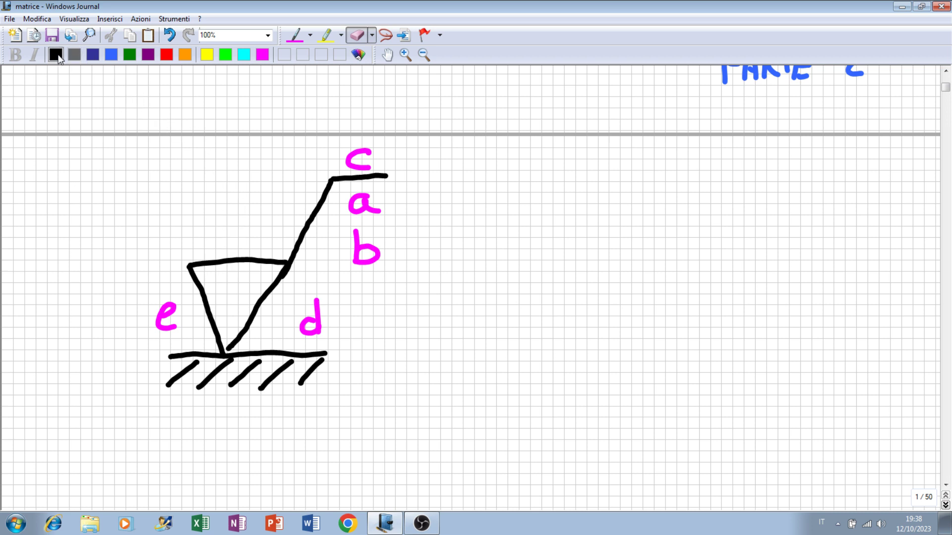
Step: Switch to the pen with black ink and scroll down to page 2
{"action": "left_click", "coordinate": [294, 34]}
{"action": "left_click", "coordinate": [56, 55]}
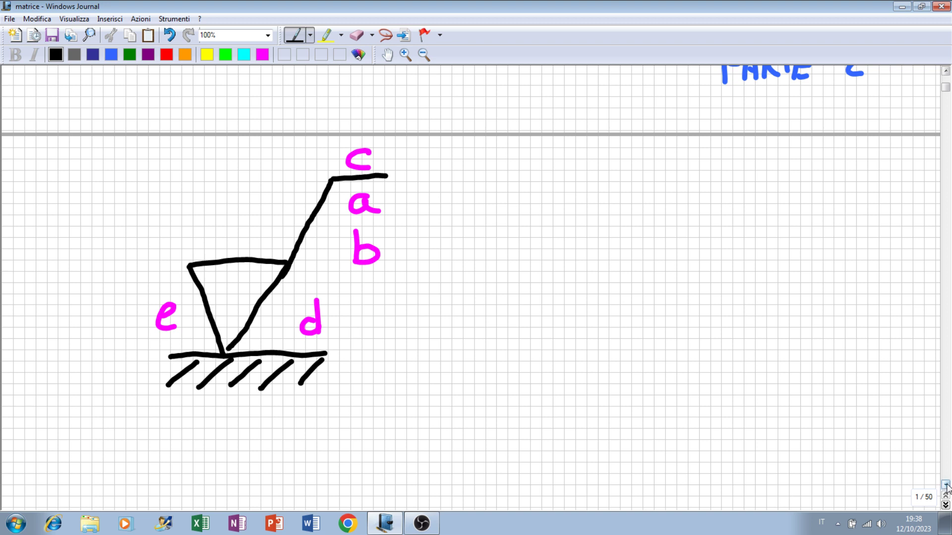
{"action": "scroll", "coordinate": [935, 468], "scroll_direction": "down", "scroll_amount": 1}
{"action": "scroll", "coordinate": [935, 469], "scroll_direction": "down", "scroll_amount": 4}
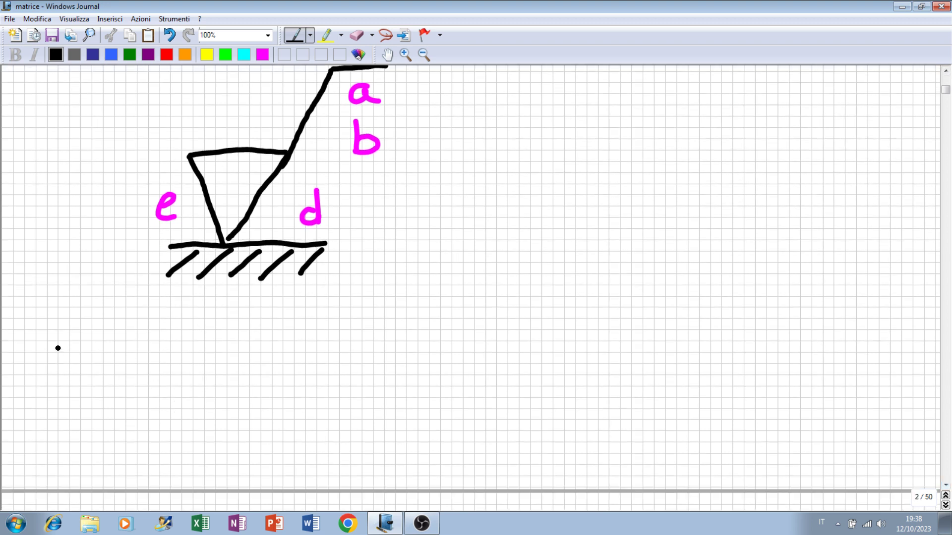
Step: Handwrite 'd: SEGNO RELITIVO' below the diagram
{"action": "left_click_drag", "start_coordinate": [68, 341], "coordinate": [73, 355]}
{"action": "left_click_drag", "start_coordinate": [70, 319], "coordinate": [73, 358]}
{"action": "mouse_move", "coordinate": [128, 340]}
{"action": "left_mouse_down"}
{"action": "mouse_move", "coordinate": [116, 360]}
{"action": "mouse_move", "coordinate": [151, 339]}
{"action": "mouse_move", "coordinate": [160, 363]}
{"action": "mouse_move", "coordinate": [188, 343]}
{"action": "mouse_move", "coordinate": [244, 364]}
{"action": "left_mouse_up"}
{"action": "mouse_move", "coordinate": [245, 342]}
{"action": "left_mouse_down"}
{"action": "mouse_move", "coordinate": [259, 339]}
{"action": "mouse_move", "coordinate": [257, 352]}
{"action": "mouse_move", "coordinate": [286, 364]}
{"action": "mouse_move", "coordinate": [310, 339]}
{"action": "left_mouse_up"}
{"action": "left_click", "coordinate": [302, 359]}
{"action": "mouse_move", "coordinate": [300, 341]}
{"action": "left_mouse_down"}
{"action": "mouse_move", "coordinate": [299, 363]}
{"action": "mouse_move", "coordinate": [340, 342]}
{"action": "left_mouse_up"}
{"action": "mouse_move", "coordinate": [347, 343]}
{"action": "left_mouse_down"}
{"action": "mouse_move", "coordinate": [391, 340]}
{"action": "mouse_move", "coordinate": [399, 362]}
{"action": "left_mouse_up"}
Step: Complete the line with 'AI SOLCHI DI LAVORAZIONE'
{"action": "left_click_drag", "start_coordinate": [407, 345], "coordinate": [407, 362]}
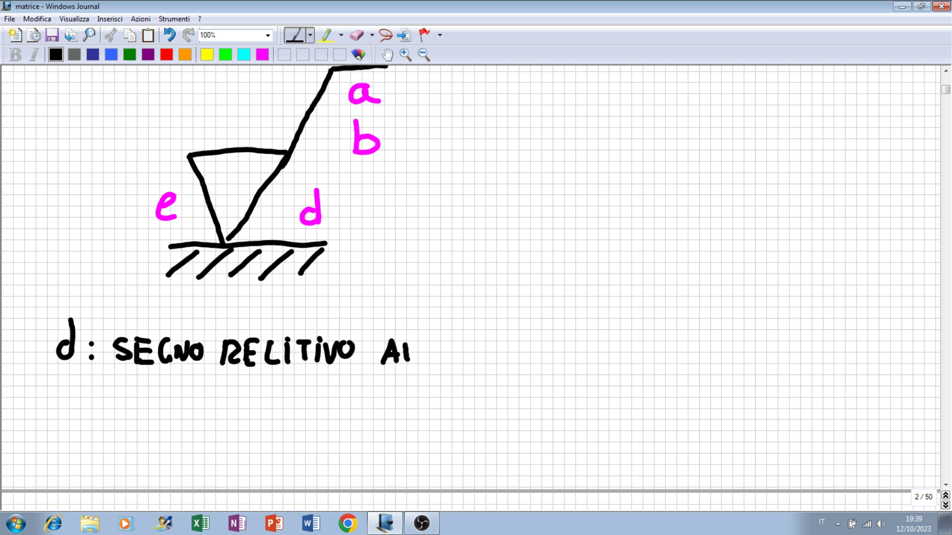
{"action": "mouse_move", "coordinate": [459, 341]}
{"action": "left_mouse_down"}
{"action": "mouse_move", "coordinate": [445, 361]}
{"action": "mouse_move", "coordinate": [469, 342]}
{"action": "mouse_move", "coordinate": [492, 355]}
{"action": "left_mouse_up"}
{"action": "mouse_move", "coordinate": [508, 343]}
{"action": "left_mouse_down"}
{"action": "mouse_move", "coordinate": [506, 361]}
{"action": "mouse_move", "coordinate": [515, 360]}
{"action": "left_mouse_up"}
{"action": "left_click_drag", "start_coordinate": [514, 353], "coordinate": [539, 360]}
{"action": "mouse_move", "coordinate": [545, 347]}
{"action": "left_mouse_down"}
{"action": "mouse_move", "coordinate": [545, 361]}
{"action": "mouse_move", "coordinate": [669, 362]}
{"action": "mouse_move", "coordinate": [686, 342]}
{"action": "mouse_move", "coordinate": [725, 364]}
{"action": "left_mouse_up"}
{"action": "left_click", "coordinate": [550, 339]}
{"action": "left_click", "coordinate": [613, 338]}
{"action": "mouse_move", "coordinate": [741, 347]}
{"action": "left_mouse_down"}
{"action": "mouse_move", "coordinate": [733, 356]}
{"action": "mouse_move", "coordinate": [758, 364]}
{"action": "left_mouse_up"}
{"action": "mouse_move", "coordinate": [768, 347]}
{"action": "left_mouse_down"}
{"action": "mouse_move", "coordinate": [770, 363]}
{"action": "mouse_move", "coordinate": [823, 342]}
{"action": "mouse_move", "coordinate": [826, 362]}
{"action": "mouse_move", "coordinate": [839, 353]}
{"action": "left_mouse_up"}
{"action": "left_click", "coordinate": [770, 339]}
{"action": "left_click_drag", "start_coordinate": [827, 364], "coordinate": [843, 363]}
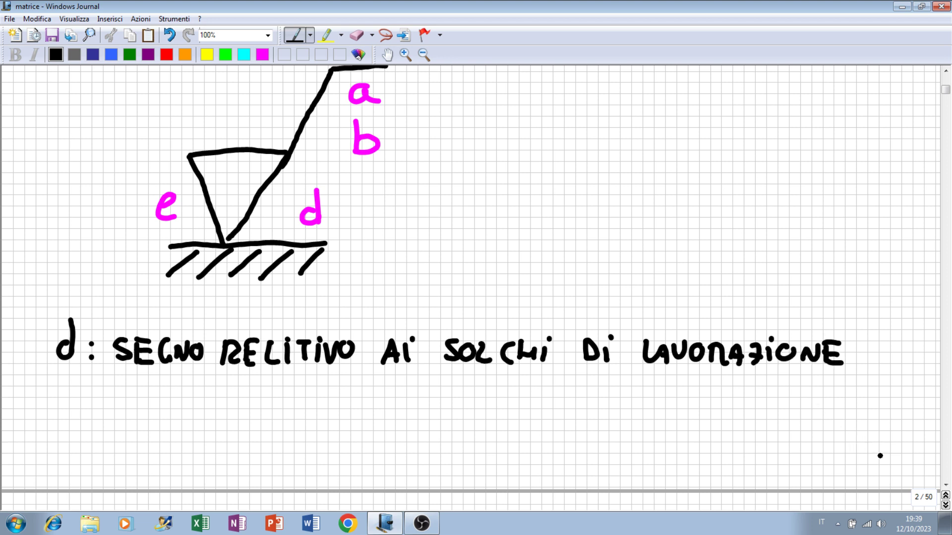
{"action": "left_click", "coordinate": [945, 486]}
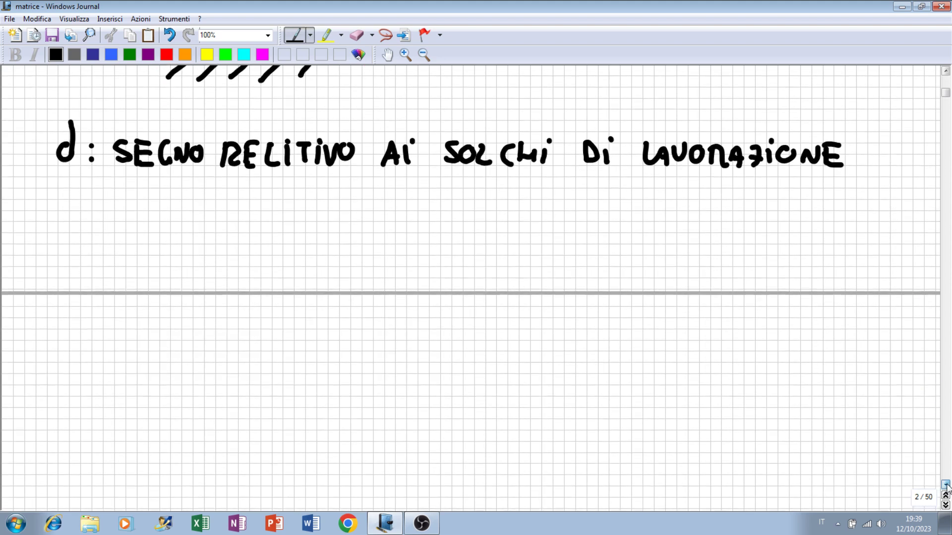
Step: On page 3, draw an equals sign enclosed in a box
{"action": "left_click", "coordinate": [945, 485]}
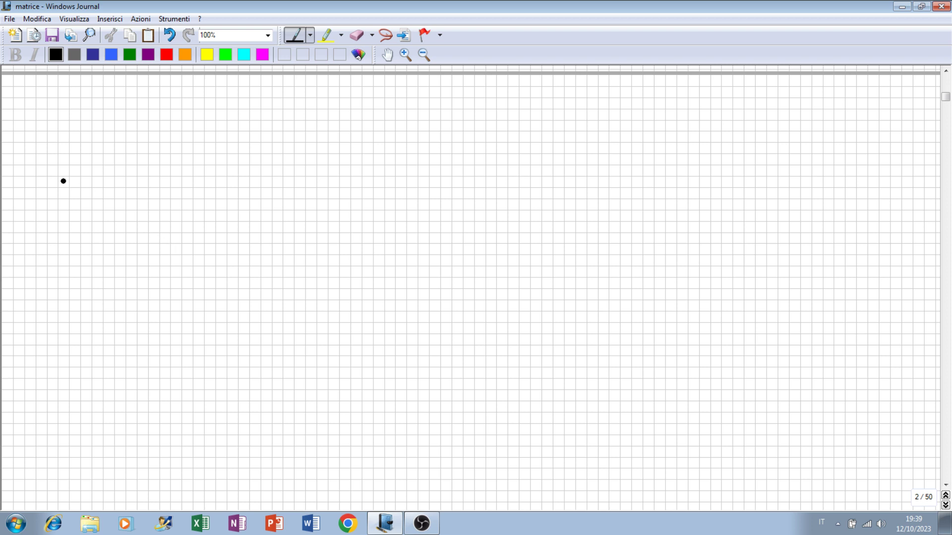
{"action": "mouse_move", "coordinate": [63, 172]}
{"action": "left_mouse_down"}
{"action": "mouse_move", "coordinate": [96, 171]}
{"action": "mouse_move", "coordinate": [98, 188]}
{"action": "left_mouse_up"}
{"action": "left_click_drag", "start_coordinate": [50, 149], "coordinate": [47, 212]}
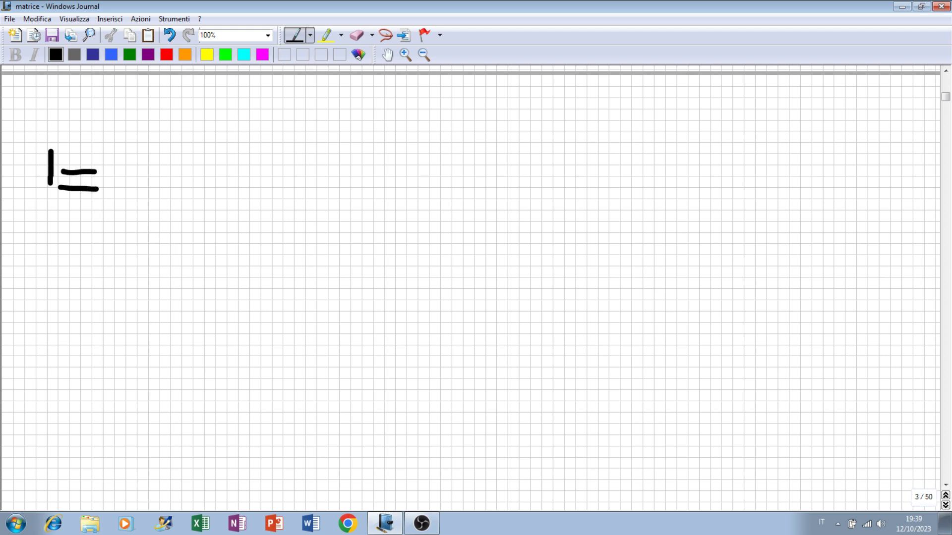
{"action": "mouse_move", "coordinate": [50, 149]}
{"action": "left_mouse_down"}
{"action": "mouse_move", "coordinate": [106, 147]}
{"action": "mouse_move", "coordinate": [111, 212]}
{"action": "left_mouse_up"}
{"action": "left_click_drag", "start_coordinate": [47, 214], "coordinate": [115, 212]}
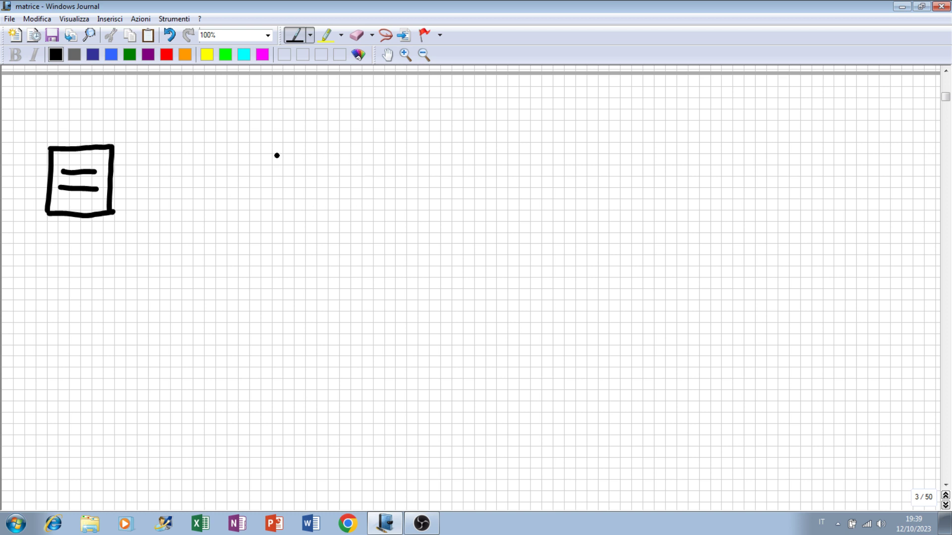
Step: Sketch a part bar marked with the roughness symbol and an = sign
{"action": "mouse_move", "coordinate": [284, 173]}
{"action": "left_mouse_down"}
{"action": "mouse_move", "coordinate": [283, 197]}
{"action": "mouse_move", "coordinate": [336, 168]}
{"action": "mouse_move", "coordinate": [389, 172]}
{"action": "left_mouse_up"}
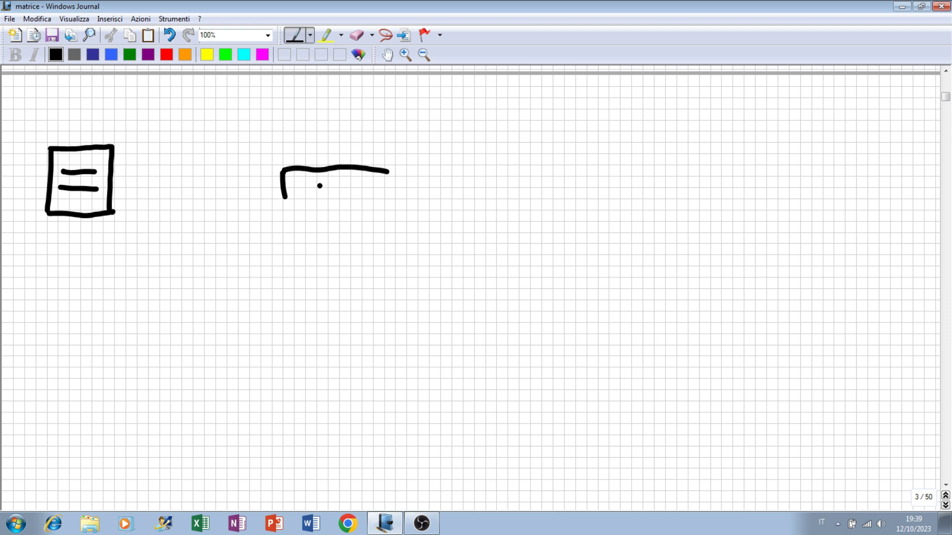
{"action": "mouse_move", "coordinate": [285, 197]}
{"action": "left_mouse_down"}
{"action": "mouse_move", "coordinate": [415, 199]}
{"action": "mouse_move", "coordinate": [390, 169]}
{"action": "mouse_move", "coordinate": [402, 169]}
{"action": "mouse_move", "coordinate": [413, 200]}
{"action": "left_mouse_up"}
{"action": "left_click_drag", "start_coordinate": [375, 171], "coordinate": [373, 196]}
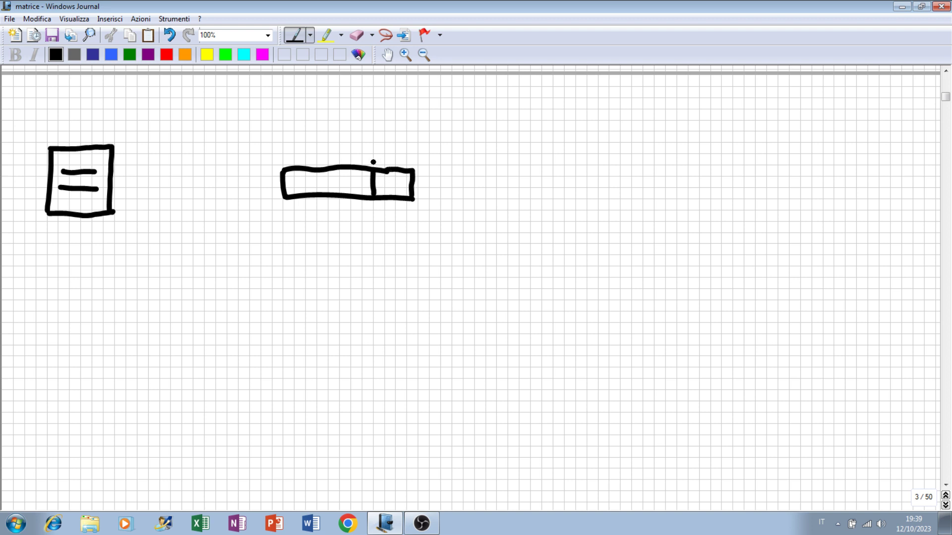
{"action": "mouse_move", "coordinate": [327, 144]}
{"action": "left_mouse_down"}
{"action": "mouse_move", "coordinate": [336, 163]}
{"action": "mouse_move", "coordinate": [327, 143]}
{"action": "mouse_move", "coordinate": [377, 112]}
{"action": "mouse_move", "coordinate": [400, 110]}
{"action": "left_mouse_up"}
{"action": "left_click_drag", "start_coordinate": [360, 148], "coordinate": [373, 154]}
{"action": "left_click", "coordinate": [367, 173]}
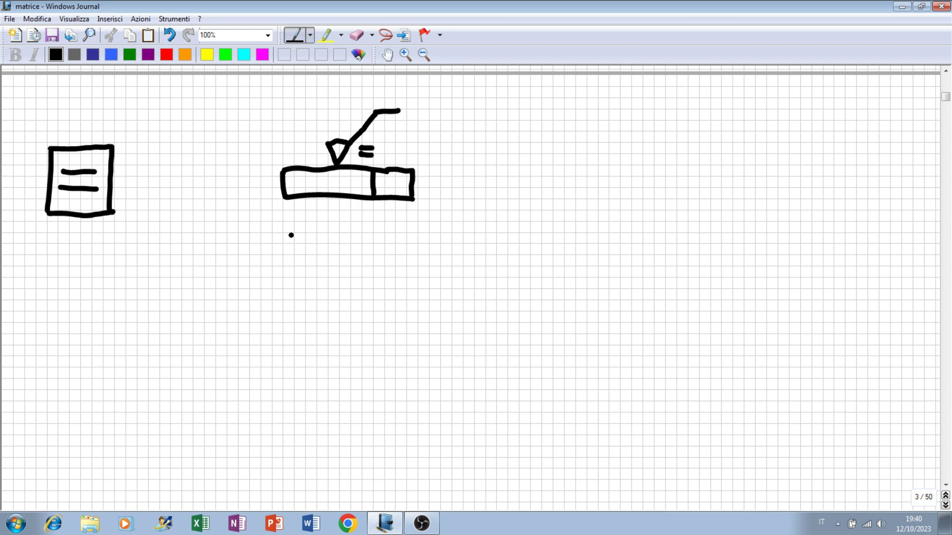
Step: Draw a box filled with parallel horizontal groove lines
{"action": "left_click_drag", "start_coordinate": [286, 230], "coordinate": [284, 283]}
{"action": "mouse_move", "coordinate": [288, 229]}
{"action": "left_mouse_down"}
{"action": "mouse_move", "coordinate": [410, 230]}
{"action": "mouse_move", "coordinate": [407, 272]}
{"action": "mouse_move", "coordinate": [385, 292]}
{"action": "left_mouse_up"}
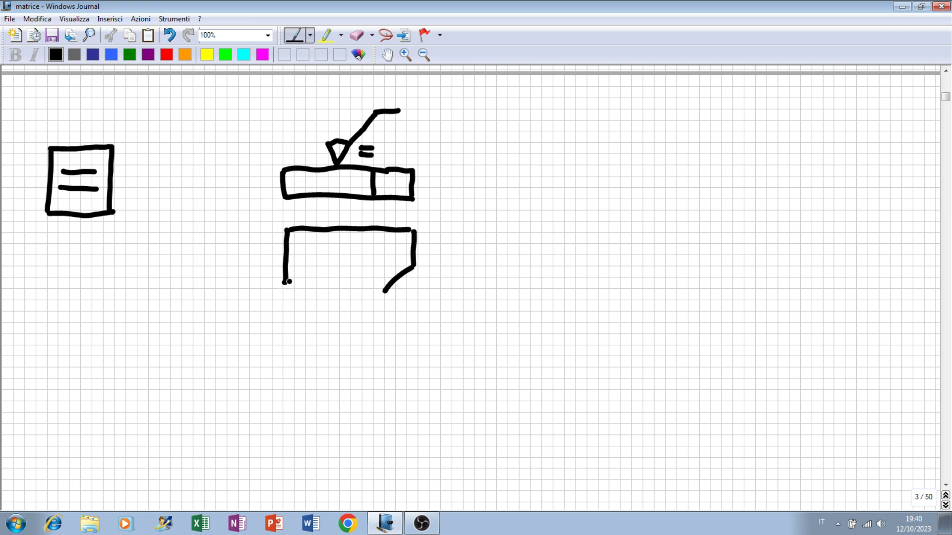
{"action": "mouse_move", "coordinate": [289, 281]}
{"action": "left_mouse_down"}
{"action": "mouse_move", "coordinate": [311, 294]}
{"action": "mouse_move", "coordinate": [379, 293]}
{"action": "left_mouse_up"}
{"action": "mouse_move", "coordinate": [296, 243]}
{"action": "left_mouse_down"}
{"action": "mouse_move", "coordinate": [408, 243]}
{"action": "mouse_move", "coordinate": [319, 256]}
{"action": "mouse_move", "coordinate": [395, 259]}
{"action": "left_mouse_up"}
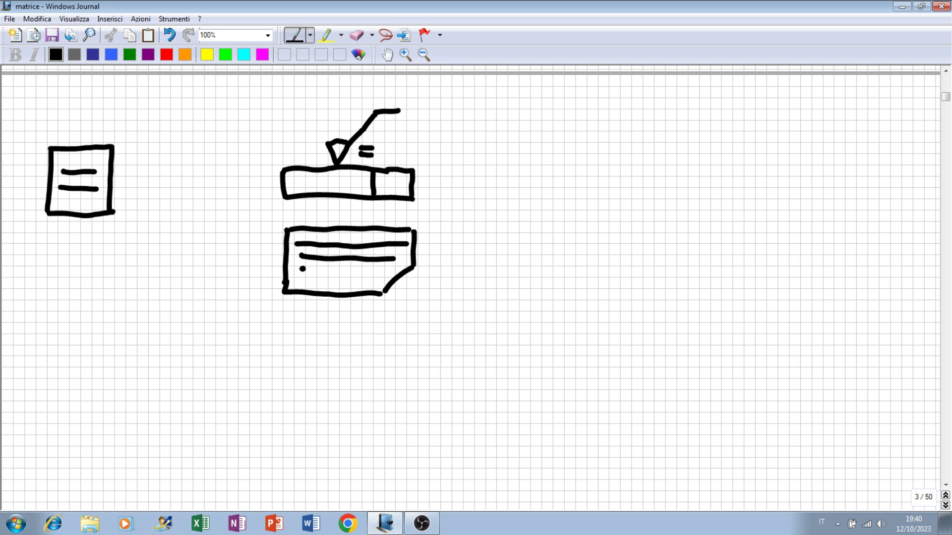
{"action": "left_click_drag", "start_coordinate": [301, 268], "coordinate": [381, 271]}
{"action": "left_click_drag", "start_coordinate": [303, 281], "coordinate": [382, 287]}
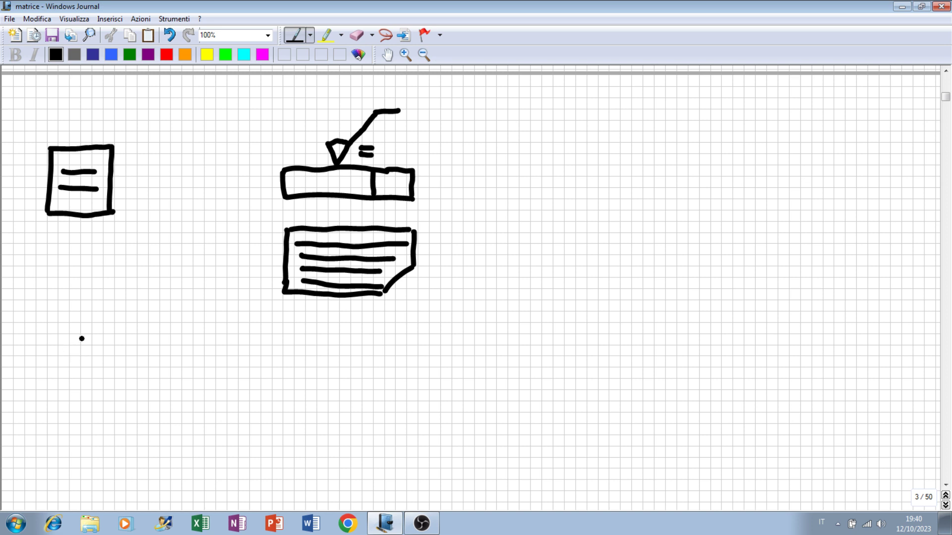
Step: Draw the perpendicular ⊥ mark enclosed in a box
{"action": "mouse_move", "coordinate": [85, 336]}
{"action": "left_mouse_down"}
{"action": "mouse_move", "coordinate": [80, 384]}
{"action": "mouse_move", "coordinate": [59, 384]}
{"action": "mouse_move", "coordinate": [107, 386]}
{"action": "left_mouse_up"}
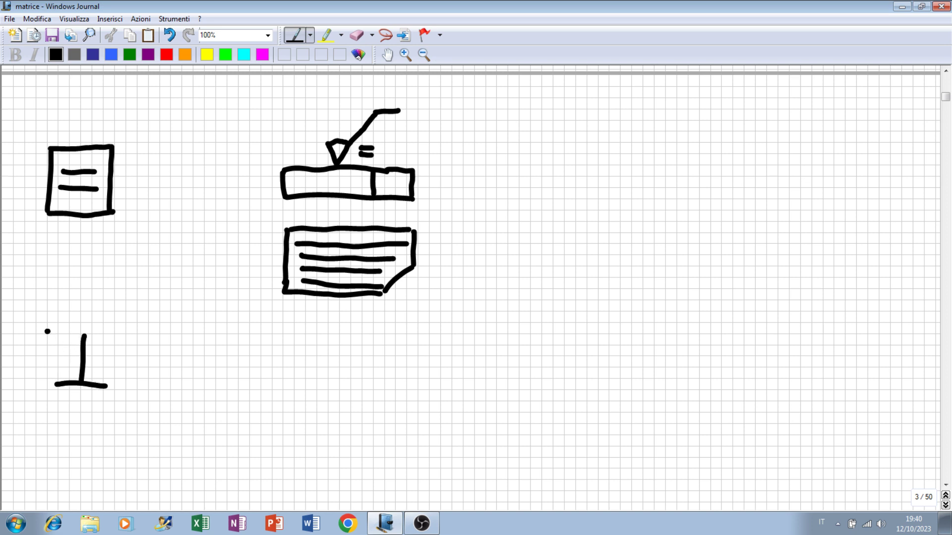
{"action": "left_click_drag", "start_coordinate": [48, 332], "coordinate": [42, 403]}
{"action": "mouse_move", "coordinate": [49, 328]}
{"action": "left_mouse_down"}
{"action": "mouse_move", "coordinate": [112, 330]}
{"action": "mouse_move", "coordinate": [119, 405]}
{"action": "left_mouse_up"}
{"action": "left_click_drag", "start_coordinate": [45, 407], "coordinate": [124, 405]}
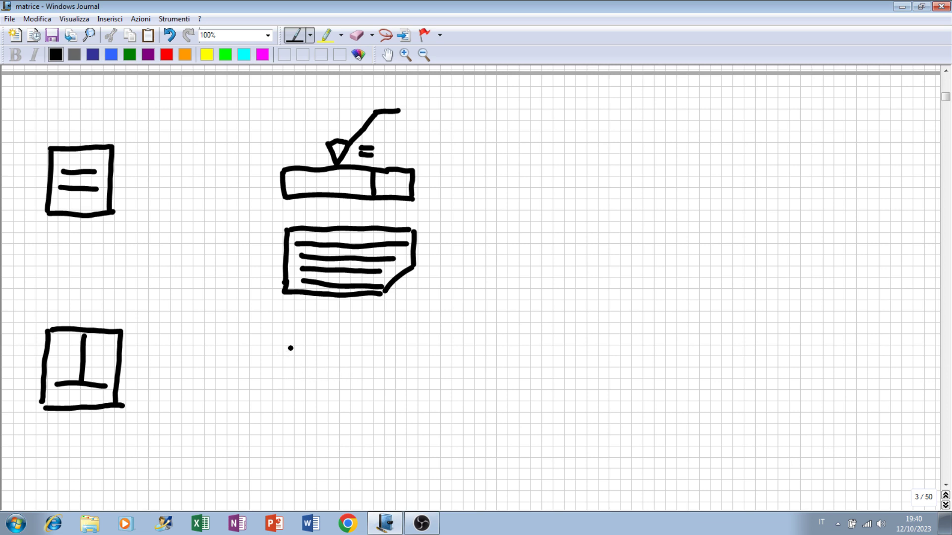
Step: Sketch a second part bar carrying the roughness symbol with a ⊥ mark
{"action": "mouse_move", "coordinate": [284, 351]}
{"action": "left_mouse_down"}
{"action": "mouse_move", "coordinate": [284, 383]}
{"action": "mouse_move", "coordinate": [367, 352]}
{"action": "mouse_move", "coordinate": [419, 354]}
{"action": "left_mouse_up"}
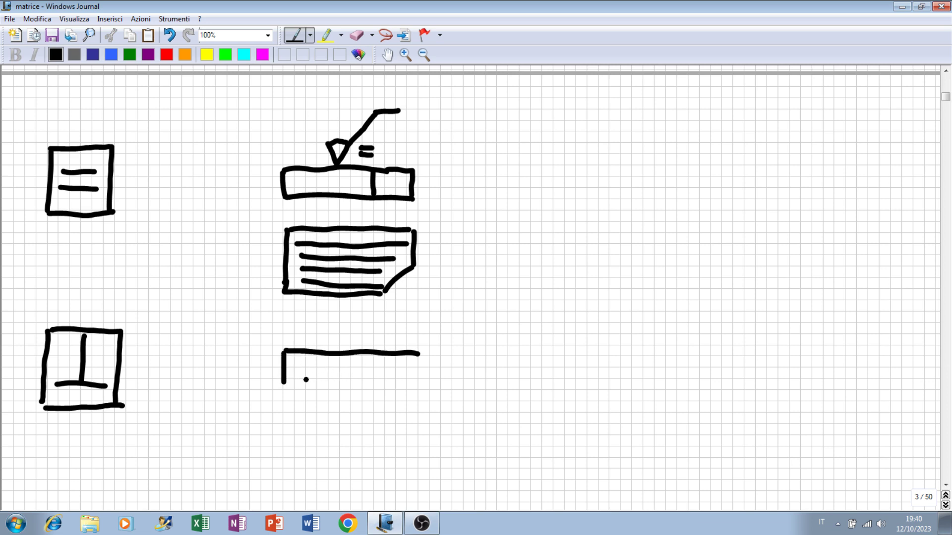
{"action": "mouse_move", "coordinate": [287, 383]}
{"action": "left_mouse_down"}
{"action": "mouse_move", "coordinate": [419, 371]}
{"action": "mouse_move", "coordinate": [419, 354]}
{"action": "mouse_move", "coordinate": [371, 382]}
{"action": "left_mouse_up"}
{"action": "mouse_move", "coordinate": [341, 333]}
{"action": "left_mouse_down"}
{"action": "mouse_move", "coordinate": [349, 350]}
{"action": "mouse_move", "coordinate": [341, 334]}
{"action": "mouse_move", "coordinate": [392, 303]}
{"action": "mouse_move", "coordinate": [414, 303]}
{"action": "left_mouse_up"}
{"action": "left_click_drag", "start_coordinate": [376, 328], "coordinate": [376, 344]}
{"action": "left_click_drag", "start_coordinate": [366, 343], "coordinate": [388, 343]}
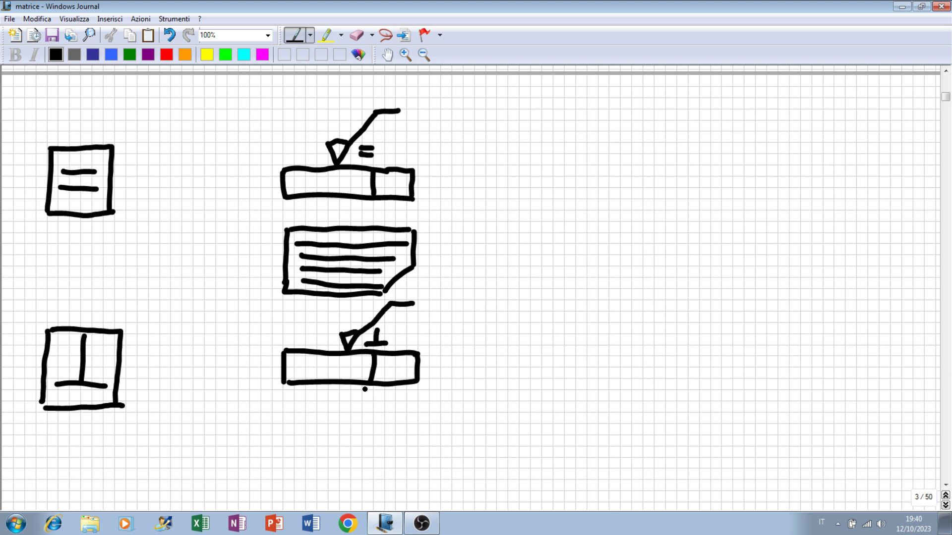
Step: Draw a box of vertical groove lines, then scroll down
{"action": "mouse_move", "coordinate": [292, 417]}
{"action": "left_mouse_down"}
{"action": "mouse_move", "coordinate": [289, 490]}
{"action": "mouse_move", "coordinate": [351, 418]}
{"action": "mouse_move", "coordinate": [415, 414]}
{"action": "mouse_move", "coordinate": [413, 457]}
{"action": "mouse_move", "coordinate": [386, 492]}
{"action": "left_mouse_up"}
{"action": "left_click_drag", "start_coordinate": [289, 493], "coordinate": [381, 491]}
{"action": "mouse_move", "coordinate": [307, 428]}
{"action": "left_mouse_down"}
{"action": "mouse_move", "coordinate": [308, 480]}
{"action": "mouse_move", "coordinate": [335, 480]}
{"action": "left_mouse_up"}
{"action": "mouse_move", "coordinate": [349, 429]}
{"action": "left_mouse_down"}
{"action": "mouse_move", "coordinate": [350, 480]}
{"action": "mouse_move", "coordinate": [369, 480]}
{"action": "left_mouse_up"}
{"action": "mouse_move", "coordinate": [384, 432]}
{"action": "left_mouse_down"}
{"action": "mouse_move", "coordinate": [380, 476]}
{"action": "mouse_move", "coordinate": [400, 467]}
{"action": "left_mouse_up"}
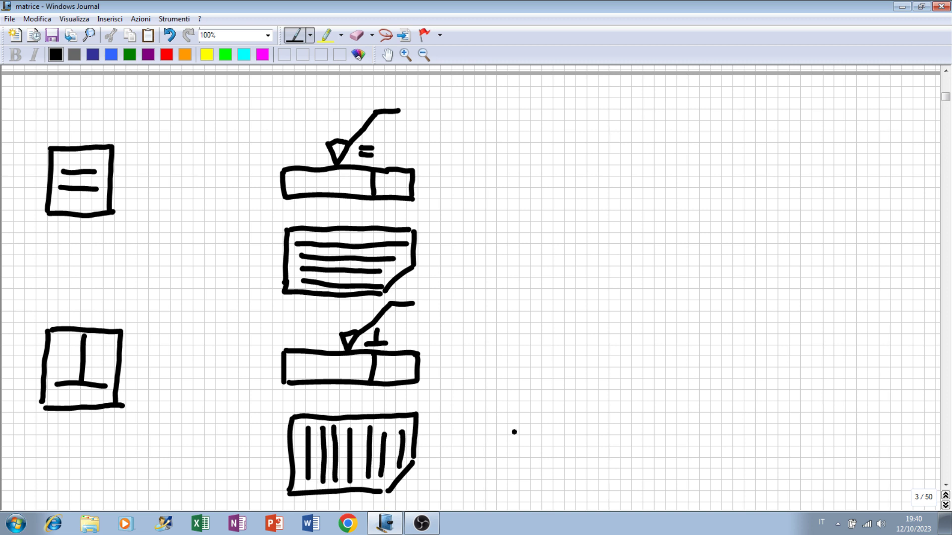
{"action": "left_click", "coordinate": [945, 485]}
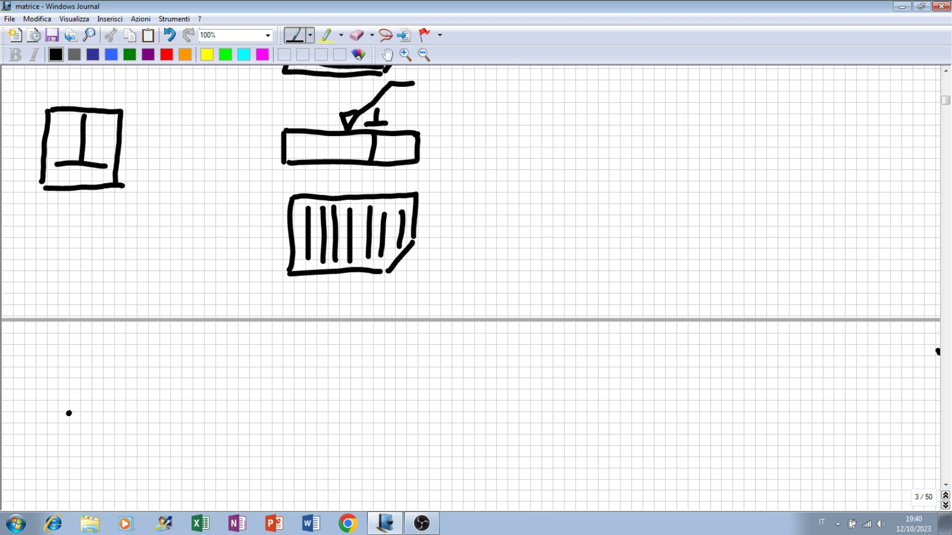
Step: Draw an X mark enclosed in a box
{"action": "mouse_move", "coordinate": [68, 413]}
{"action": "left_mouse_down"}
{"action": "mouse_move", "coordinate": [112, 379]}
{"action": "mouse_move", "coordinate": [96, 423]}
{"action": "left_mouse_up"}
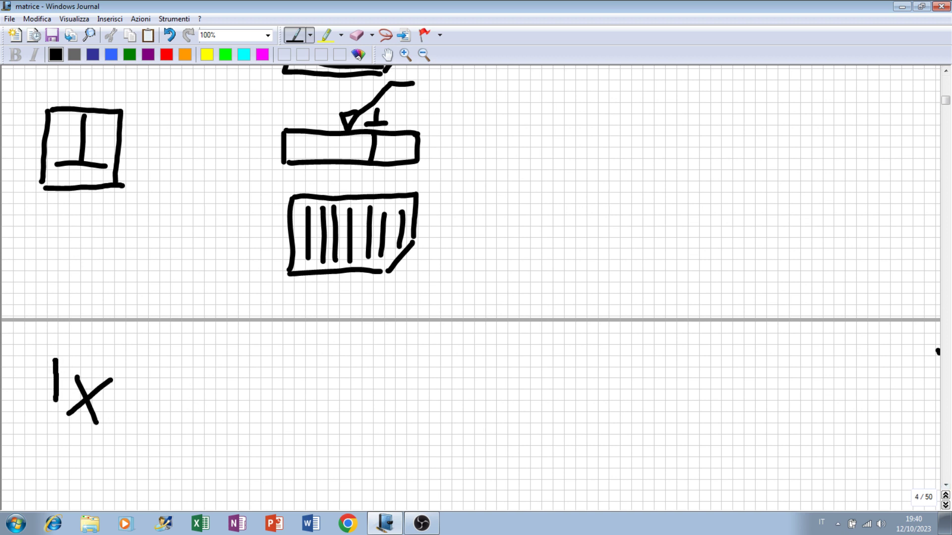
{"action": "left_click_drag", "start_coordinate": [54, 358], "coordinate": [53, 429]}
{"action": "mouse_move", "coordinate": [56, 357]}
{"action": "left_mouse_down"}
{"action": "mouse_move", "coordinate": [111, 438]}
{"action": "mouse_move", "coordinate": [58, 432]}
{"action": "left_mouse_up"}
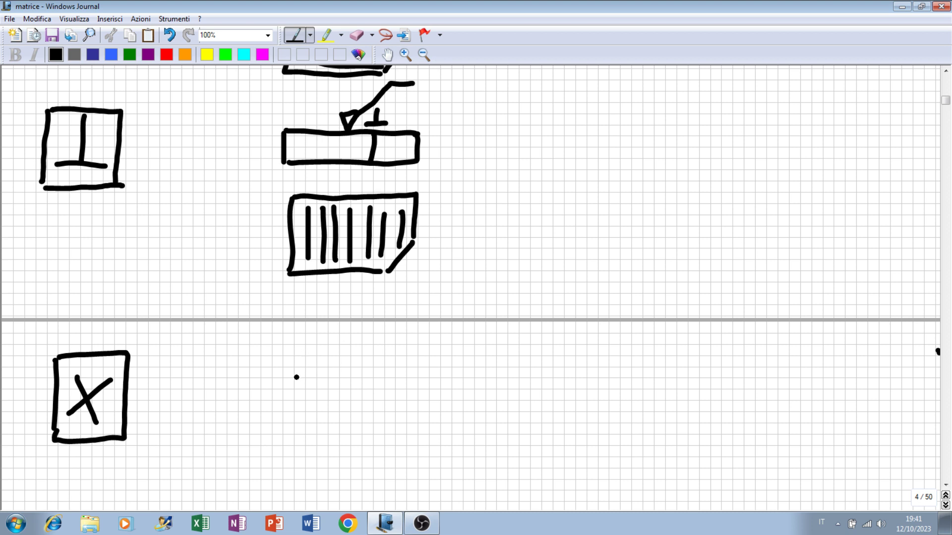
Step: Draw a rectangle beside it and cross-hatch it with diagonal grooves in both directions
{"action": "left_click_drag", "start_coordinate": [243, 374], "coordinate": [245, 433]}
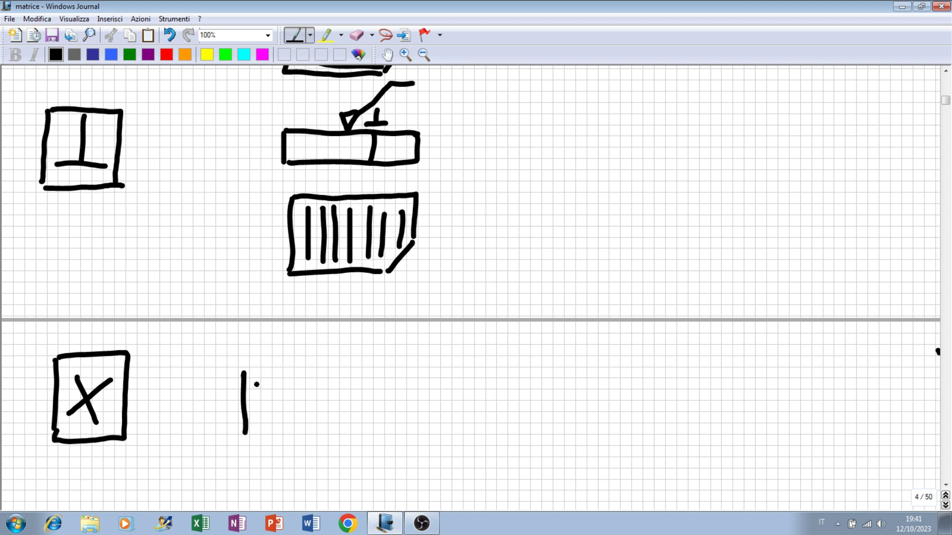
{"action": "mouse_move", "coordinate": [250, 371]}
{"action": "left_mouse_down"}
{"action": "mouse_move", "coordinate": [344, 368]}
{"action": "mouse_move", "coordinate": [359, 403]}
{"action": "mouse_move", "coordinate": [339, 434]}
{"action": "left_mouse_up"}
{"action": "left_click_drag", "start_coordinate": [251, 437], "coordinate": [346, 436]}
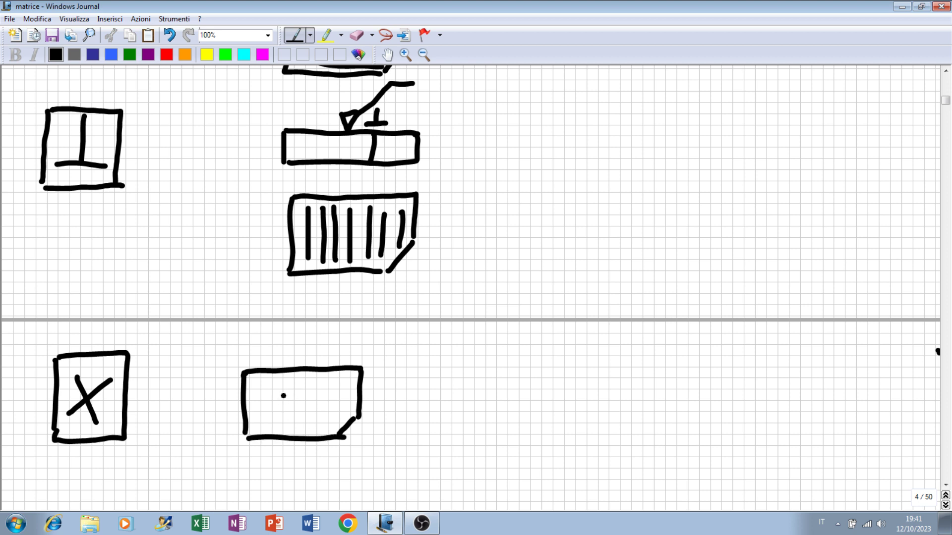
{"action": "mouse_move", "coordinate": [246, 394]}
{"action": "left_mouse_down"}
{"action": "mouse_move", "coordinate": [280, 372]}
{"action": "mouse_move", "coordinate": [297, 375]}
{"action": "left_mouse_up"}
{"action": "left_click_drag", "start_coordinate": [247, 426], "coordinate": [324, 375]}
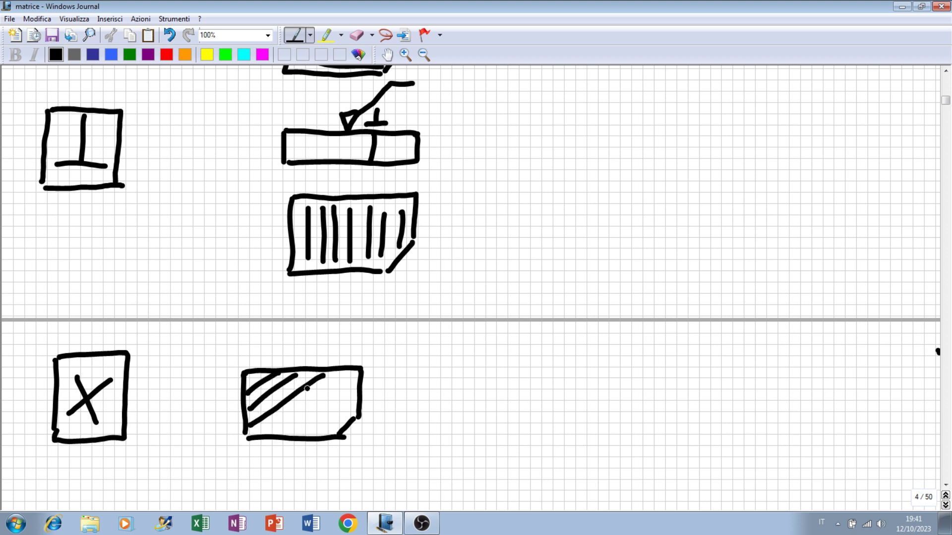
{"action": "mouse_move", "coordinate": [278, 434]}
{"action": "left_mouse_down"}
{"action": "mouse_move", "coordinate": [340, 379]}
{"action": "mouse_move", "coordinate": [354, 395]}
{"action": "left_mouse_up"}
{"action": "left_click_drag", "start_coordinate": [323, 433], "coordinate": [355, 412]}
{"action": "left_click_drag", "start_coordinate": [247, 406], "coordinate": [274, 436]}
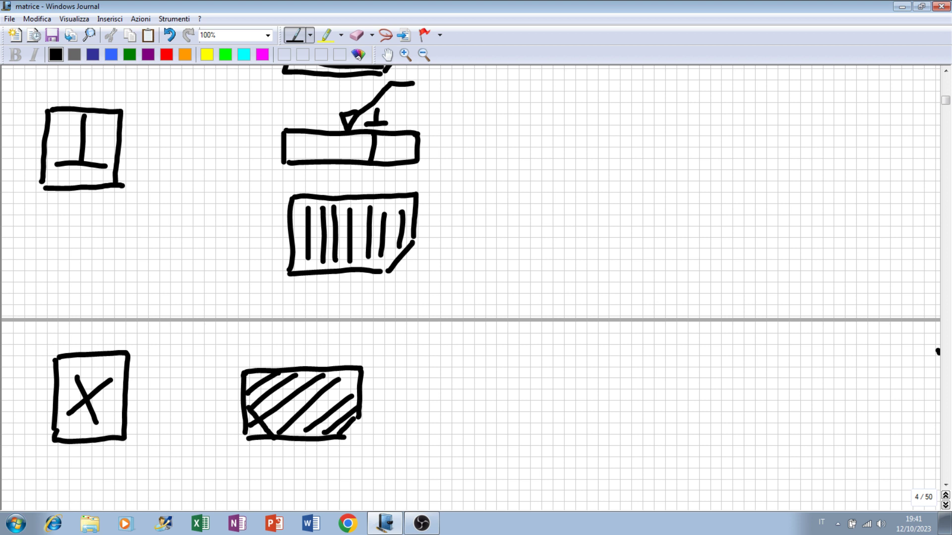
{"action": "left_click_drag", "start_coordinate": [247, 387], "coordinate": [296, 435]}
{"action": "mouse_move", "coordinate": [293, 375]}
{"action": "left_mouse_down"}
{"action": "mouse_move", "coordinate": [324, 437]}
{"action": "mouse_move", "coordinate": [342, 427]}
{"action": "mouse_move", "coordinate": [339, 406]}
{"action": "left_mouse_up"}
{"action": "left_click_drag", "start_coordinate": [335, 370], "coordinate": [363, 403]}
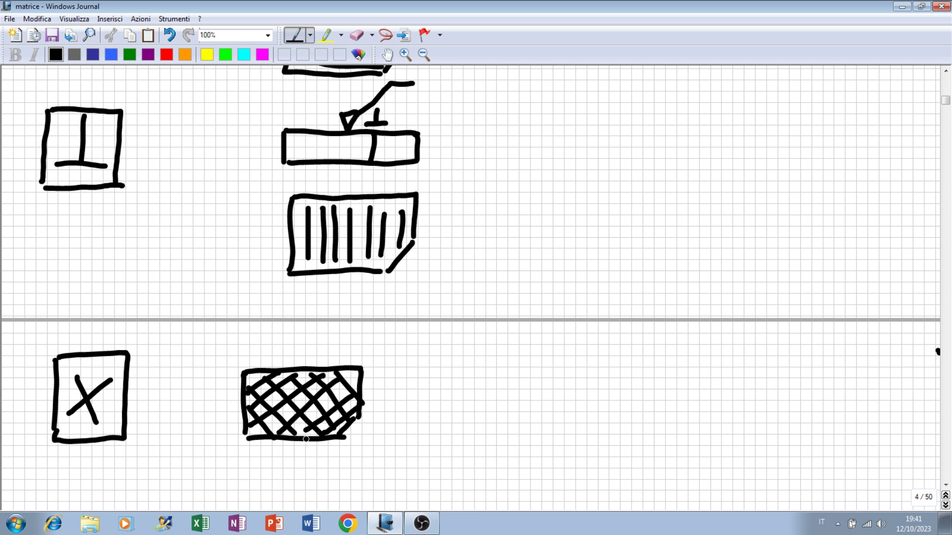
Step: Draw the Π-shaped M symbol enclosed in a box
{"action": "scroll", "coordinate": [938, 461], "scroll_direction": "down", "scroll_amount": 5}
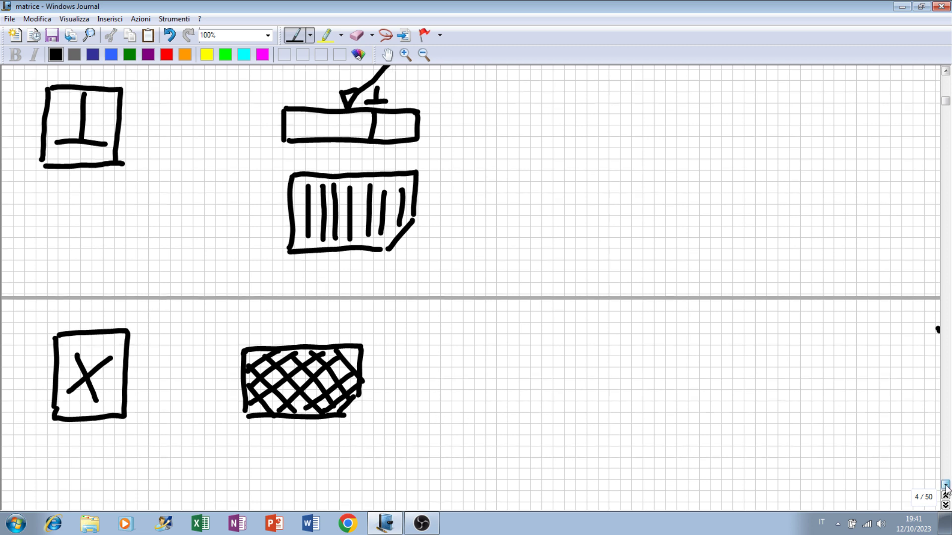
{"action": "left_click_drag", "start_coordinate": [64, 245], "coordinate": [63, 286]}
{"action": "mouse_move", "coordinate": [67, 248]}
{"action": "left_mouse_down"}
{"action": "mouse_move", "coordinate": [100, 244]}
{"action": "mouse_move", "coordinate": [101, 281]}
{"action": "left_mouse_up"}
{"action": "mouse_move", "coordinate": [53, 227]}
{"action": "left_mouse_down"}
{"action": "mouse_move", "coordinate": [46, 301]}
{"action": "mouse_move", "coordinate": [69, 224]}
{"action": "mouse_move", "coordinate": [123, 272]}
{"action": "mouse_move", "coordinate": [122, 297]}
{"action": "left_mouse_up"}
{"action": "left_click_drag", "start_coordinate": [47, 301], "coordinate": [128, 300]}
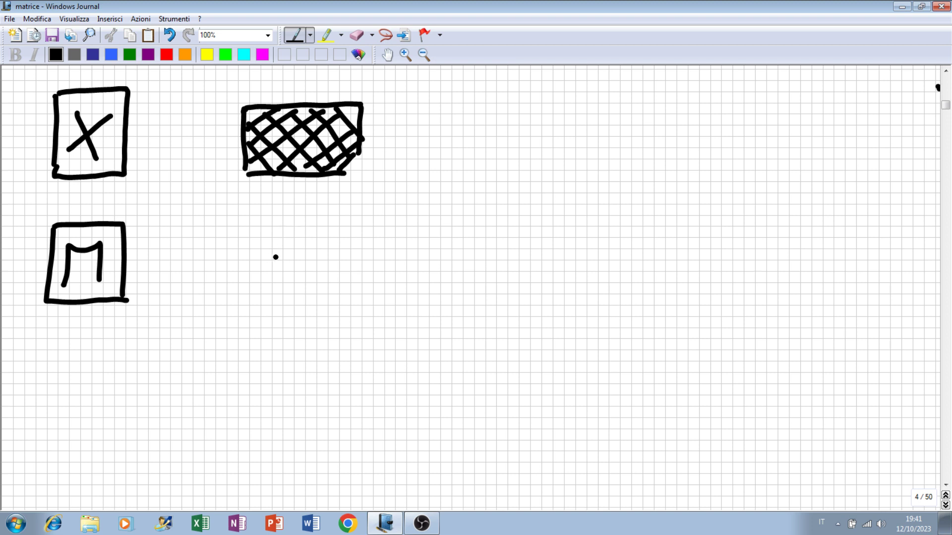
Step: Draw a rectangle beside it filled with three rows of curls
{"action": "left_click_drag", "start_coordinate": [246, 228], "coordinate": [243, 300]}
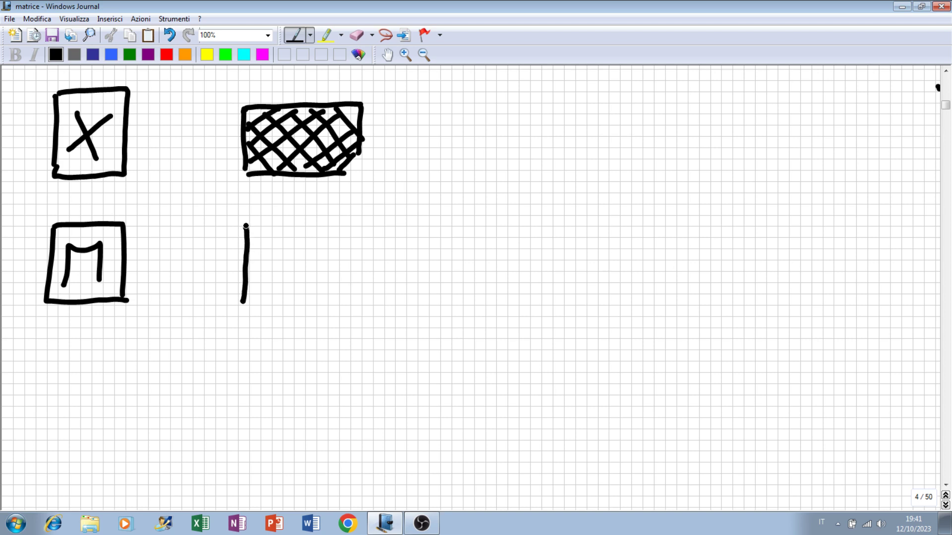
{"action": "mouse_move", "coordinate": [245, 226]}
{"action": "left_mouse_down"}
{"action": "mouse_move", "coordinate": [325, 220]}
{"action": "mouse_move", "coordinate": [368, 253]}
{"action": "mouse_move", "coordinate": [336, 303]}
{"action": "left_mouse_up"}
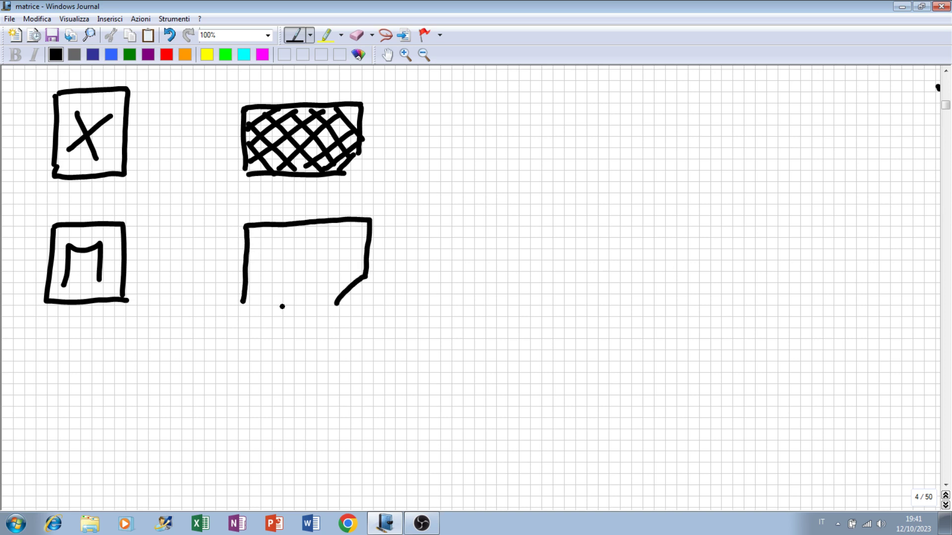
{"action": "left_click_drag", "start_coordinate": [243, 302], "coordinate": [336, 304]}
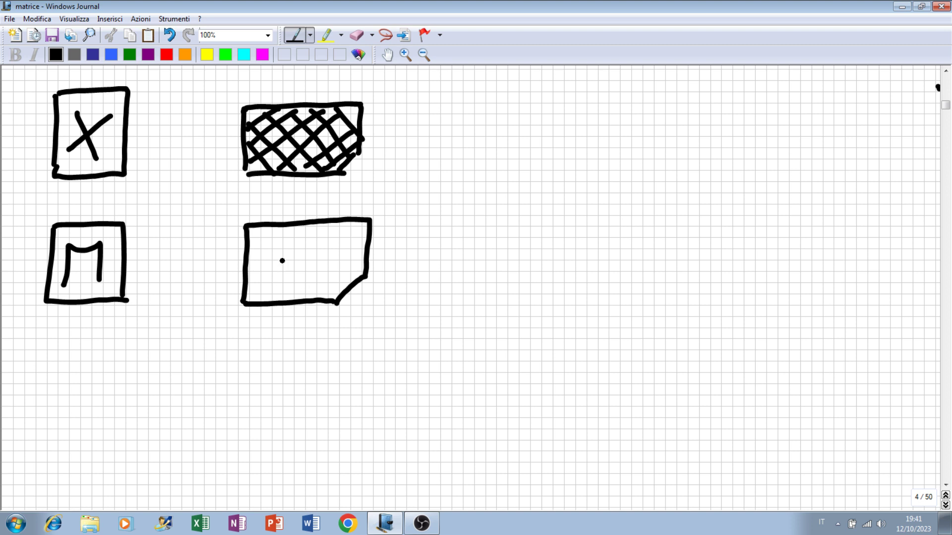
{"action": "left_click_drag", "start_coordinate": [256, 230], "coordinate": [353, 231]}
{"action": "mouse_move", "coordinate": [270, 254]}
{"action": "left_mouse_down"}
{"action": "mouse_move", "coordinate": [348, 259]}
{"action": "mouse_move", "coordinate": [361, 245]}
{"action": "left_mouse_up"}
{"action": "left_click_drag", "start_coordinate": [251, 281], "coordinate": [360, 271]}
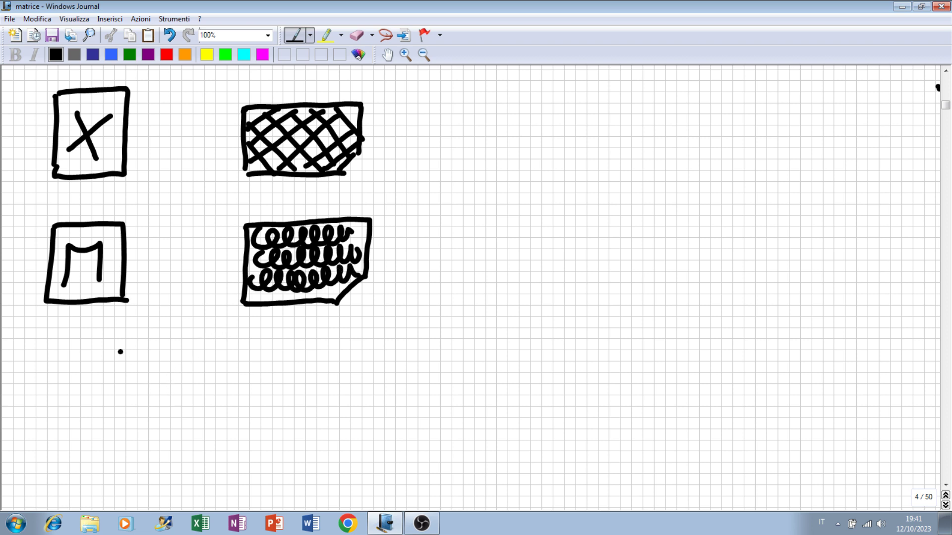
Step: Draw a boxed C and a surface rectangle marked with the √c roughness symbol
{"action": "left_click_drag", "start_coordinate": [105, 356], "coordinate": [103, 394]}
{"action": "mouse_move", "coordinate": [64, 346]}
{"action": "left_mouse_down"}
{"action": "mouse_move", "coordinate": [61, 415]}
{"action": "mouse_move", "coordinate": [132, 340]}
{"action": "mouse_move", "coordinate": [100, 415]}
{"action": "mouse_move", "coordinate": [61, 415]}
{"action": "left_mouse_up"}
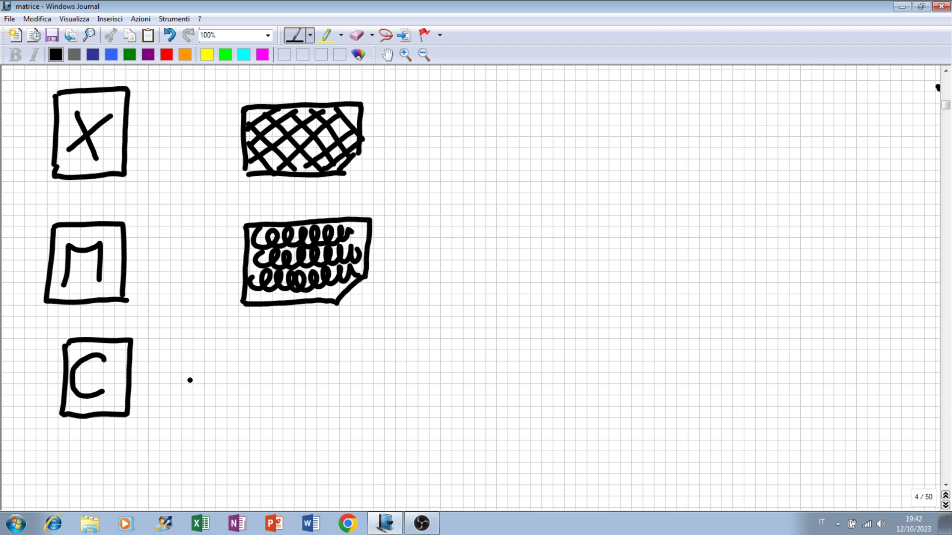
{"action": "mouse_move", "coordinate": [250, 360]}
{"action": "left_mouse_down"}
{"action": "mouse_move", "coordinate": [250, 372]}
{"action": "mouse_move", "coordinate": [258, 361]}
{"action": "mouse_move", "coordinate": [408, 363]}
{"action": "mouse_move", "coordinate": [404, 386]}
{"action": "left_mouse_up"}
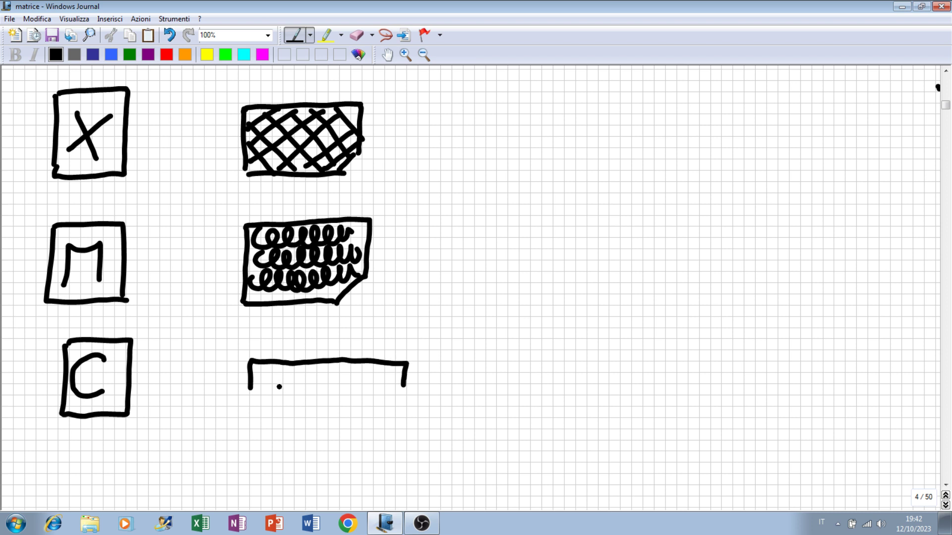
{"action": "left_click_drag", "start_coordinate": [256, 389], "coordinate": [397, 394]}
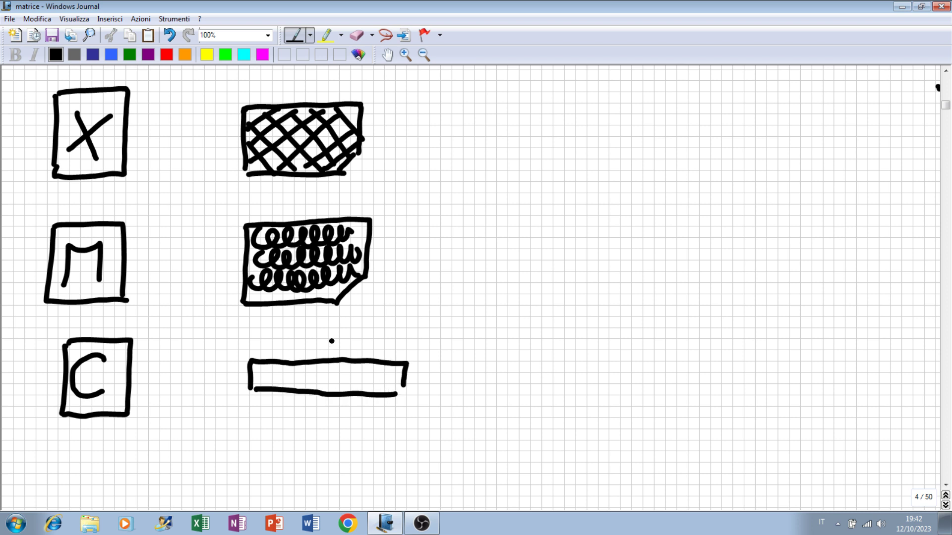
{"action": "mouse_move", "coordinate": [331, 341]}
{"action": "left_mouse_down"}
{"action": "mouse_move", "coordinate": [338, 357]}
{"action": "mouse_move", "coordinate": [369, 301]}
{"action": "mouse_move", "coordinate": [394, 299]}
{"action": "left_mouse_up"}
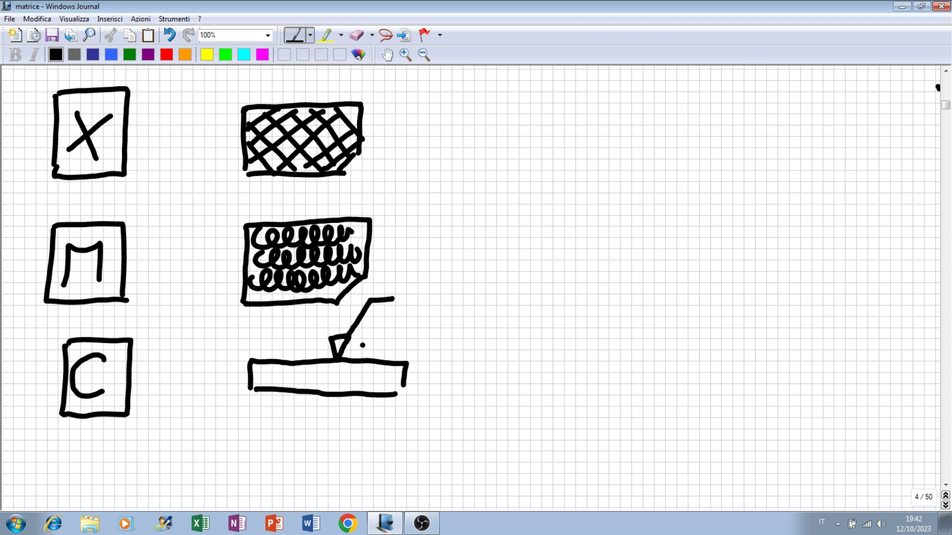
{"action": "left_click_drag", "start_coordinate": [367, 343], "coordinate": [369, 352]}
{"action": "left_click_drag", "start_coordinate": [399, 394], "coordinate": [403, 385]}
Step: Below the rectangle, draw a circle filled with concentric rings
{"action": "left_click", "coordinate": [945, 485]}
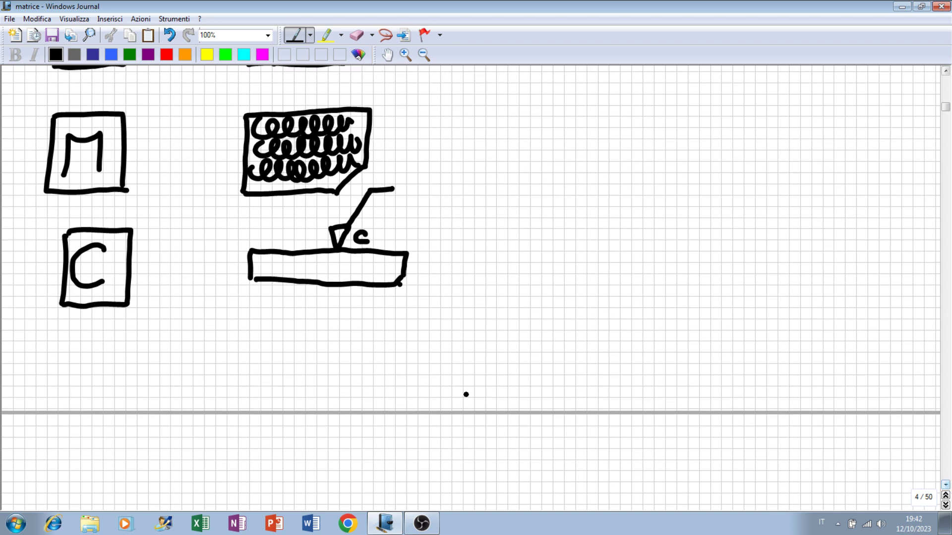
{"action": "mouse_move", "coordinate": [313, 297]}
{"action": "left_mouse_down"}
{"action": "mouse_move", "coordinate": [372, 380]}
{"action": "mouse_move", "coordinate": [312, 298]}
{"action": "left_mouse_up"}
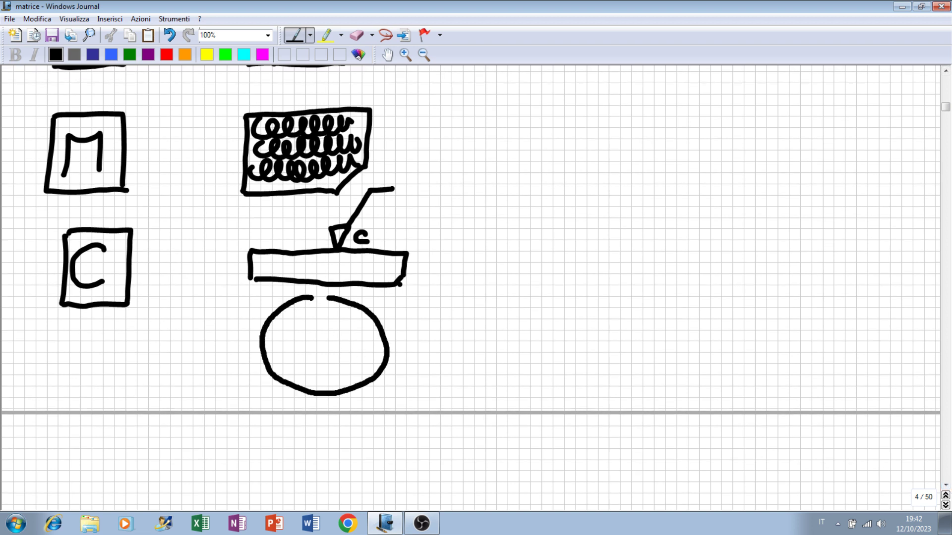
{"action": "mouse_move", "coordinate": [323, 337]}
{"action": "left_mouse_down"}
{"action": "mouse_move", "coordinate": [313, 343]}
{"action": "mouse_move", "coordinate": [338, 349]}
{"action": "mouse_move", "coordinate": [311, 333]}
{"action": "mouse_move", "coordinate": [331, 367]}
{"action": "mouse_move", "coordinate": [328, 329]}
{"action": "mouse_move", "coordinate": [292, 337]}
{"action": "mouse_move", "coordinate": [342, 372]}
{"action": "mouse_move", "coordinate": [337, 317]}
{"action": "mouse_move", "coordinate": [316, 317]}
{"action": "left_mouse_up"}
{"action": "mouse_move", "coordinate": [315, 308]}
{"action": "left_mouse_down"}
{"action": "mouse_move", "coordinate": [284, 330]}
{"action": "mouse_move", "coordinate": [336, 388]}
{"action": "mouse_move", "coordinate": [374, 328]}
{"action": "mouse_move", "coordinate": [300, 315]}
{"action": "mouse_move", "coordinate": [270, 376]}
{"action": "left_mouse_up"}
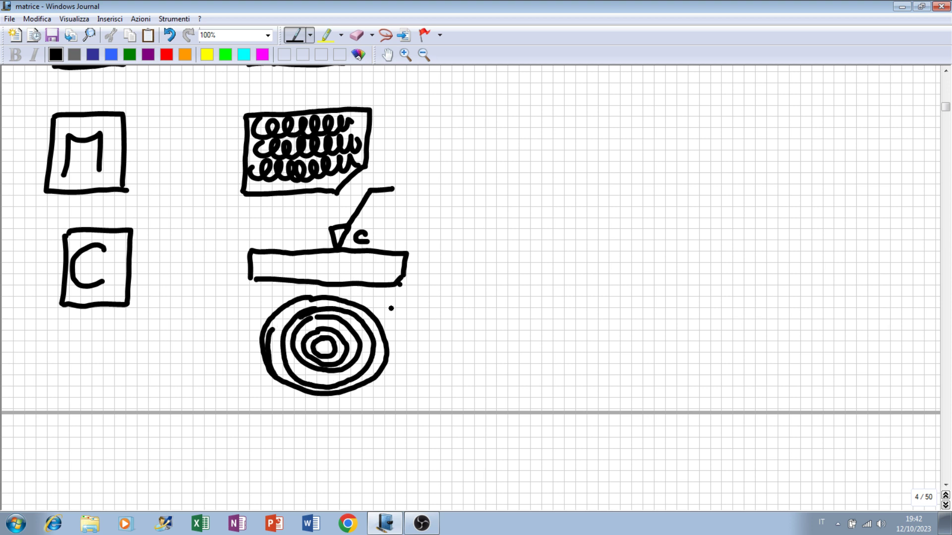
{"action": "left_click", "coordinate": [946, 485]}
Step: On page 5, write the letter R enclosed in a box
{"action": "scroll", "coordinate": [945, 488], "scroll_direction": "down", "scroll_amount": 5}
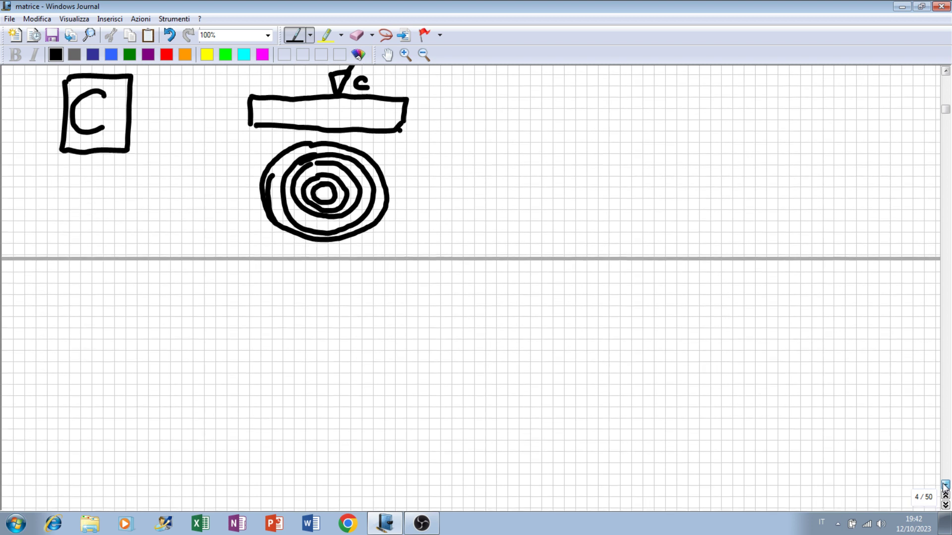
{"action": "left_click_drag", "start_coordinate": [73, 260], "coordinate": [67, 304]}
{"action": "mouse_move", "coordinate": [73, 260]}
{"action": "left_mouse_down"}
{"action": "mouse_move", "coordinate": [90, 272]}
{"action": "mouse_move", "coordinate": [102, 304]}
{"action": "mouse_move", "coordinate": [46, 319]}
{"action": "left_mouse_up"}
{"action": "mouse_move", "coordinate": [54, 248]}
{"action": "left_mouse_down"}
{"action": "mouse_move", "coordinate": [97, 247]}
{"action": "mouse_move", "coordinate": [106, 320]}
{"action": "left_mouse_up"}
{"action": "left_click_drag", "start_coordinate": [47, 319], "coordinate": [107, 321]}
{"action": "left_click", "coordinate": [62, 311]}
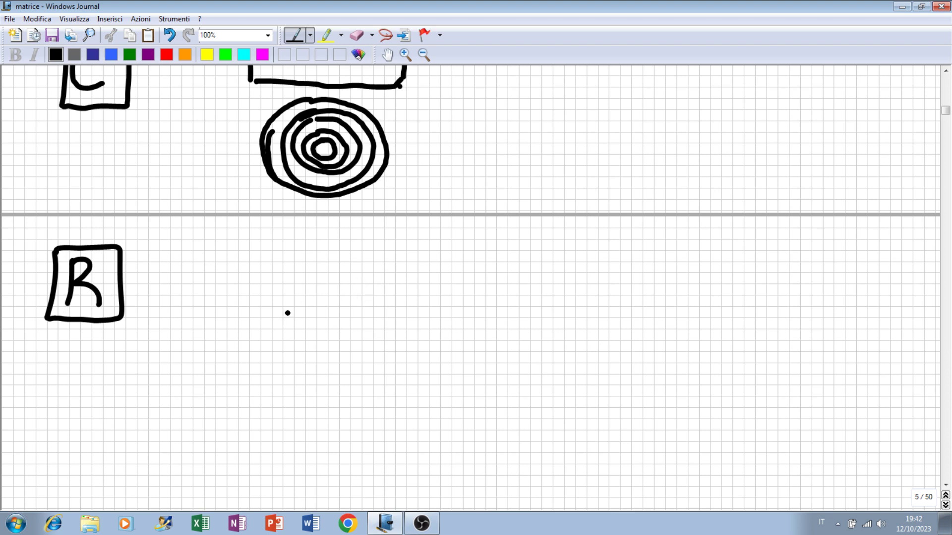
Step: Draw a circle beside it with lines radiating from its centre in all directions
{"action": "mouse_move", "coordinate": [288, 315]}
{"action": "left_mouse_down"}
{"action": "mouse_move", "coordinate": [236, 355]}
{"action": "mouse_move", "coordinate": [289, 440]}
{"action": "mouse_move", "coordinate": [367, 379]}
{"action": "mouse_move", "coordinate": [294, 322]}
{"action": "left_mouse_up"}
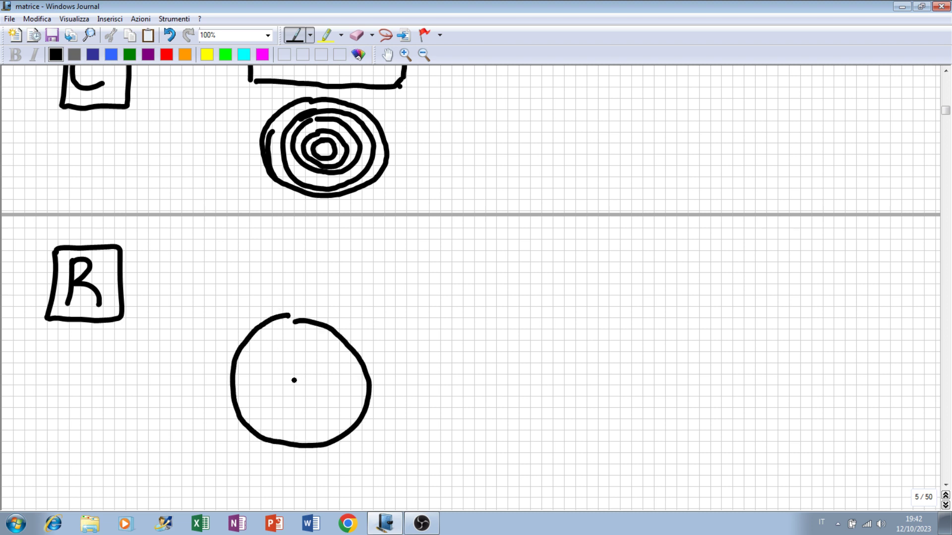
{"action": "mouse_move", "coordinate": [294, 380]}
{"action": "left_mouse_down"}
{"action": "mouse_move", "coordinate": [311, 322]}
{"action": "mouse_move", "coordinate": [300, 381]}
{"action": "mouse_move", "coordinate": [340, 337]}
{"action": "left_mouse_up"}
{"action": "mouse_move", "coordinate": [339, 337]}
{"action": "left_mouse_down"}
{"action": "mouse_move", "coordinate": [304, 385]}
{"action": "mouse_move", "coordinate": [365, 355]}
{"action": "mouse_move", "coordinate": [320, 388]}
{"action": "mouse_move", "coordinate": [360, 400]}
{"action": "mouse_move", "coordinate": [327, 407]}
{"action": "mouse_move", "coordinate": [367, 412]}
{"action": "left_mouse_up"}
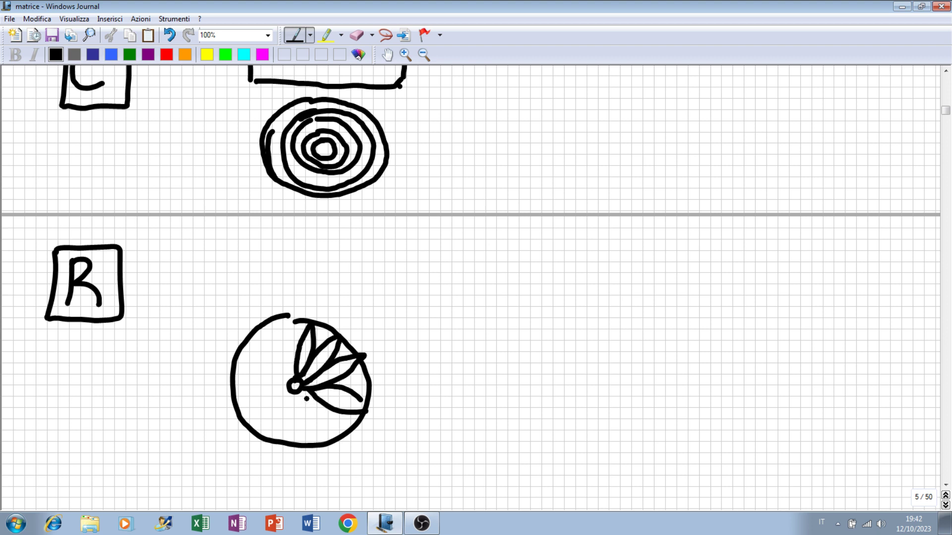
{"action": "left_click_drag", "start_coordinate": [304, 396], "coordinate": [317, 438]}
{"action": "mouse_move", "coordinate": [298, 396]}
{"action": "left_mouse_down"}
{"action": "mouse_move", "coordinate": [289, 445]}
{"action": "mouse_move", "coordinate": [250, 422]}
{"action": "left_mouse_up"}
{"action": "mouse_move", "coordinate": [289, 392]}
{"action": "left_mouse_down"}
{"action": "mouse_move", "coordinate": [244, 410]}
{"action": "mouse_move", "coordinate": [242, 388]}
{"action": "left_mouse_up"}
{"action": "left_click_drag", "start_coordinate": [258, 349], "coordinate": [290, 372]}
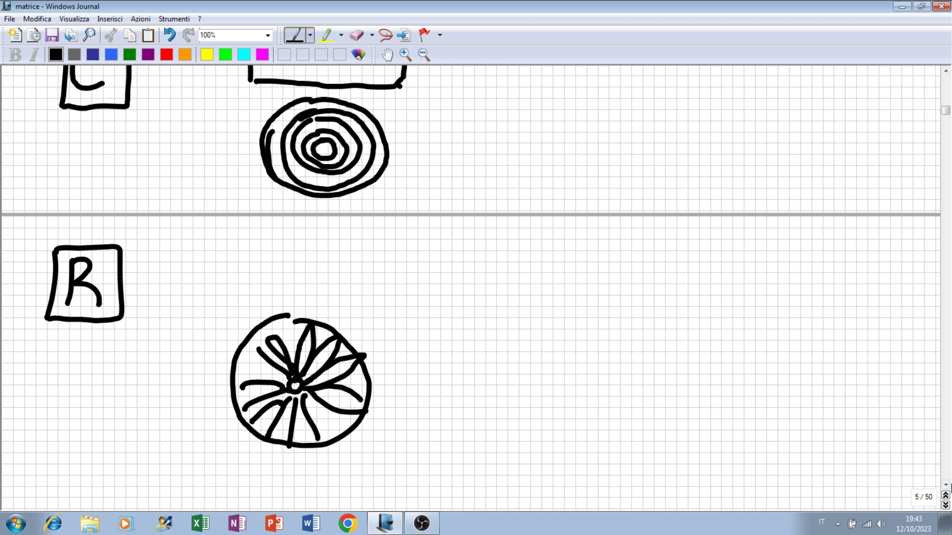
{"action": "scroll", "coordinate": [950, 485], "scroll_direction": "down", "scroll_amount": 1}
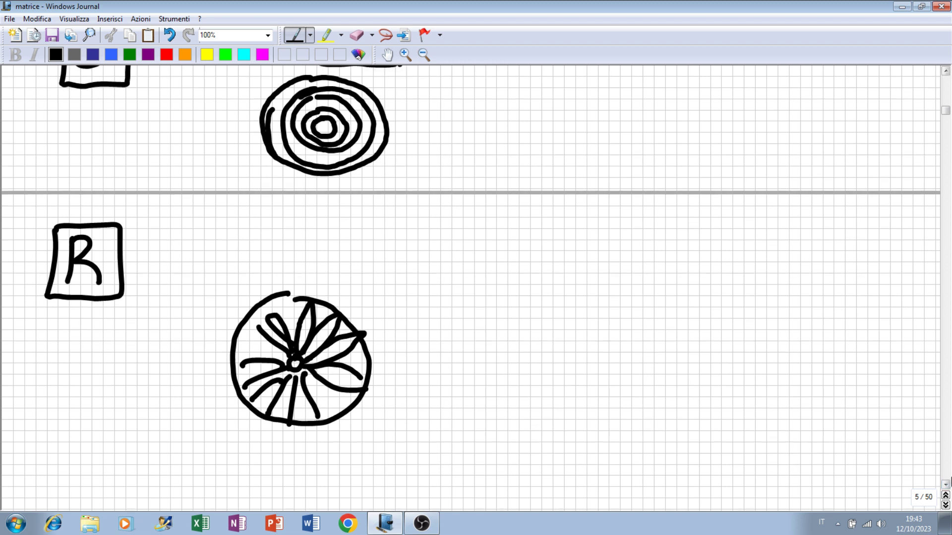
{"action": "scroll", "coordinate": [950, 484], "scroll_direction": "down", "scroll_amount": 1}
{"action": "scroll", "coordinate": [950, 483], "scroll_direction": "down", "scroll_amount": 2}
{"action": "scroll", "coordinate": [950, 483], "scroll_direction": "down", "scroll_amount": 1}
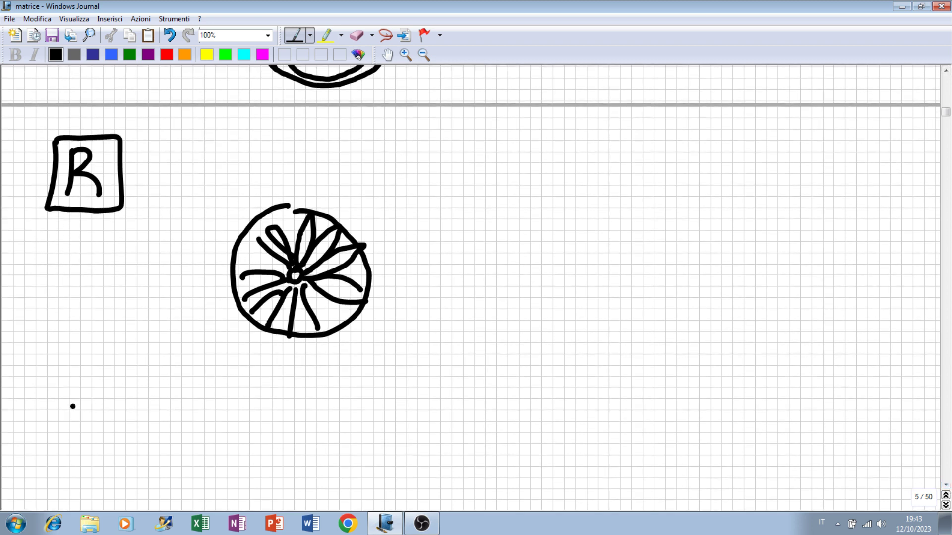
Step: Draw a boxed P, then a divided surface rectangle carrying a √P roughness symbol
{"action": "mouse_move", "coordinate": [72, 389]}
{"action": "left_mouse_down"}
{"action": "mouse_move", "coordinate": [71, 437]}
{"action": "mouse_move", "coordinate": [73, 411]}
{"action": "mouse_move", "coordinate": [54, 453]}
{"action": "left_mouse_up"}
{"action": "mouse_move", "coordinate": [54, 371]}
{"action": "left_mouse_down"}
{"action": "mouse_move", "coordinate": [100, 370]}
{"action": "mouse_move", "coordinate": [54, 454]}
{"action": "left_mouse_up"}
{"action": "mouse_move", "coordinate": [236, 412]}
{"action": "left_mouse_down"}
{"action": "mouse_move", "coordinate": [236, 454]}
{"action": "mouse_move", "coordinate": [400, 411]}
{"action": "left_mouse_up"}
{"action": "left_click_drag", "start_coordinate": [237, 451], "coordinate": [395, 455]}
{"action": "left_click_drag", "start_coordinate": [400, 412], "coordinate": [396, 457]}
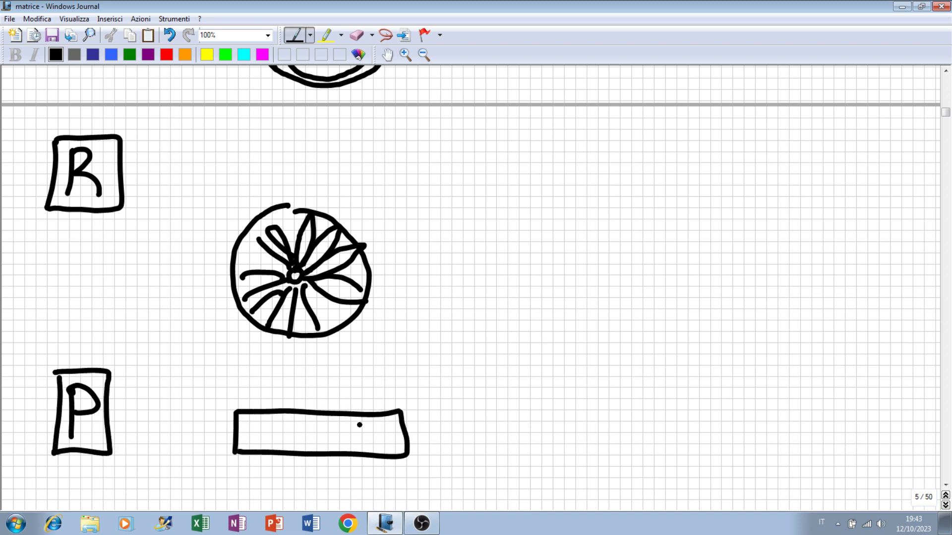
{"action": "left_click_drag", "start_coordinate": [355, 419], "coordinate": [355, 452]}
{"action": "mouse_move", "coordinate": [330, 395]}
{"action": "left_mouse_down"}
{"action": "mouse_move", "coordinate": [338, 411]}
{"action": "mouse_move", "coordinate": [398, 356]}
{"action": "left_mouse_up"}
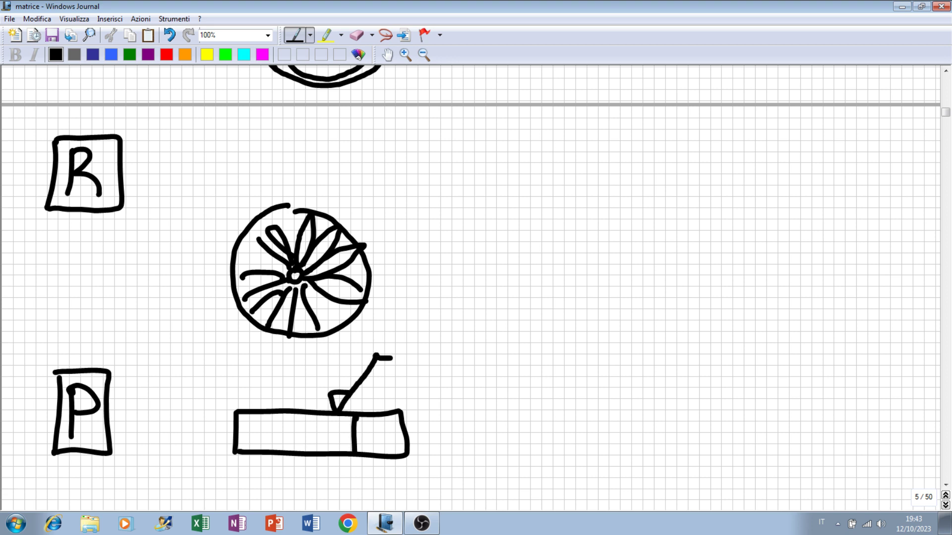
{"action": "mouse_move", "coordinate": [363, 396]}
{"action": "left_mouse_down"}
{"action": "mouse_move", "coordinate": [361, 409]}
{"action": "mouse_move", "coordinate": [365, 398]}
{"action": "left_mouse_up"}
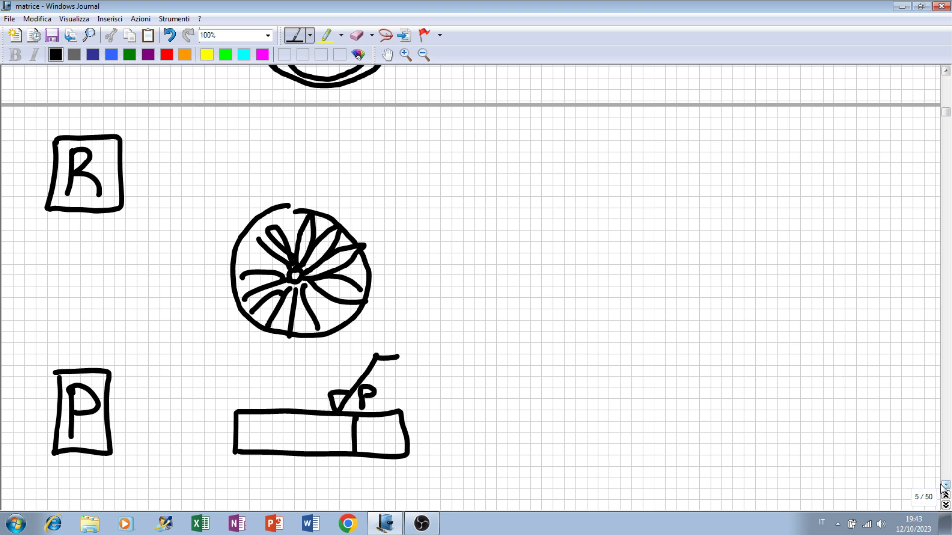
Step: Draw a closed shape below the surface rectangle
{"action": "scroll", "coordinate": [938, 480], "scroll_direction": "down", "scroll_amount": 1}
{"action": "scroll", "coordinate": [938, 480], "scroll_direction": "down", "scroll_amount": 3}
{"action": "scroll", "coordinate": [938, 480], "scroll_direction": "down", "scroll_amount": 1}
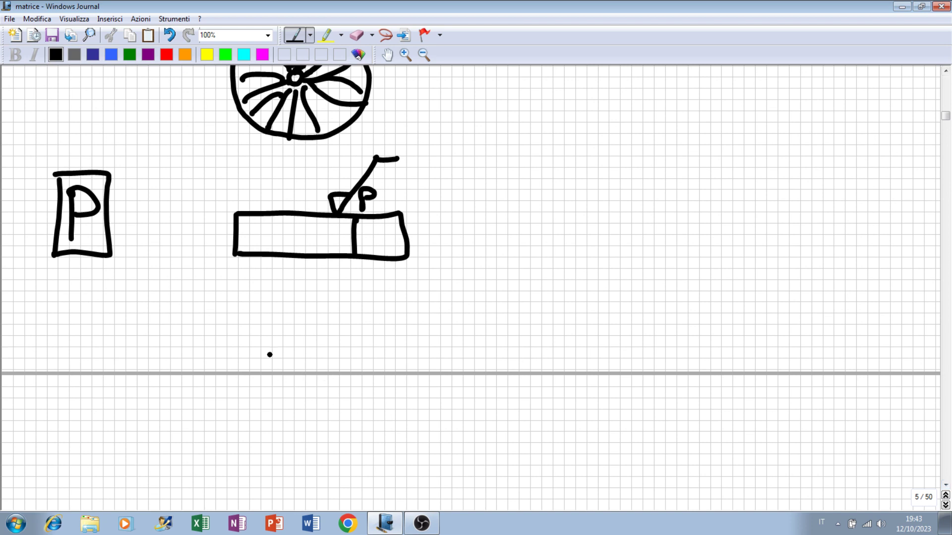
{"action": "mouse_move", "coordinate": [240, 282]}
{"action": "left_mouse_down"}
{"action": "mouse_move", "coordinate": [234, 349]}
{"action": "mouse_move", "coordinate": [345, 271]}
{"action": "mouse_move", "coordinate": [404, 273]}
{"action": "mouse_move", "coordinate": [366, 360]}
{"action": "left_mouse_up"}
{"action": "left_click_drag", "start_coordinate": [233, 349], "coordinate": [361, 364]}
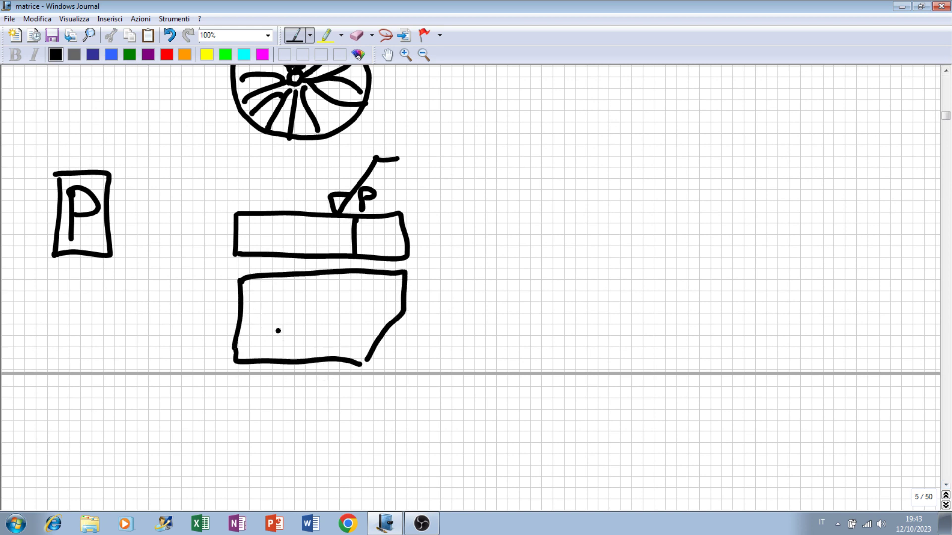
Step: Fill the lower shape with randomly scattered dots and short dashes
{"action": "left_click", "coordinate": [257, 288]}
{"action": "left_click", "coordinate": [272, 308]}
{"action": "left_click", "coordinate": [265, 331]}
{"action": "left_click", "coordinate": [251, 325]}
{"action": "left_click", "coordinate": [276, 342]}
{"action": "left_click", "coordinate": [291, 322]}
{"action": "left_click", "coordinate": [291, 298]}
{"action": "left_click", "coordinate": [310, 323]}
{"action": "left_click", "coordinate": [316, 346]}
{"action": "left_click", "coordinate": [346, 342]}
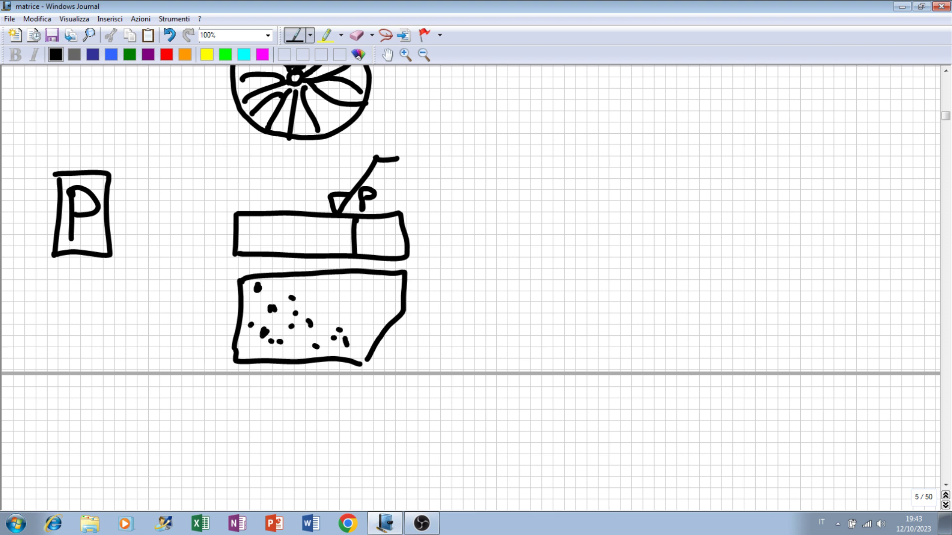
{"action": "left_click", "coordinate": [370, 323]}
{"action": "left_click", "coordinate": [388, 299]}
{"action": "left_click", "coordinate": [333, 296]}
{"action": "left_click", "coordinate": [327, 307]}
{"action": "left_click", "coordinate": [310, 301]}
{"action": "left_click", "coordinate": [293, 316]}
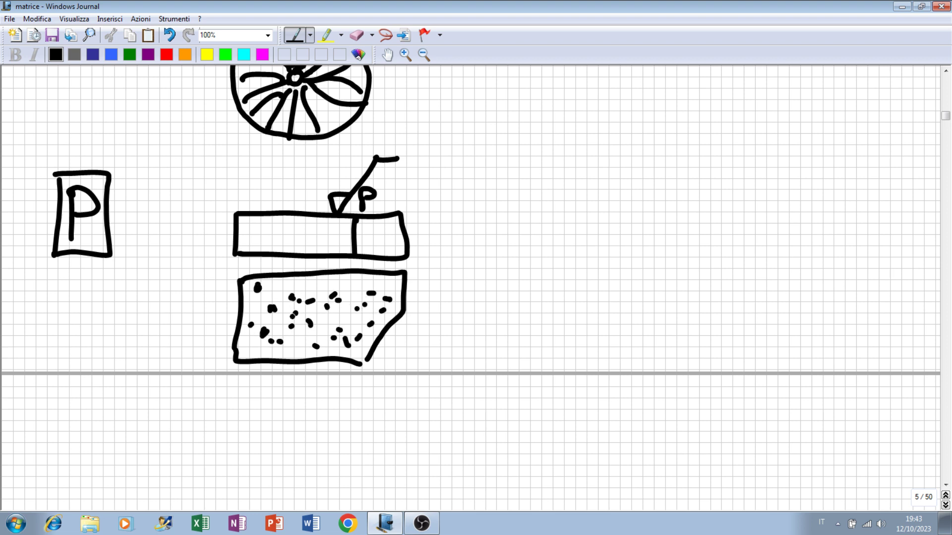
{"action": "left_click", "coordinate": [306, 319]}
{"action": "left_click", "coordinate": [340, 329]}
Step: On the next page, sketch a part outline with a V-notch on top and a stepped recess below
{"action": "left_click", "coordinate": [946, 485]}
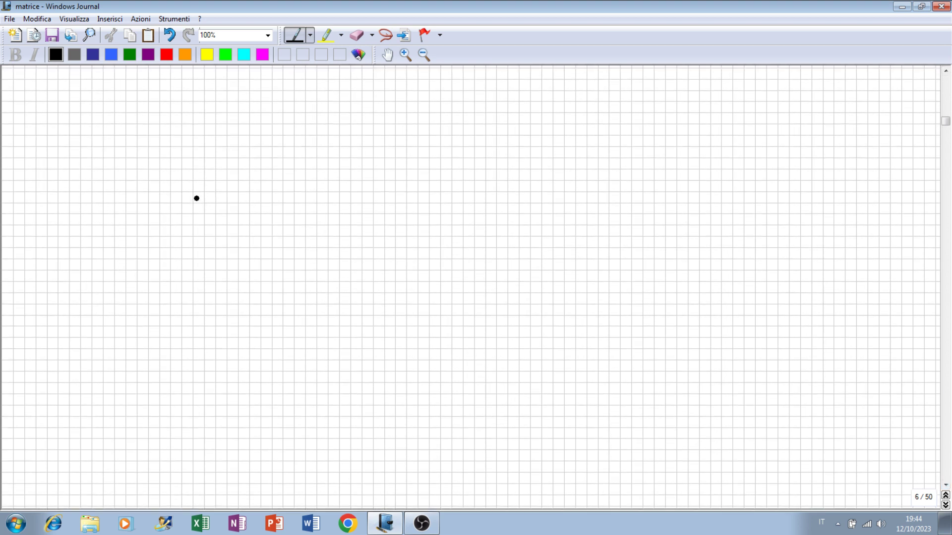
{"action": "left_click_drag", "start_coordinate": [193, 181], "coordinate": [196, 325]}
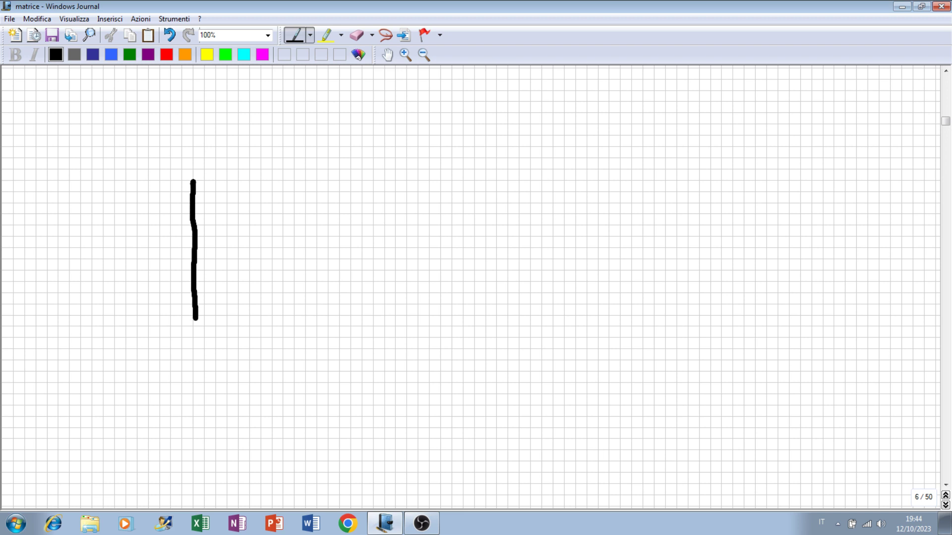
{"action": "left_click_drag", "start_coordinate": [193, 183], "coordinate": [338, 212]}
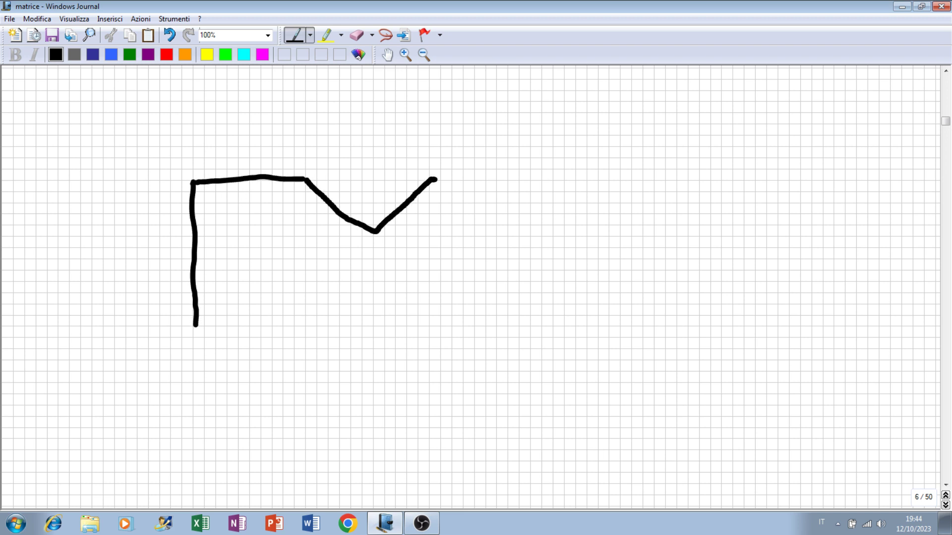
{"action": "left_click_drag", "start_coordinate": [338, 212], "coordinate": [534, 177]}
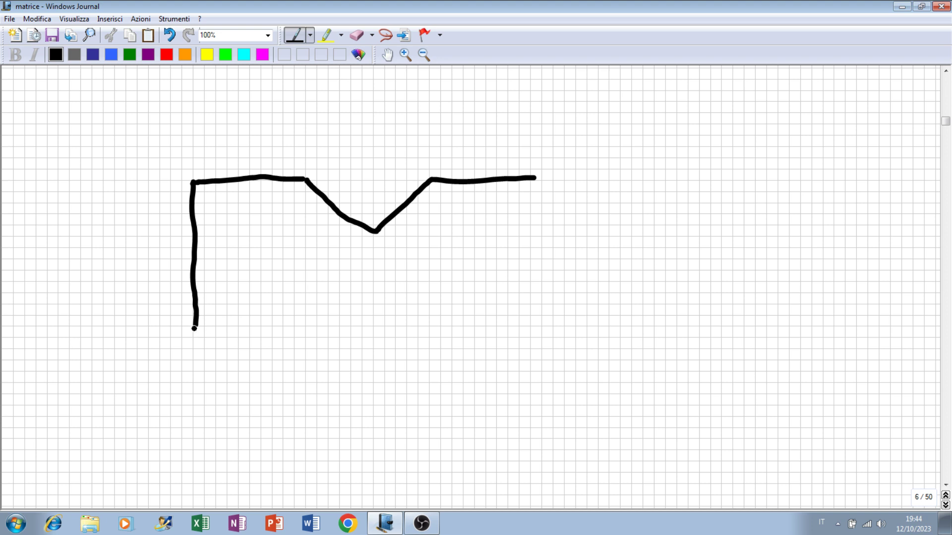
{"action": "left_click_drag", "start_coordinate": [195, 328], "coordinate": [287, 322]}
{"action": "mouse_move", "coordinate": [289, 282]}
{"action": "left_mouse_down"}
{"action": "mouse_move", "coordinate": [288, 311]}
{"action": "mouse_move", "coordinate": [307, 281]}
{"action": "mouse_move", "coordinate": [397, 283]}
{"action": "mouse_move", "coordinate": [425, 315]}
{"action": "mouse_move", "coordinate": [541, 323]}
{"action": "left_mouse_up"}
{"action": "left_click_drag", "start_coordinate": [535, 177], "coordinate": [541, 323]}
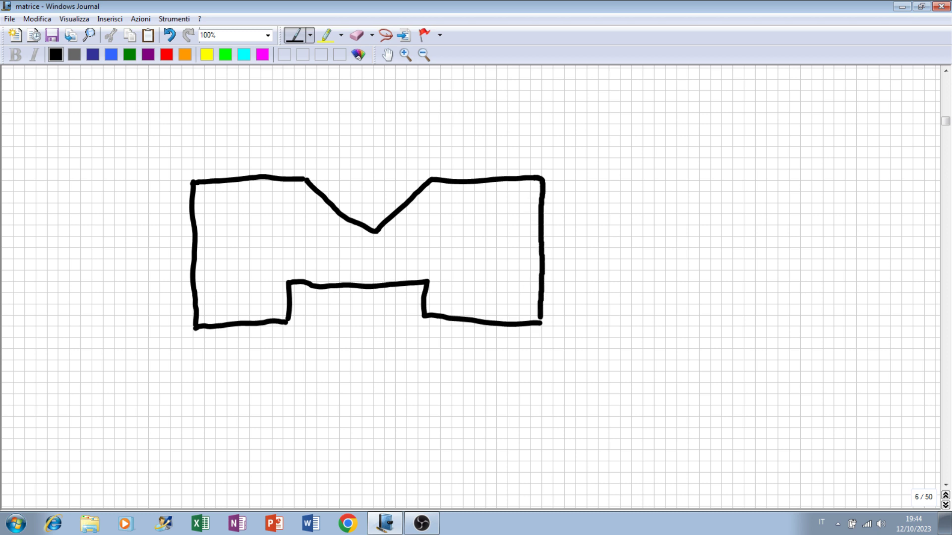
Step: Switch the pen ink to blue and close the Find bar that opened
{"action": "left_click", "coordinate": [89, 35]}
{"action": "left_click", "coordinate": [112, 52]}
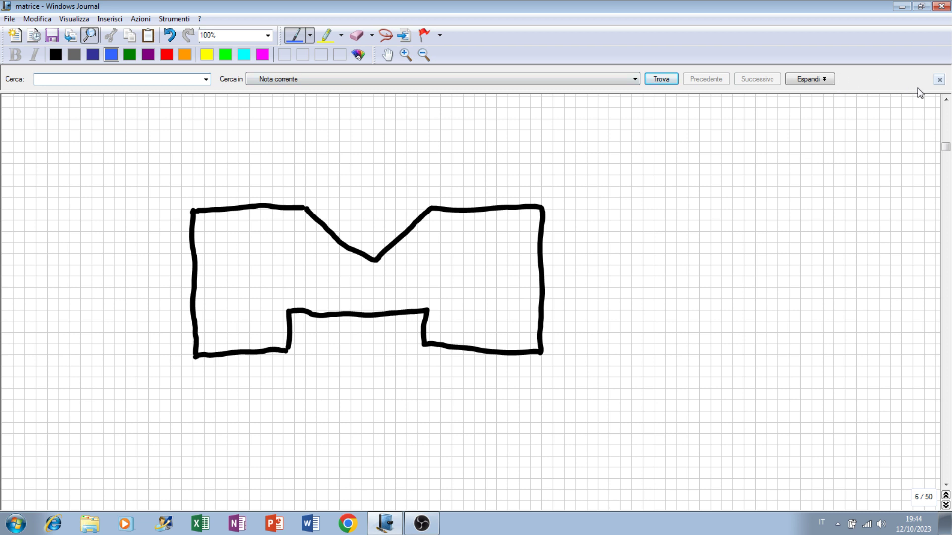
{"action": "left_click", "coordinate": [939, 80]}
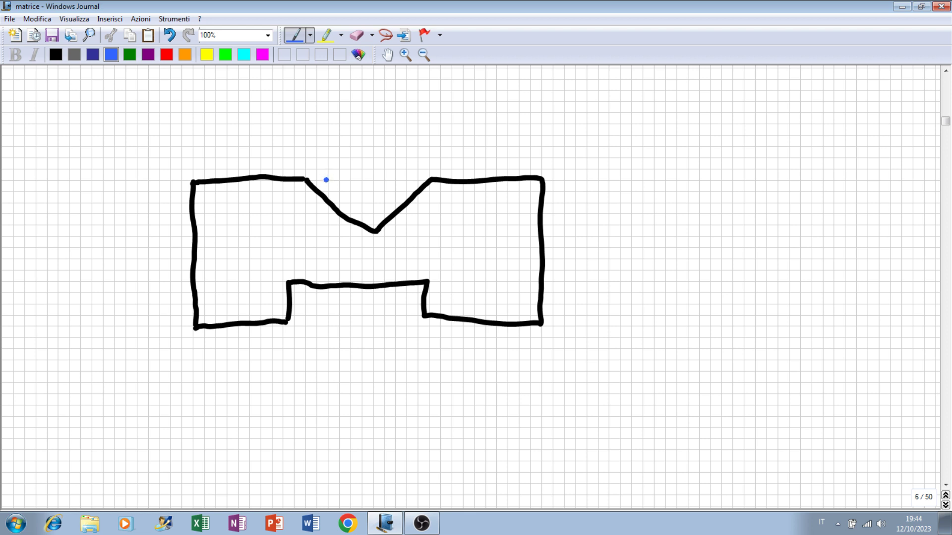
Step: Draw a leader into the V-notch with a roughness symbol labelled Rz 6,3
{"action": "mouse_move", "coordinate": [329, 181]}
{"action": "left_mouse_down"}
{"action": "mouse_move", "coordinate": [363, 162]}
{"action": "mouse_move", "coordinate": [403, 202]}
{"action": "mouse_move", "coordinate": [393, 194]}
{"action": "left_mouse_up"}
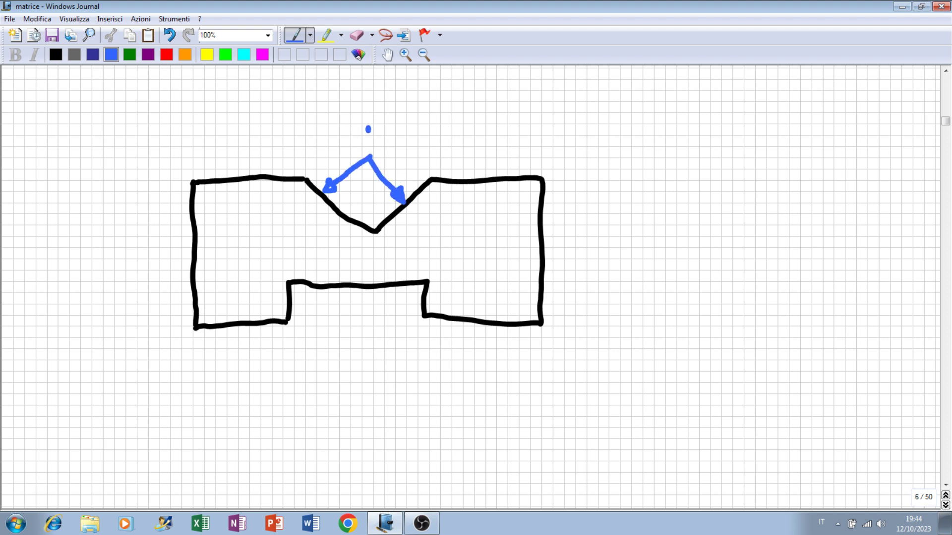
{"action": "mouse_move", "coordinate": [369, 158]}
{"action": "left_mouse_down"}
{"action": "mouse_move", "coordinate": [369, 127]}
{"action": "mouse_move", "coordinate": [429, 127]}
{"action": "left_mouse_up"}
{"action": "mouse_move", "coordinate": [384, 101]}
{"action": "left_mouse_down"}
{"action": "mouse_move", "coordinate": [394, 122]}
{"action": "mouse_move", "coordinate": [409, 98]}
{"action": "mouse_move", "coordinate": [383, 97]}
{"action": "mouse_move", "coordinate": [430, 75]}
{"action": "mouse_move", "coordinate": [464, 79]}
{"action": "mouse_move", "coordinate": [428, 105]}
{"action": "mouse_move", "coordinate": [474, 102]}
{"action": "left_mouse_up"}
{"action": "mouse_move", "coordinate": [485, 102]}
{"action": "left_mouse_down"}
{"action": "mouse_move", "coordinate": [484, 112]}
{"action": "mouse_move", "coordinate": [497, 106]}
{"action": "left_mouse_up"}
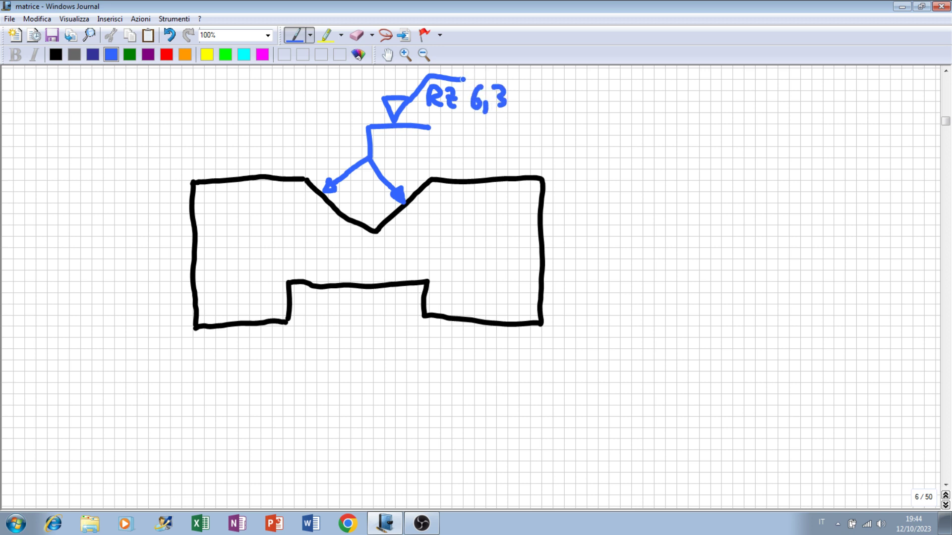
{"action": "left_click_drag", "start_coordinate": [459, 78], "coordinate": [506, 75]}
Step: Add a second Rz 6,3 roughness symbol on a reference line extending the top face
{"action": "left_click_drag", "start_coordinate": [544, 178], "coordinate": [607, 179]}
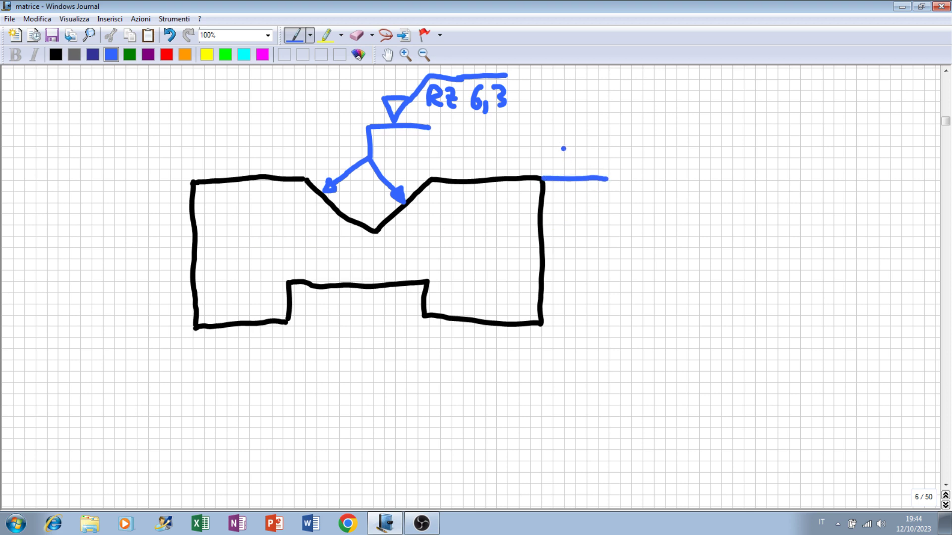
{"action": "mouse_move", "coordinate": [563, 148]}
{"action": "left_mouse_down"}
{"action": "mouse_move", "coordinate": [590, 147]}
{"action": "mouse_move", "coordinate": [563, 146]}
{"action": "left_mouse_up"}
{"action": "left_click_drag", "start_coordinate": [609, 119], "coordinate": [586, 154]}
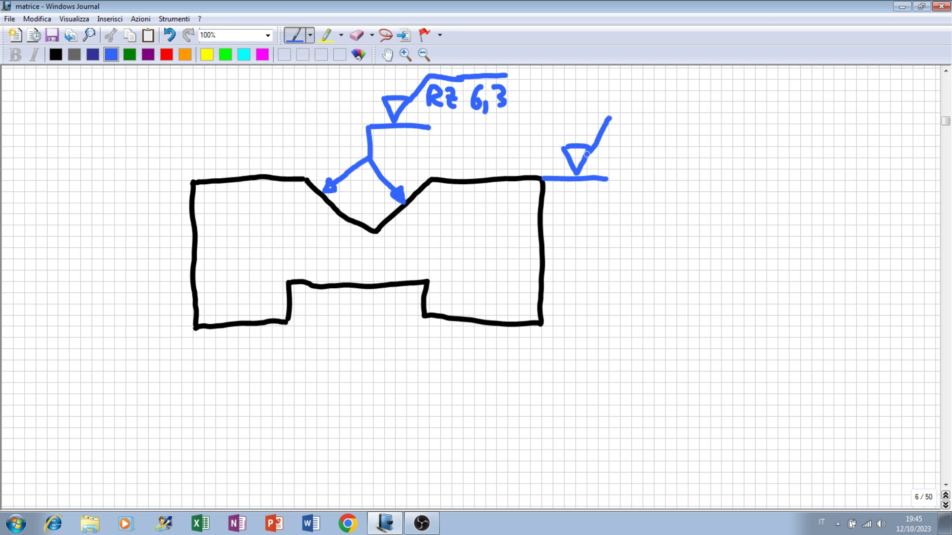
{"action": "mouse_move", "coordinate": [612, 115]}
{"action": "left_mouse_down"}
{"action": "mouse_move", "coordinate": [653, 113]}
{"action": "mouse_move", "coordinate": [614, 145]}
{"action": "mouse_move", "coordinate": [665, 137]}
{"action": "mouse_move", "coordinate": [670, 152]}
{"action": "mouse_move", "coordinate": [683, 148]}
{"action": "left_mouse_up"}
{"action": "left_click_drag", "start_coordinate": [651, 111], "coordinate": [688, 111]}
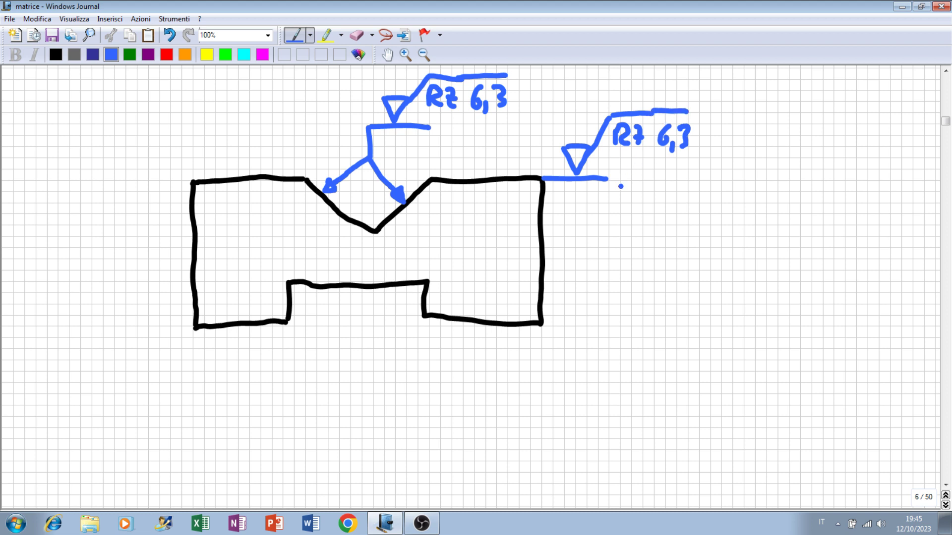
Step: Mark the right face with a third roughness symbol, erasing its value to relabel it Rz 3,2
{"action": "mouse_move", "coordinate": [559, 255]}
{"action": "left_mouse_down"}
{"action": "mouse_move", "coordinate": [546, 263]}
{"action": "mouse_move", "coordinate": [635, 263]}
{"action": "left_mouse_up"}
{"action": "mouse_move", "coordinate": [584, 230]}
{"action": "left_mouse_down"}
{"action": "mouse_move", "coordinate": [687, 203]}
{"action": "mouse_move", "coordinate": [641, 237]}
{"action": "left_mouse_up"}
{"action": "left_click", "coordinate": [649, 220]}
{"action": "left_click_drag", "start_coordinate": [643, 218], "coordinate": [657, 238]}
{"action": "mouse_move", "coordinate": [662, 219]}
{"action": "left_mouse_down"}
{"action": "mouse_move", "coordinate": [672, 237]}
{"action": "mouse_move", "coordinate": [691, 232]}
{"action": "left_mouse_up"}
{"action": "mouse_move", "coordinate": [697, 238]}
{"action": "left_mouse_down"}
{"action": "mouse_move", "coordinate": [717, 227]}
{"action": "mouse_move", "coordinate": [710, 238]}
{"action": "left_mouse_up"}
{"action": "left_click", "coordinate": [675, 232]}
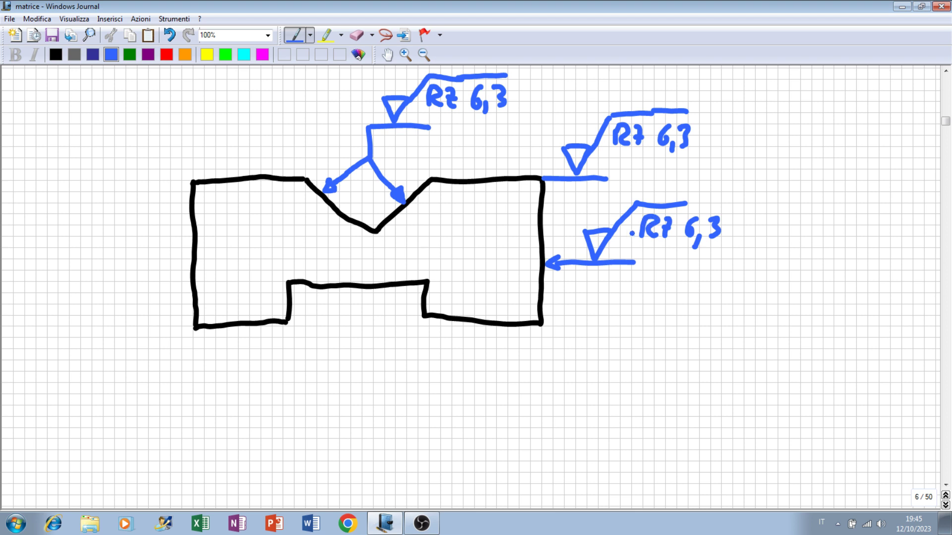
{"action": "left_click", "coordinate": [357, 34]}
{"action": "mouse_move", "coordinate": [729, 238]}
{"action": "left_mouse_down"}
{"action": "mouse_move", "coordinate": [717, 223]}
{"action": "mouse_move", "coordinate": [686, 232]}
{"action": "mouse_move", "coordinate": [694, 246]}
{"action": "mouse_move", "coordinate": [716, 239]}
{"action": "left_mouse_up"}
{"action": "left_click", "coordinate": [294, 35]}
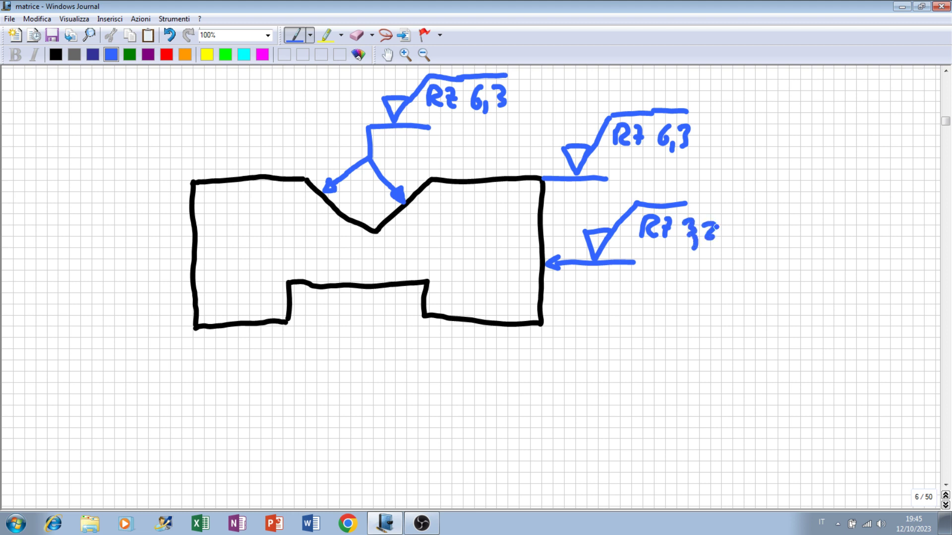
{"action": "left_click_drag", "start_coordinate": [687, 203], "coordinate": [719, 203]}
Step: Draw an extension line from the notch corner and a valued roughness symbol on the left face
{"action": "left_click_drag", "start_coordinate": [423, 317], "coordinate": [422, 389]}
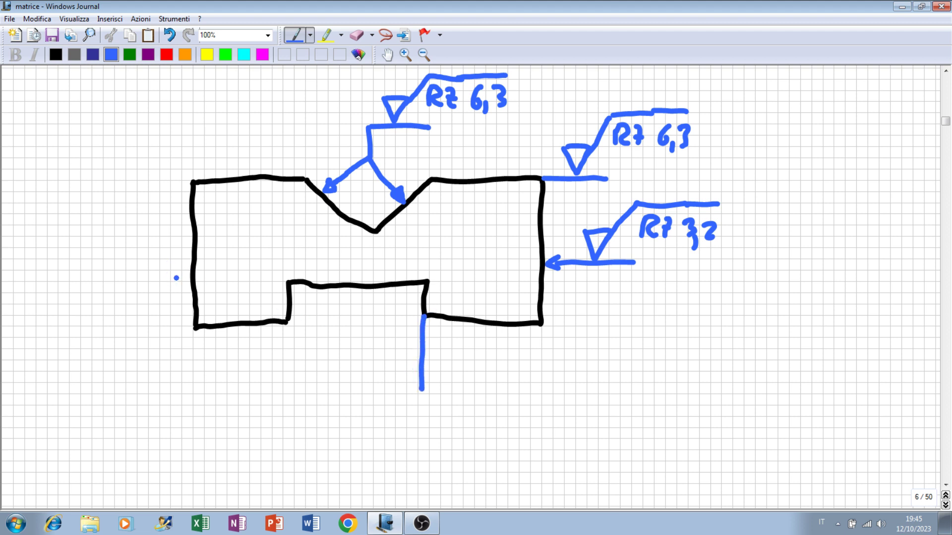
{"action": "mouse_move", "coordinate": [163, 295]}
{"action": "left_mouse_down"}
{"action": "mouse_move", "coordinate": [197, 283]}
{"action": "mouse_move", "coordinate": [165, 305]}
{"action": "left_mouse_up"}
{"action": "left_click_drag", "start_coordinate": [143, 244], "coordinate": [198, 280]}
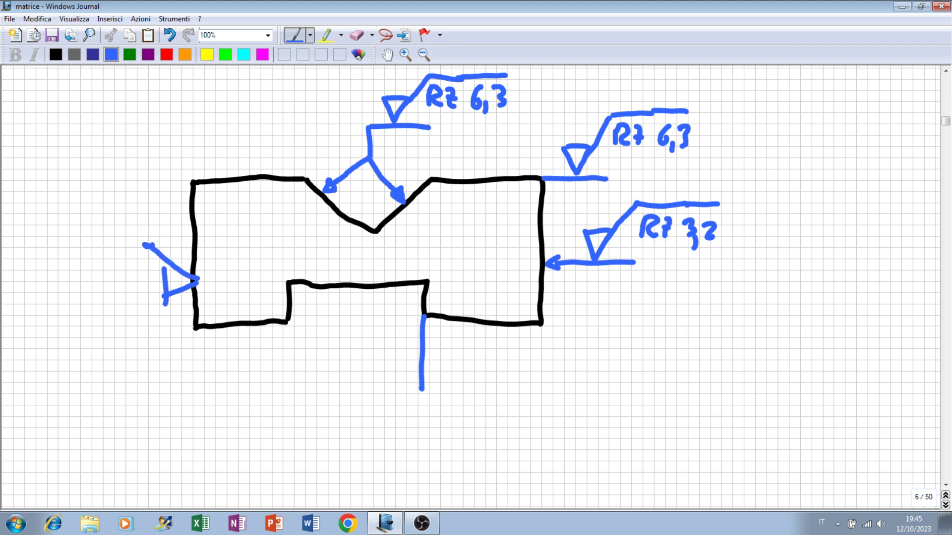
{"action": "left_click_drag", "start_coordinate": [148, 244], "coordinate": [125, 187]}
{"action": "mouse_move", "coordinate": [164, 260]}
{"action": "left_mouse_down"}
{"action": "mouse_move", "coordinate": [195, 284]}
{"action": "mouse_move", "coordinate": [127, 231]}
{"action": "mouse_move", "coordinate": [194, 275]}
{"action": "left_mouse_up"}
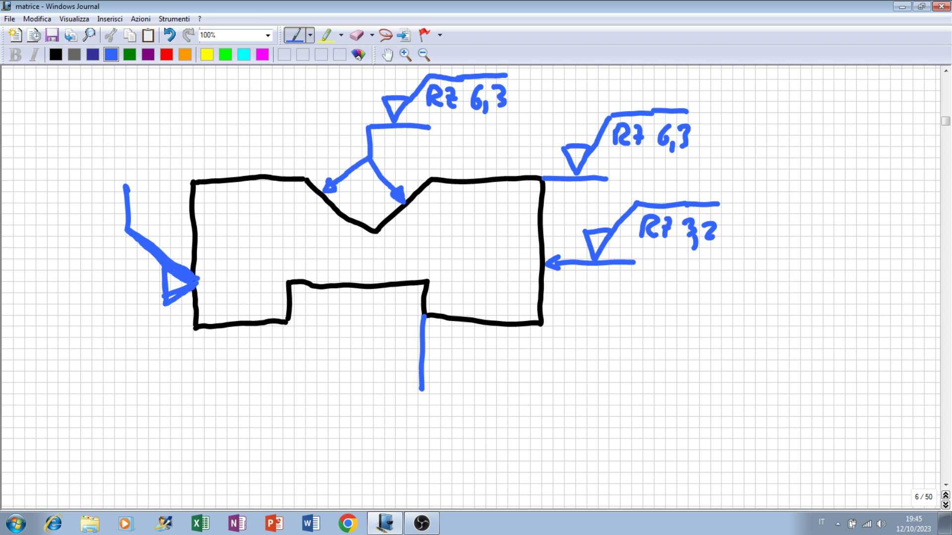
{"action": "mouse_move", "coordinate": [126, 188]}
{"action": "left_mouse_down"}
{"action": "mouse_move", "coordinate": [127, 226]}
{"action": "mouse_move", "coordinate": [151, 211]}
{"action": "mouse_move", "coordinate": [152, 187]}
{"action": "mouse_move", "coordinate": [157, 192]}
{"action": "left_mouse_up"}
{"action": "left_click_drag", "start_coordinate": [139, 167], "coordinate": [161, 161]}
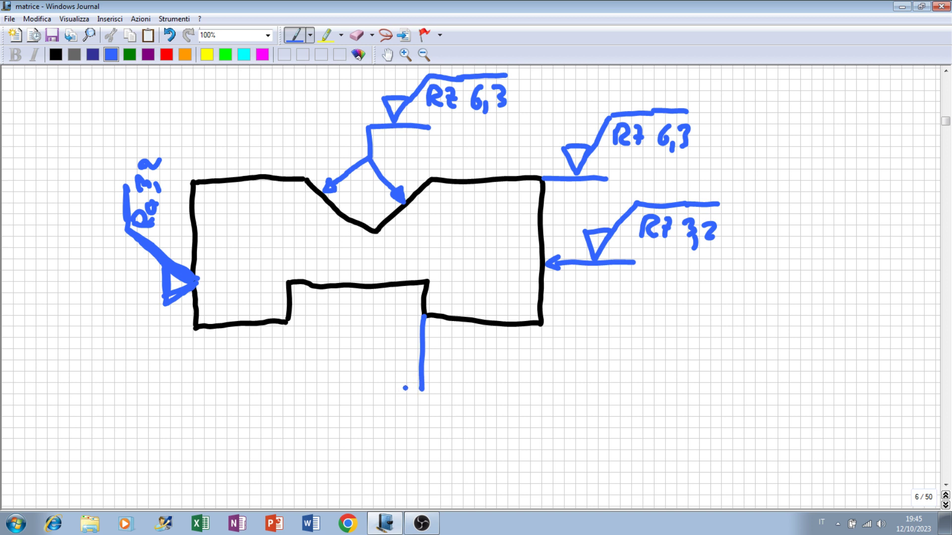
Step: Add a rotated roughness symbol at the extension line's foot, then go to the next blank page
{"action": "mouse_move", "coordinate": [400, 391]}
{"action": "left_mouse_down"}
{"action": "mouse_move", "coordinate": [420, 381]}
{"action": "mouse_move", "coordinate": [398, 366]}
{"action": "mouse_move", "coordinate": [396, 394]}
{"action": "left_mouse_up"}
{"action": "left_click_drag", "start_coordinate": [372, 346], "coordinate": [405, 373]}
{"action": "mouse_move", "coordinate": [369, 313]}
{"action": "left_mouse_down"}
{"action": "mouse_move", "coordinate": [370, 344]}
{"action": "mouse_move", "coordinate": [390, 346]}
{"action": "mouse_move", "coordinate": [402, 334]}
{"action": "mouse_move", "coordinate": [389, 315]}
{"action": "mouse_move", "coordinate": [407, 321]}
{"action": "mouse_move", "coordinate": [408, 297]}
{"action": "mouse_move", "coordinate": [369, 318]}
{"action": "left_mouse_up"}
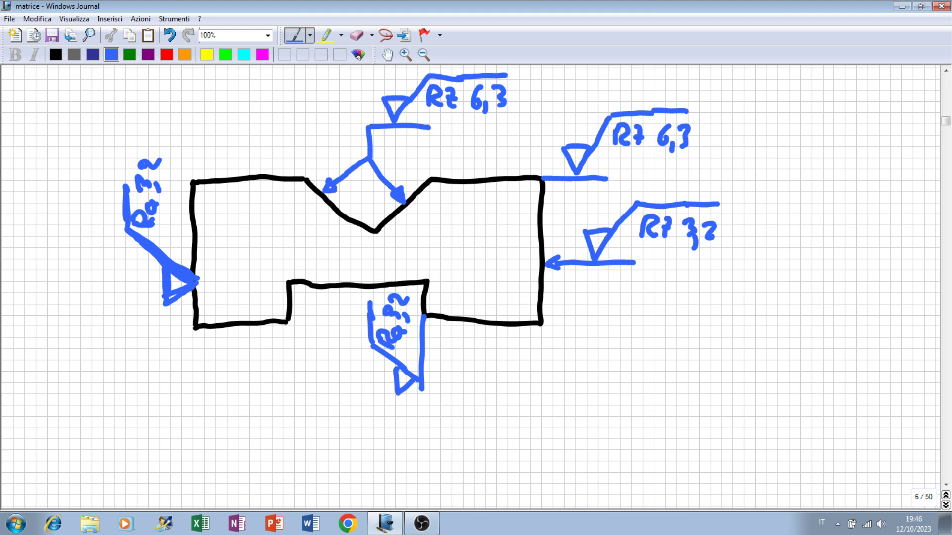
{"action": "left_click", "coordinate": [946, 485]}
{"action": "left_click", "coordinate": [946, 485]}
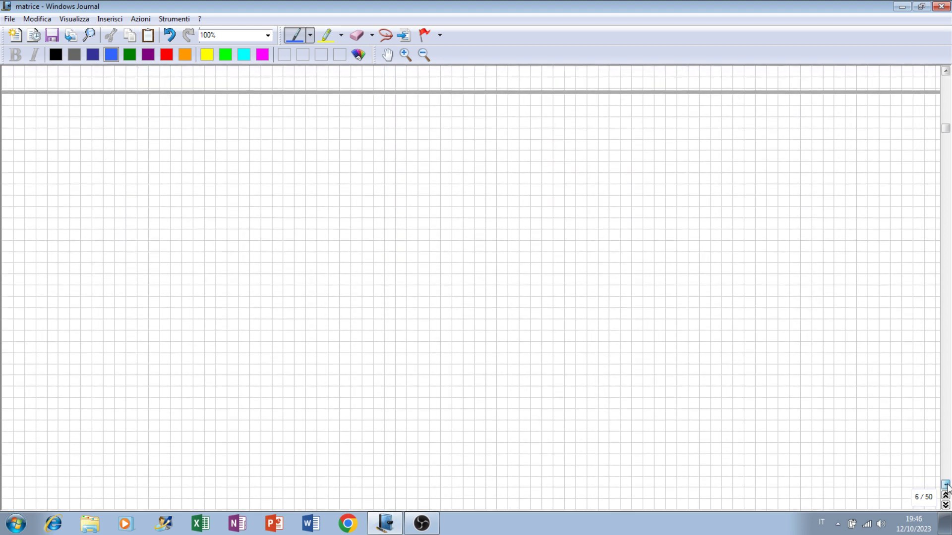
Step: In black ink, draw a rectangular part with a dash-dot centre line through it
{"action": "left_click", "coordinate": [56, 53]}
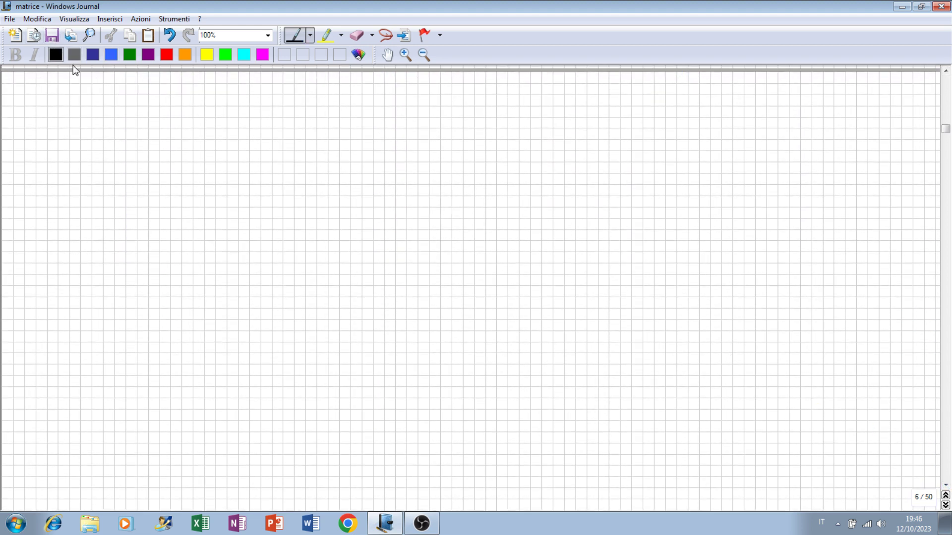
{"action": "left_click_drag", "start_coordinate": [123, 191], "coordinate": [125, 268]}
{"action": "mouse_move", "coordinate": [124, 190]}
{"action": "left_mouse_down"}
{"action": "mouse_move", "coordinate": [331, 185]}
{"action": "mouse_move", "coordinate": [387, 200]}
{"action": "mouse_move", "coordinate": [389, 265]}
{"action": "left_mouse_up"}
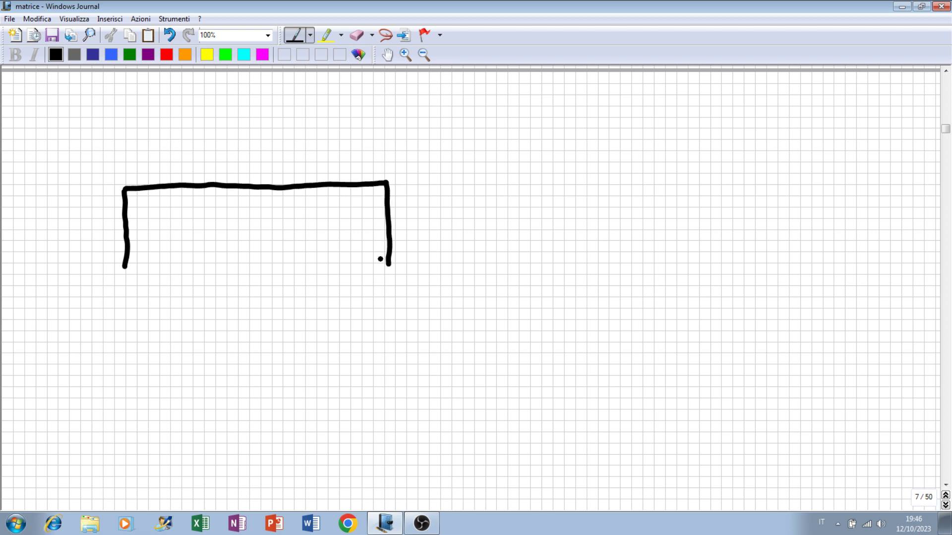
{"action": "left_click_drag", "start_coordinate": [124, 268], "coordinate": [392, 263]}
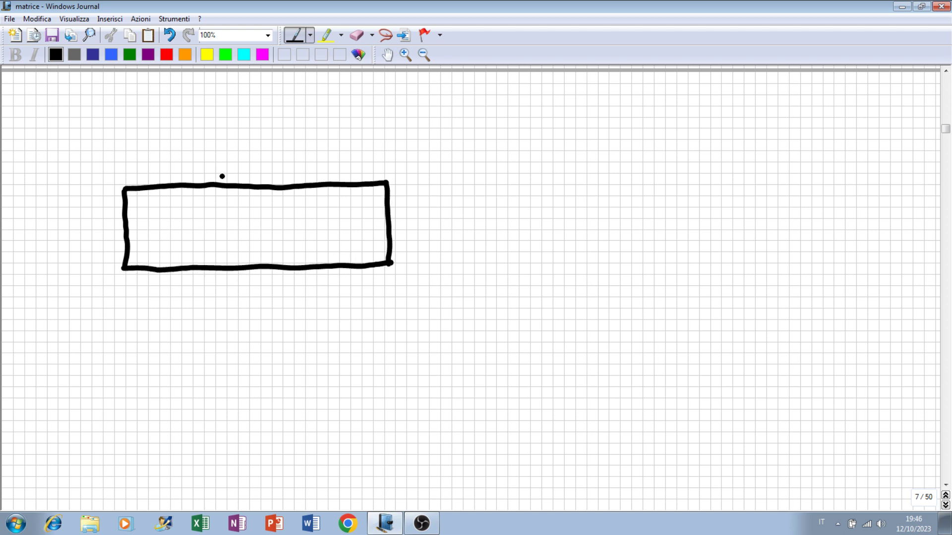
{"action": "left_click_drag", "start_coordinate": [260, 162], "coordinate": [262, 203]}
{"action": "left_click", "coordinate": [262, 216]}
{"action": "left_click", "coordinate": [262, 243]}
{"action": "left_click_drag", "start_coordinate": [262, 243], "coordinate": [265, 284]}
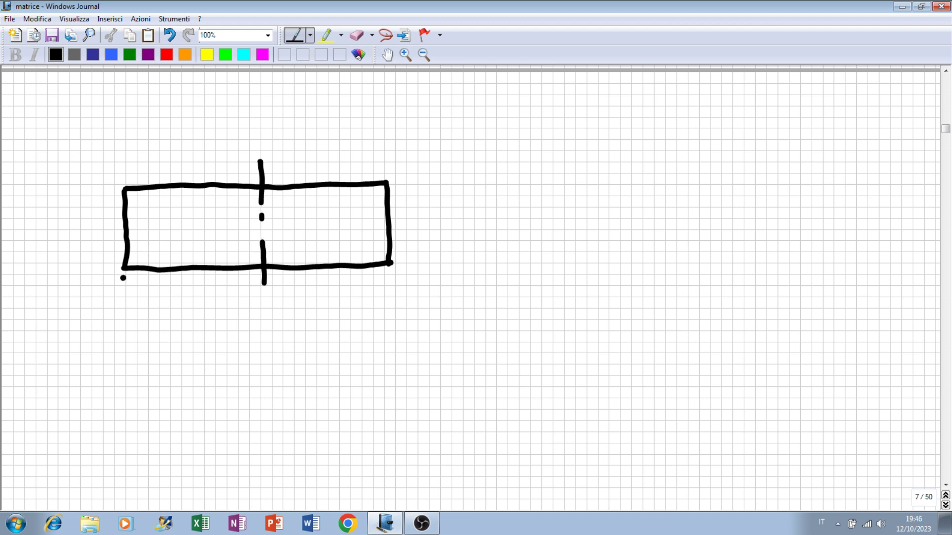
Step: Dimension the part's diameter as ϕ30H8 with extension lines and arrowheads
{"action": "left_click_drag", "start_coordinate": [123, 278], "coordinate": [120, 374]}
{"action": "left_click_drag", "start_coordinate": [393, 271], "coordinate": [388, 360]}
{"action": "mouse_move", "coordinate": [125, 361]}
{"action": "left_mouse_down"}
{"action": "mouse_move", "coordinate": [140, 372]}
{"action": "mouse_move", "coordinate": [170, 364]}
{"action": "mouse_move", "coordinate": [377, 373]}
{"action": "left_mouse_up"}
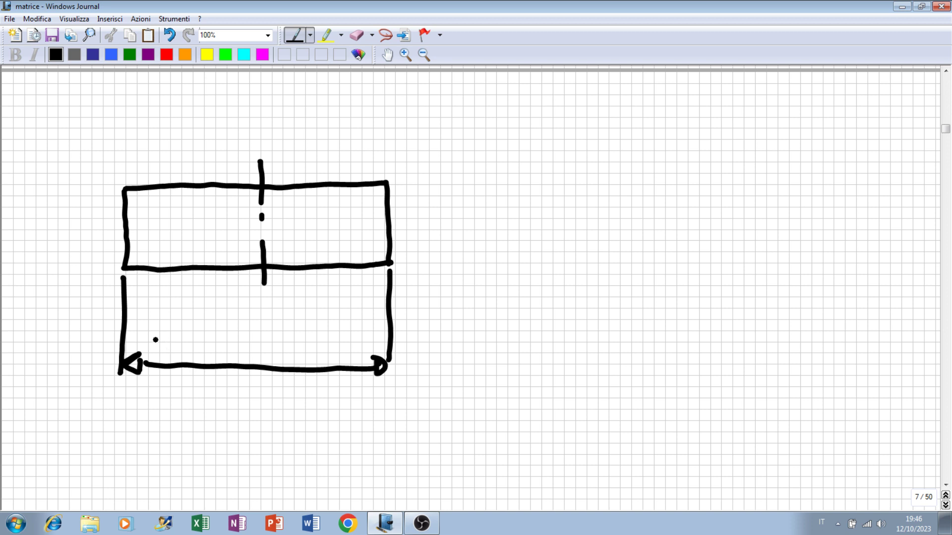
{"action": "mouse_move", "coordinate": [156, 340]}
{"action": "left_mouse_down"}
{"action": "mouse_move", "coordinate": [156, 363]}
{"action": "mouse_move", "coordinate": [180, 341]}
{"action": "mouse_move", "coordinate": [171, 354]}
{"action": "left_mouse_up"}
{"action": "left_click_drag", "start_coordinate": [193, 336], "coordinate": [205, 356]}
{"action": "mouse_move", "coordinate": [206, 345]}
{"action": "left_mouse_down"}
{"action": "mouse_move", "coordinate": [217, 344]}
{"action": "mouse_move", "coordinate": [216, 356]}
{"action": "mouse_move", "coordinate": [231, 335]}
{"action": "left_mouse_up"}
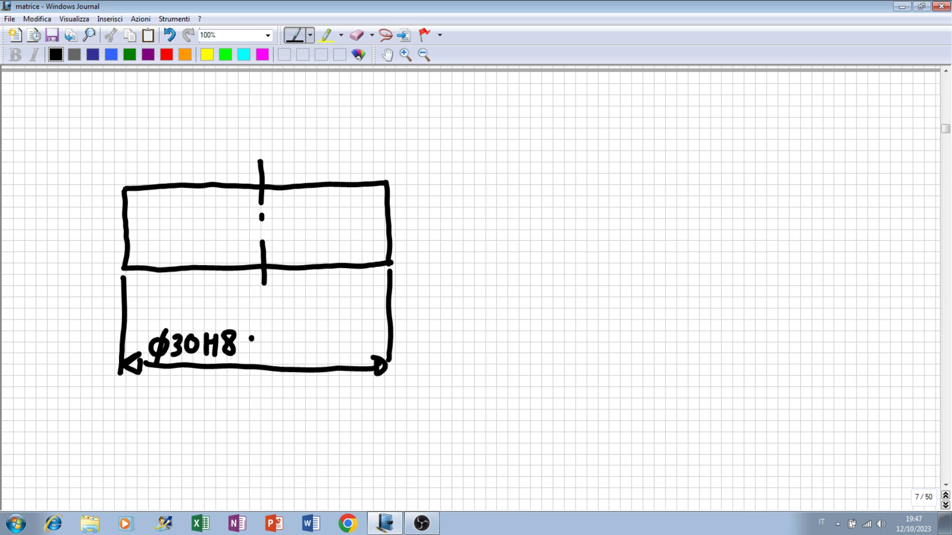
Step: Add an Ra 0,8 roughness symbol after ϕ30H8 and start a horizontal surface line
{"action": "mouse_move", "coordinate": [251, 338]}
{"action": "left_mouse_down"}
{"action": "mouse_move", "coordinate": [273, 338]}
{"action": "mouse_move", "coordinate": [251, 338]}
{"action": "mouse_move", "coordinate": [345, 304]}
{"action": "mouse_move", "coordinate": [297, 336]}
{"action": "mouse_move", "coordinate": [337, 341]}
{"action": "left_mouse_up"}
{"action": "mouse_move", "coordinate": [355, 310]}
{"action": "left_mouse_down"}
{"action": "mouse_move", "coordinate": [350, 335]}
{"action": "mouse_move", "coordinate": [358, 300]}
{"action": "mouse_move", "coordinate": [340, 308]}
{"action": "left_mouse_up"}
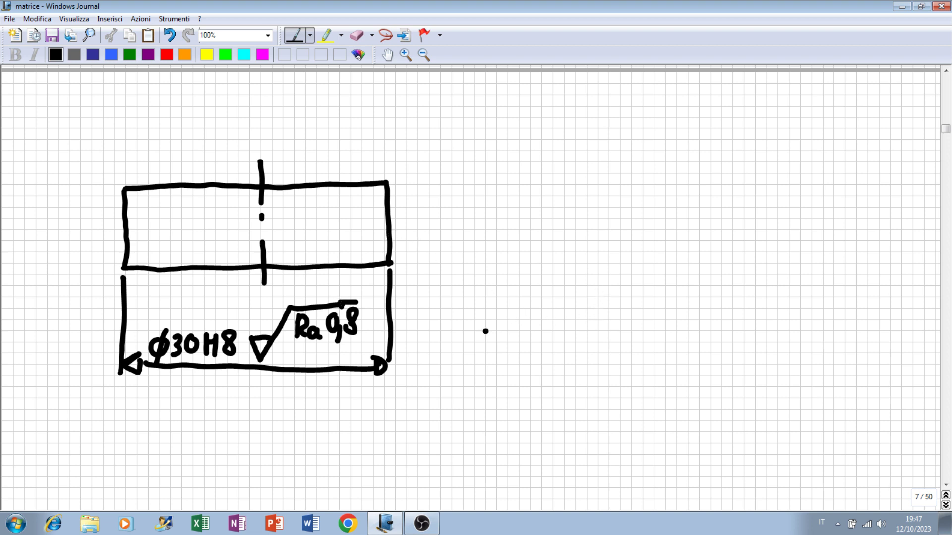
{"action": "left_click_drag", "start_coordinate": [484, 332], "coordinate": [741, 330]}
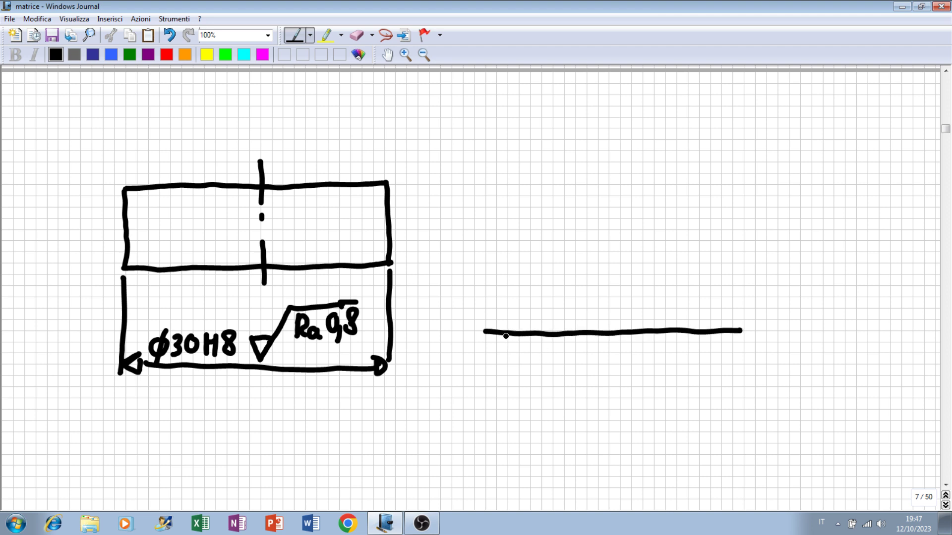
Step: Hatch the horizontal surface line and draw an arrow pointing down onto it
{"action": "mouse_move", "coordinate": [505, 335]}
{"action": "left_mouse_down"}
{"action": "mouse_move", "coordinate": [484, 370]}
{"action": "mouse_move", "coordinate": [508, 373]}
{"action": "left_mouse_up"}
{"action": "mouse_move", "coordinate": [558, 336]}
{"action": "left_mouse_down"}
{"action": "mouse_move", "coordinate": [538, 372]}
{"action": "mouse_move", "coordinate": [561, 371]}
{"action": "left_mouse_up"}
{"action": "left_click_drag", "start_coordinate": [602, 342], "coordinate": [585, 372]}
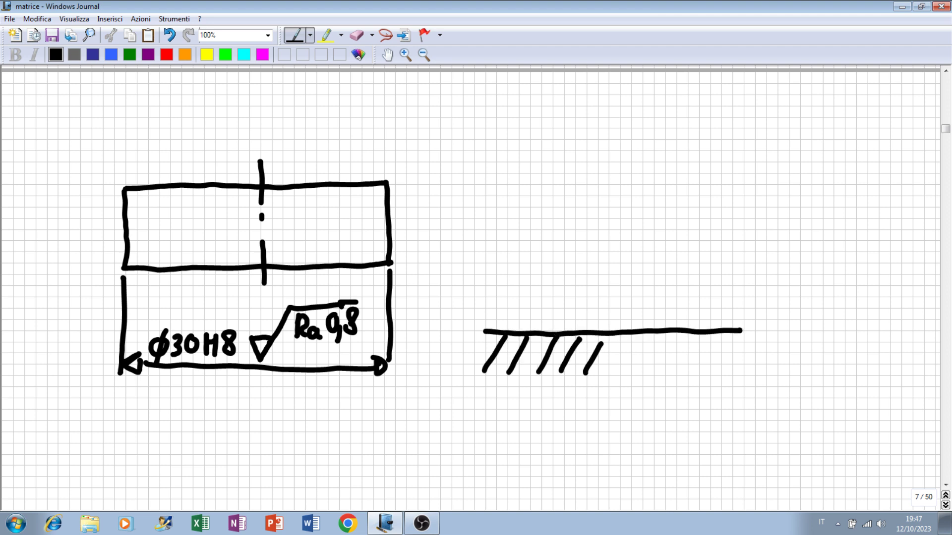
{"action": "left_click_drag", "start_coordinate": [636, 337], "coordinate": [614, 369]}
{"action": "left_click_drag", "start_coordinate": [664, 339], "coordinate": [641, 369]}
{"action": "left_click_drag", "start_coordinate": [709, 338], "coordinate": [686, 363]}
{"action": "mouse_move", "coordinate": [516, 254]}
{"action": "left_mouse_down"}
{"action": "mouse_move", "coordinate": [518, 331]}
{"action": "mouse_move", "coordinate": [529, 313]}
{"action": "left_mouse_up"}
{"action": "left_click_drag", "start_coordinate": [514, 322], "coordinate": [518, 331]}
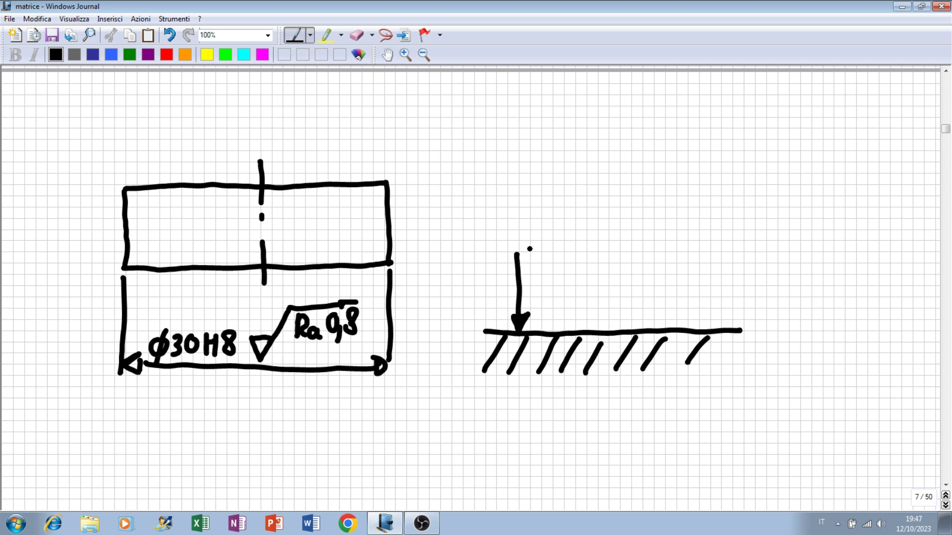
Step: Draw a two-box flatness tolerance frame reading 0,1 with a roughness triangle above it
{"action": "mouse_move", "coordinate": [517, 255]}
{"action": "left_mouse_down"}
{"action": "mouse_move", "coordinate": [560, 252]}
{"action": "mouse_move", "coordinate": [558, 272]}
{"action": "left_mouse_up"}
{"action": "left_click_drag", "start_coordinate": [559, 222], "coordinate": [726, 219]}
{"action": "left_click_drag", "start_coordinate": [558, 272], "coordinate": [710, 275]}
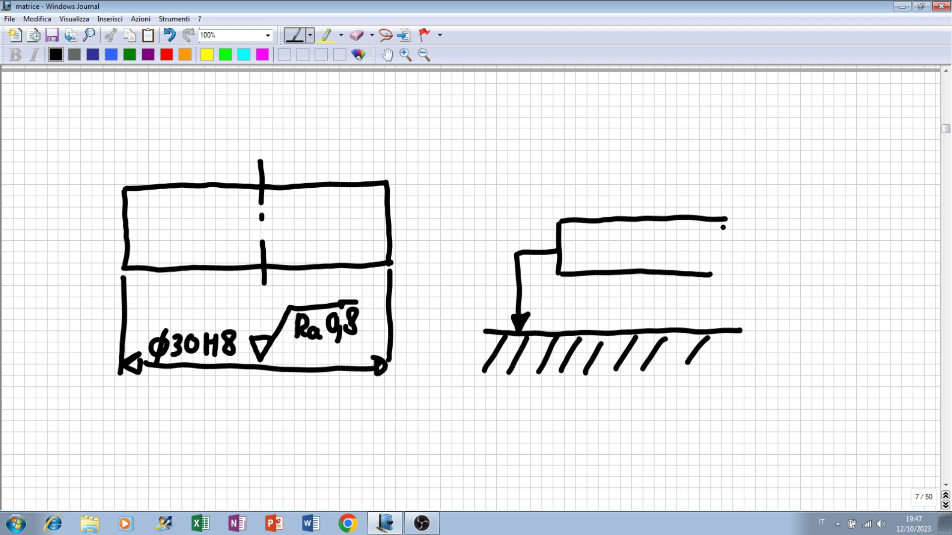
{"action": "mouse_move", "coordinate": [727, 218]}
{"action": "left_mouse_down"}
{"action": "mouse_move", "coordinate": [726, 274]}
{"action": "mouse_move", "coordinate": [704, 275]}
{"action": "left_mouse_up"}
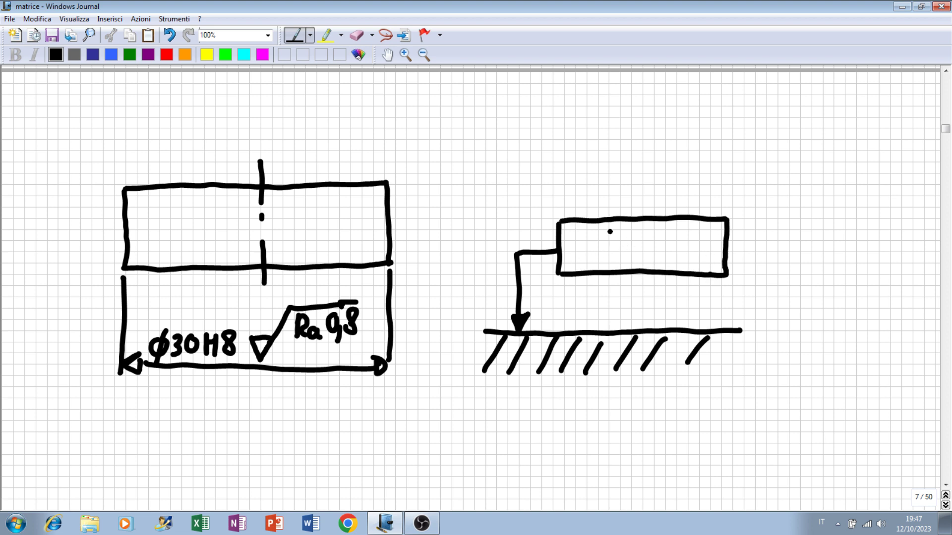
{"action": "left_click_drag", "start_coordinate": [614, 219], "coordinate": [614, 270]}
{"action": "mouse_move", "coordinate": [575, 235]}
{"action": "left_mouse_down"}
{"action": "mouse_move", "coordinate": [590, 233]}
{"action": "mouse_move", "coordinate": [595, 257]}
{"action": "mouse_move", "coordinate": [565, 259]}
{"action": "mouse_move", "coordinate": [594, 256]}
{"action": "left_mouse_up"}
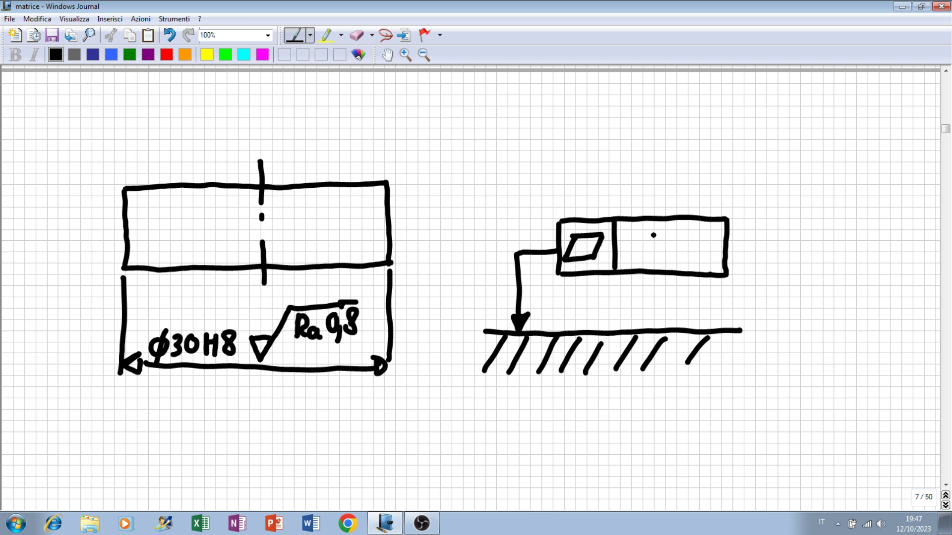
{"action": "mouse_move", "coordinate": [654, 235]}
{"action": "left_mouse_down"}
{"action": "mouse_move", "coordinate": [644, 248]}
{"action": "mouse_move", "coordinate": [653, 234]}
{"action": "left_mouse_up"}
{"action": "left_click_drag", "start_coordinate": [667, 248], "coordinate": [660, 263]}
{"action": "mouse_move", "coordinate": [675, 243]}
{"action": "left_mouse_down"}
{"action": "mouse_move", "coordinate": [686, 236]}
{"action": "mouse_move", "coordinate": [684, 254]}
{"action": "left_mouse_up"}
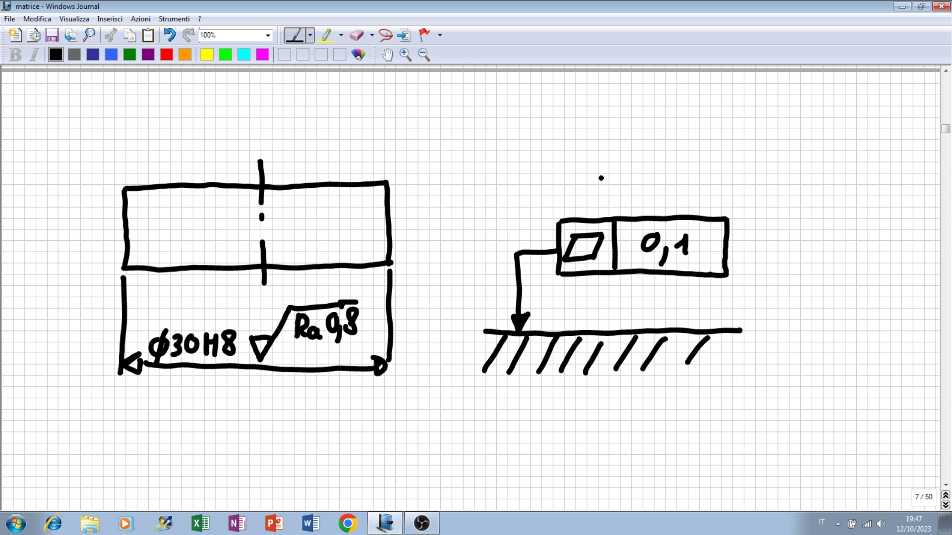
{"action": "mouse_move", "coordinate": [601, 178]}
{"action": "left_mouse_down"}
{"action": "mouse_move", "coordinate": [636, 178]}
{"action": "mouse_move", "coordinate": [604, 176]}
{"action": "mouse_move", "coordinate": [661, 129]}
{"action": "mouse_move", "coordinate": [717, 127]}
{"action": "left_mouse_up"}
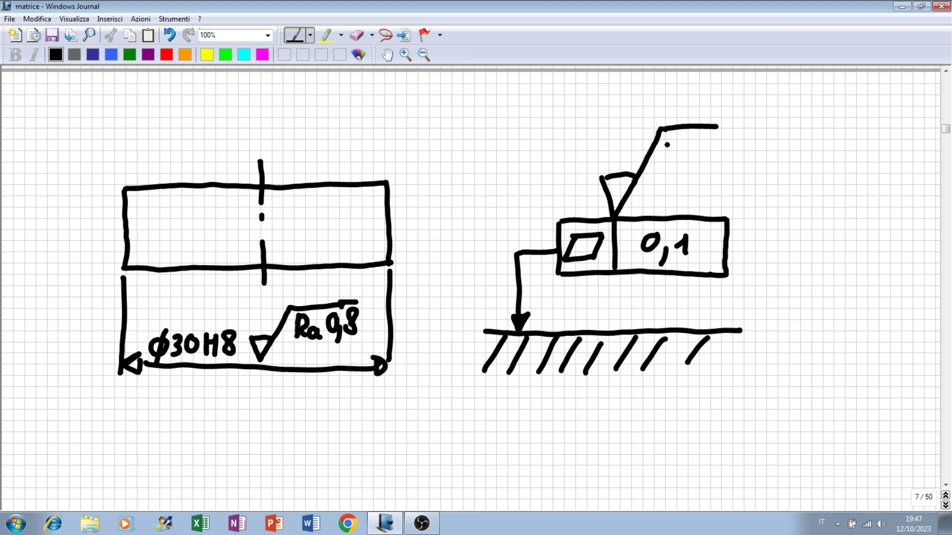
Step: Label the roughness symbol above the flatness frame Rz 6,3
{"action": "left_click_drag", "start_coordinate": [660, 143], "coordinate": [660, 167]}
{"action": "mouse_move", "coordinate": [662, 144]}
{"action": "left_mouse_down"}
{"action": "mouse_move", "coordinate": [675, 163]}
{"action": "mouse_move", "coordinate": [727, 168]}
{"action": "left_mouse_up"}
{"action": "left_click_drag", "start_coordinate": [714, 126], "coordinate": [733, 127]}
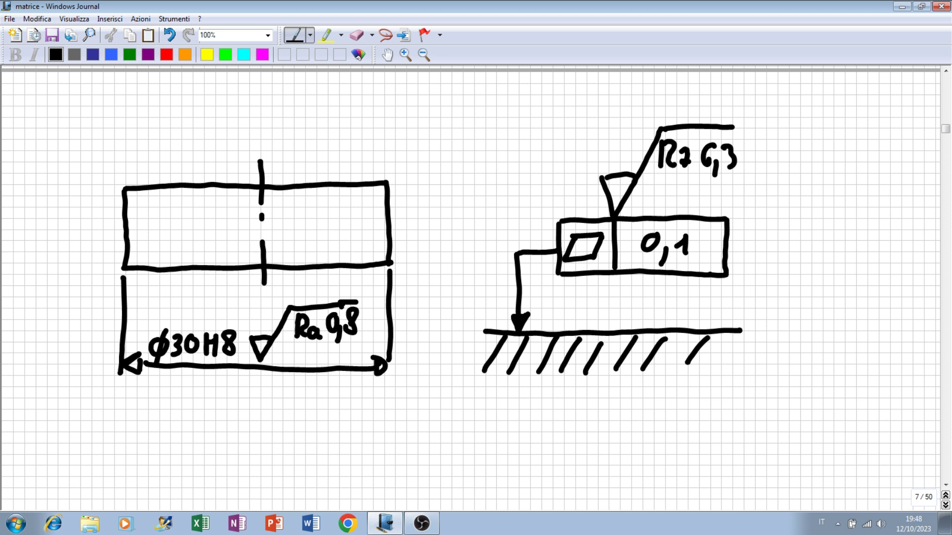
Step: On page 8, draw the stepped part section outline with its middle band and lower flange tab
{"action": "left_click", "coordinate": [945, 485]}
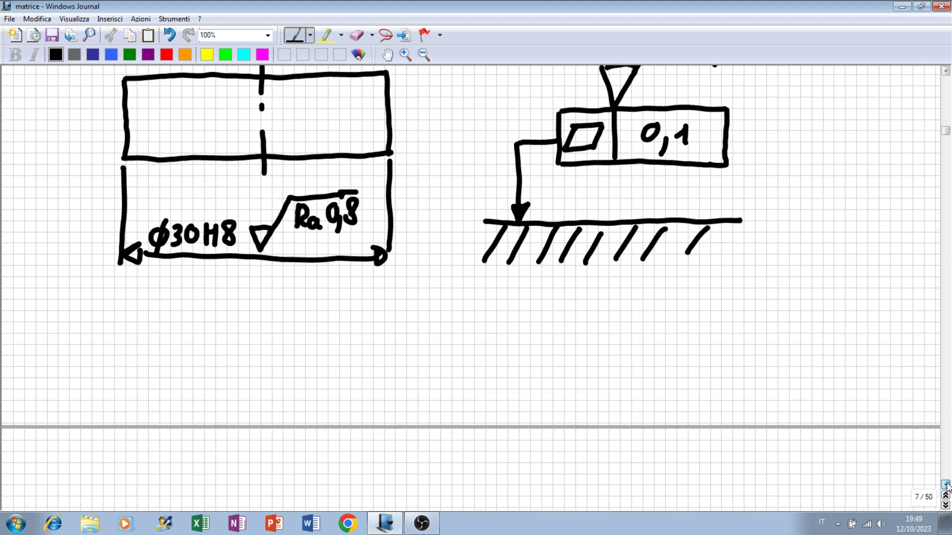
{"action": "left_click", "coordinate": [946, 486]}
{"action": "left_click", "coordinate": [946, 486]}
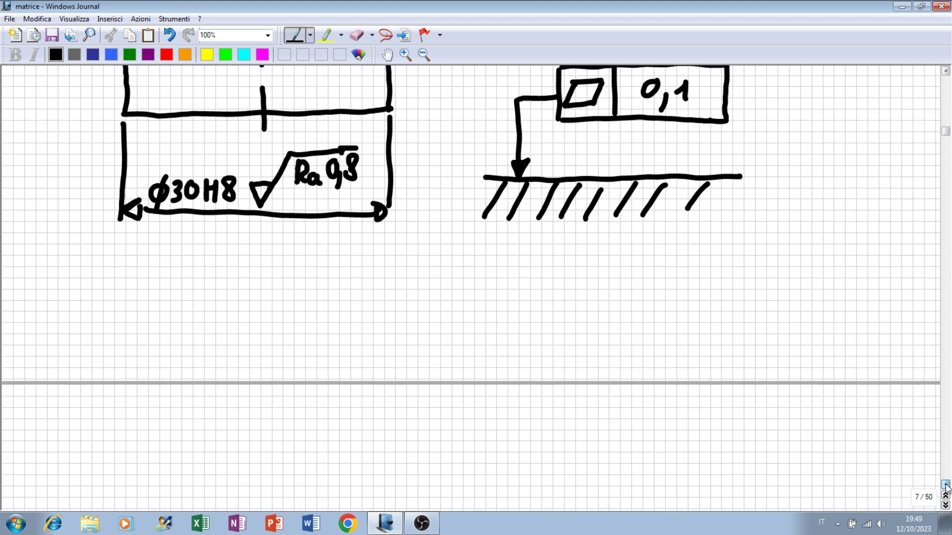
{"action": "scroll", "coordinate": [945, 485], "scroll_direction": "down", "scroll_amount": 5}
{"action": "scroll", "coordinate": [946, 485], "scroll_direction": "down", "scroll_amount": 3}
{"action": "scroll", "coordinate": [945, 485], "scroll_direction": "down", "scroll_amount": 2}
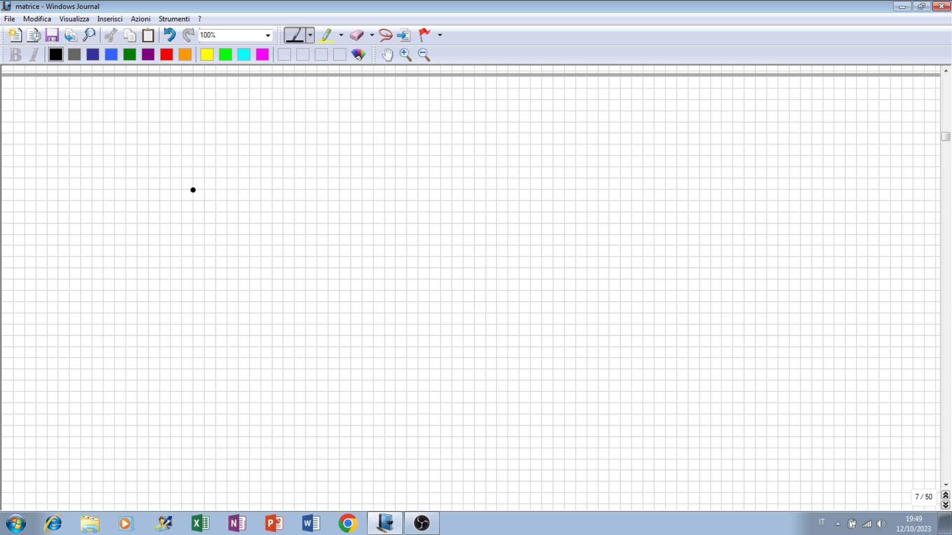
{"action": "left_click_drag", "start_coordinate": [196, 184], "coordinate": [194, 293]}
{"action": "mouse_move", "coordinate": [198, 182]}
{"action": "left_mouse_down"}
{"action": "mouse_move", "coordinate": [212, 168]}
{"action": "mouse_move", "coordinate": [286, 160]}
{"action": "mouse_move", "coordinate": [285, 112]}
{"action": "mouse_move", "coordinate": [335, 111]}
{"action": "mouse_move", "coordinate": [336, 136]}
{"action": "mouse_move", "coordinate": [414, 140]}
{"action": "mouse_move", "coordinate": [416, 176]}
{"action": "left_mouse_up"}
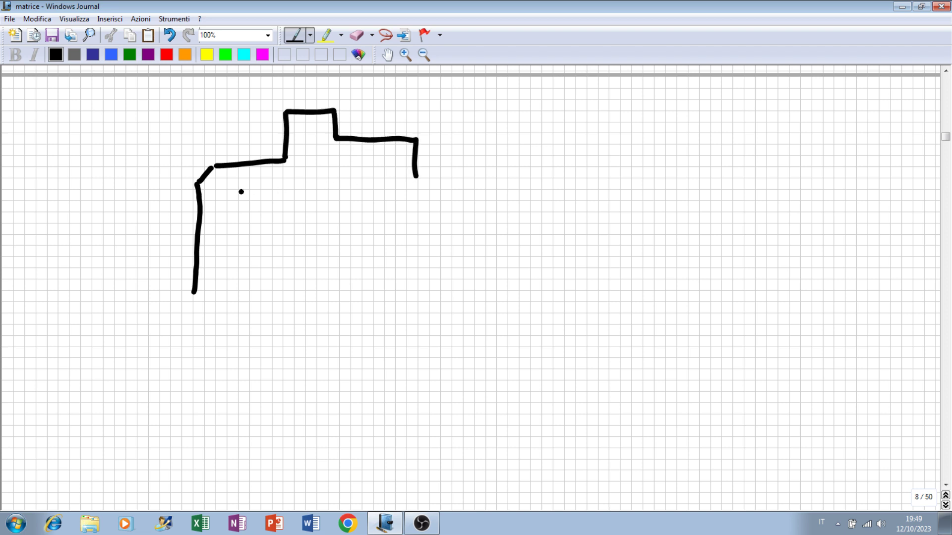
{"action": "left_click_drag", "start_coordinate": [205, 199], "coordinate": [418, 185]}
{"action": "left_click_drag", "start_coordinate": [202, 270], "coordinate": [410, 274]}
{"action": "left_click_drag", "start_coordinate": [417, 185], "coordinate": [410, 276]}
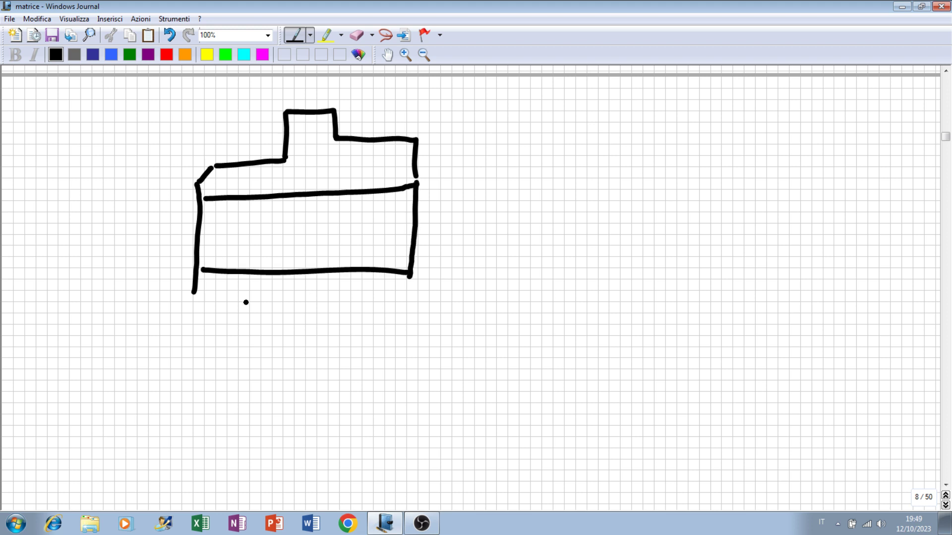
{"action": "mouse_move", "coordinate": [194, 292]}
{"action": "left_mouse_down"}
{"action": "mouse_move", "coordinate": [212, 309]}
{"action": "mouse_move", "coordinate": [277, 315]}
{"action": "mouse_move", "coordinate": [304, 344]}
{"action": "mouse_move", "coordinate": [324, 317]}
{"action": "mouse_move", "coordinate": [400, 320]}
{"action": "mouse_move", "coordinate": [408, 281]}
{"action": "left_mouse_up"}
Step: Hatch the part's upper wall and lower wall with its bottom tab
{"action": "mouse_move", "coordinate": [213, 190]}
{"action": "left_mouse_down"}
{"action": "mouse_move", "coordinate": [249, 172]}
{"action": "mouse_move", "coordinate": [260, 177]}
{"action": "left_mouse_up"}
{"action": "mouse_move", "coordinate": [257, 187]}
{"action": "left_mouse_down"}
{"action": "mouse_move", "coordinate": [320, 155]}
{"action": "mouse_move", "coordinate": [319, 139]}
{"action": "left_mouse_up"}
{"action": "left_click_drag", "start_coordinate": [301, 132], "coordinate": [326, 122]}
{"action": "left_click_drag", "start_coordinate": [296, 178], "coordinate": [341, 154]}
{"action": "left_click_drag", "start_coordinate": [323, 174], "coordinate": [368, 157]}
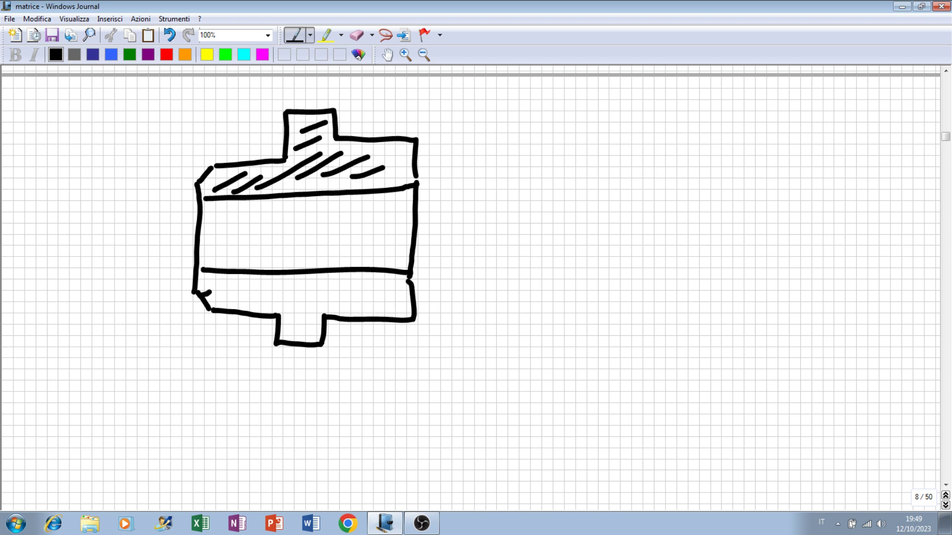
{"action": "left_click_drag", "start_coordinate": [201, 296], "coordinate": [222, 284]}
{"action": "left_click_drag", "start_coordinate": [216, 304], "coordinate": [253, 285]}
{"action": "mouse_move", "coordinate": [253, 301]}
{"action": "left_mouse_down"}
{"action": "mouse_move", "coordinate": [294, 281]}
{"action": "mouse_move", "coordinate": [315, 290]}
{"action": "left_mouse_up"}
{"action": "left_click_drag", "start_coordinate": [297, 326], "coordinate": [325, 313]}
{"action": "left_click_drag", "start_coordinate": [368, 285], "coordinate": [384, 280]}
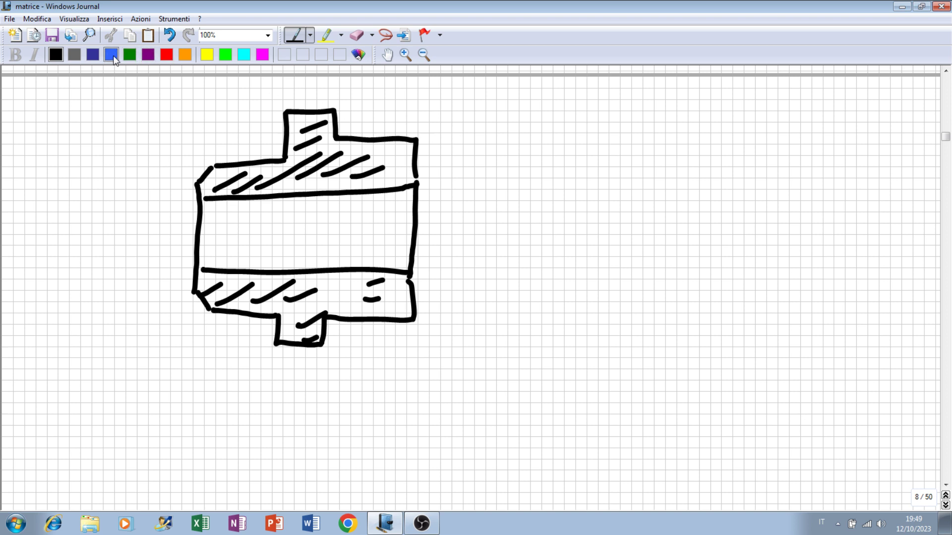
Step: In blue ink, draw an Ra 1,6 roughness symbol with extension line on the section's top face
{"action": "left_click", "coordinate": [111, 55]}
{"action": "mouse_move", "coordinate": [425, 141]}
{"action": "left_mouse_down"}
{"action": "mouse_move", "coordinate": [462, 141]}
{"action": "mouse_move", "coordinate": [469, 110]}
{"action": "mouse_move", "coordinate": [534, 89]}
{"action": "left_mouse_up"}
{"action": "mouse_move", "coordinate": [493, 116]}
{"action": "left_mouse_down"}
{"action": "mouse_move", "coordinate": [504, 100]}
{"action": "mouse_move", "coordinate": [511, 115]}
{"action": "left_mouse_up"}
{"action": "mouse_move", "coordinate": [511, 107]}
{"action": "left_mouse_down"}
{"action": "mouse_move", "coordinate": [519, 120]}
{"action": "mouse_move", "coordinate": [549, 112]}
{"action": "mouse_move", "coordinate": [519, 122]}
{"action": "left_mouse_up"}
{"action": "left_click", "coordinate": [461, 98]}
{"action": "key", "text": "ctrl+z"}
{"action": "left_click", "coordinate": [357, 35]}
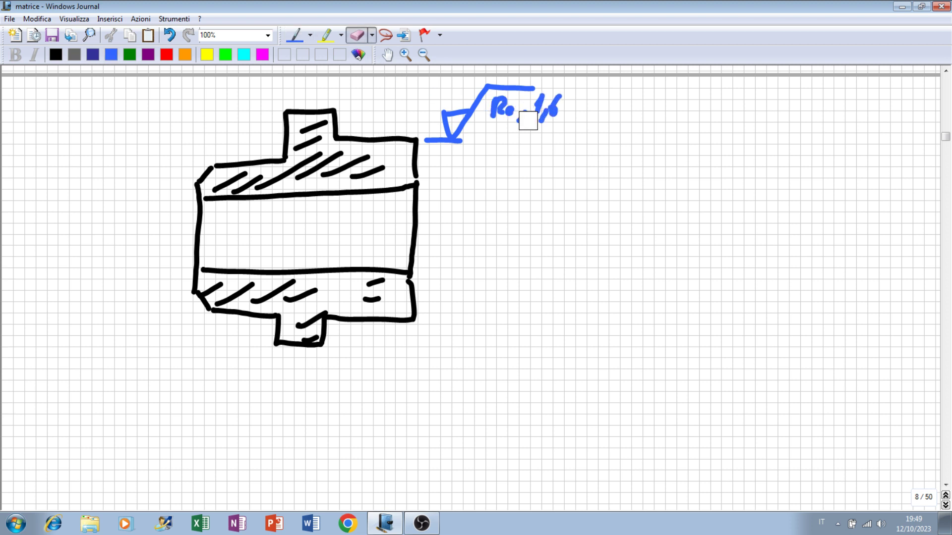
{"action": "left_click", "coordinate": [299, 38]}
{"action": "left_click_drag", "start_coordinate": [458, 140], "coordinate": [476, 143]}
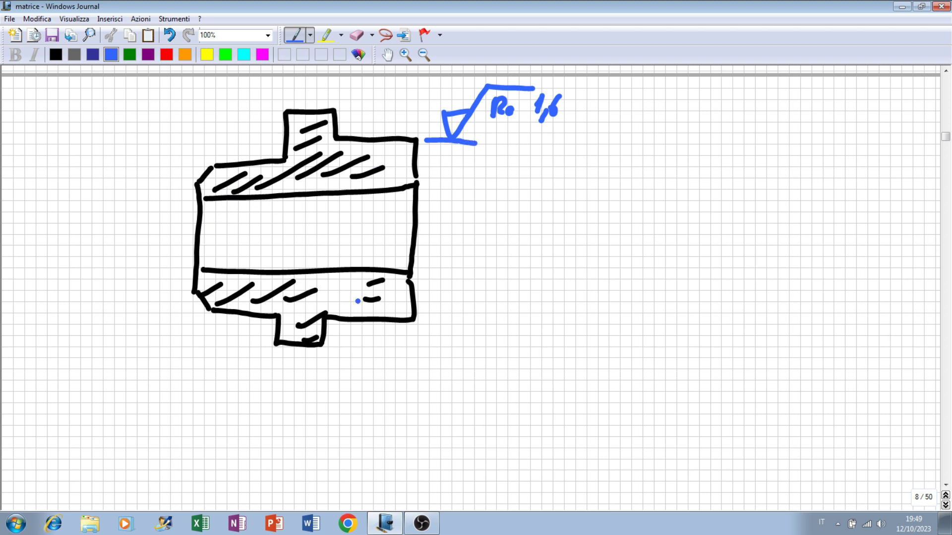
Step: Draw an Ra 3,2 roughness symbol with leader on the lower right, erasing a misplaced label
{"action": "mouse_move", "coordinate": [325, 340]}
{"action": "left_mouse_down"}
{"action": "mouse_move", "coordinate": [325, 393]}
{"action": "mouse_move", "coordinate": [413, 384]}
{"action": "left_mouse_up"}
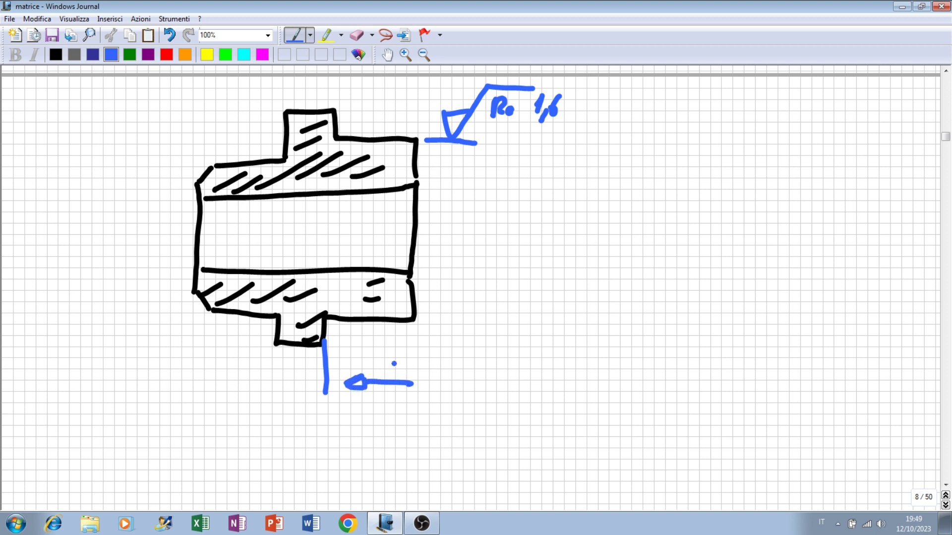
{"action": "mouse_move", "coordinate": [381, 346]}
{"action": "left_mouse_down"}
{"action": "mouse_move", "coordinate": [381, 369]}
{"action": "mouse_move", "coordinate": [397, 370]}
{"action": "left_mouse_up"}
{"action": "left_click_drag", "start_coordinate": [403, 361], "coordinate": [405, 367]}
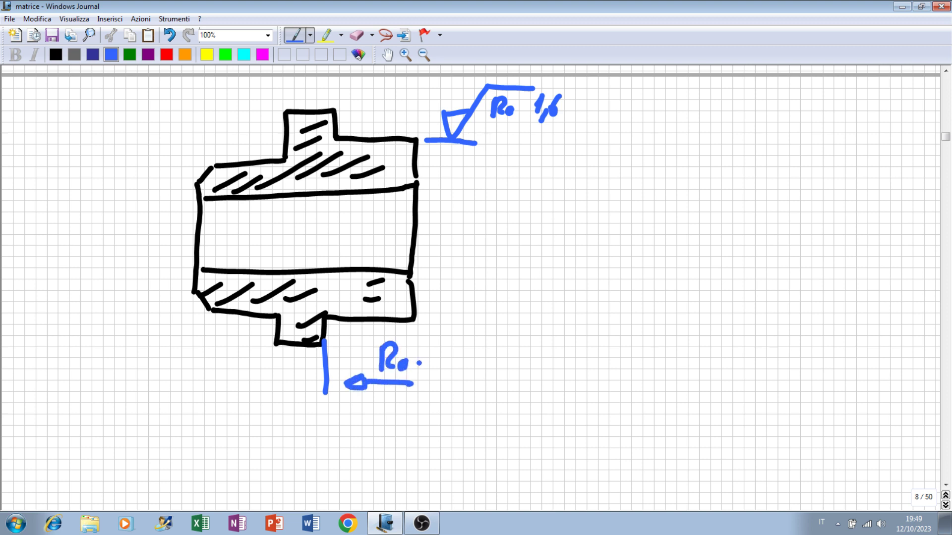
{"action": "left_click", "coordinate": [357, 34]}
{"action": "left_click_drag", "start_coordinate": [411, 364], "coordinate": [384, 358]}
{"action": "left_click", "coordinate": [295, 34]}
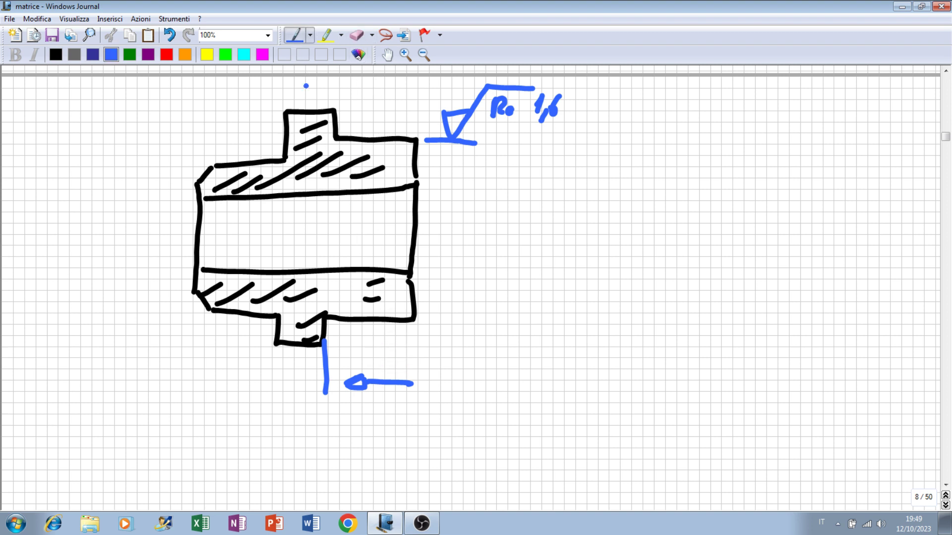
{"action": "mouse_move", "coordinate": [376, 355]}
{"action": "left_mouse_down"}
{"action": "mouse_move", "coordinate": [394, 355]}
{"action": "mouse_move", "coordinate": [445, 321]}
{"action": "mouse_move", "coordinate": [427, 348]}
{"action": "left_mouse_up"}
{"action": "left_click_drag", "start_coordinate": [436, 341], "coordinate": [479, 363]}
{"action": "left_click_drag", "start_coordinate": [481, 341], "coordinate": [497, 355]}
{"action": "left_click_drag", "start_coordinate": [445, 321], "coordinate": [496, 321]}
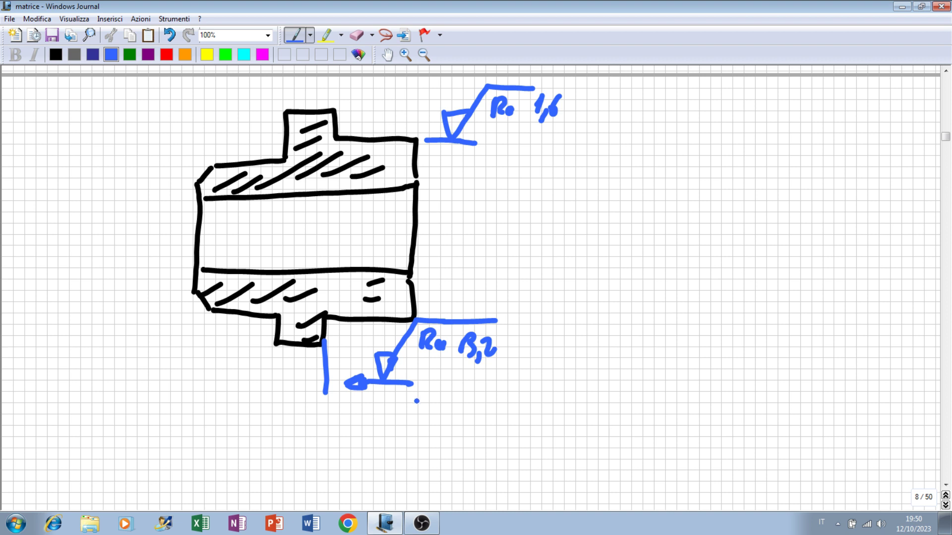
Step: Move to page 9 and draw a black stepped block outline
{"action": "left_click", "coordinate": [946, 484]}
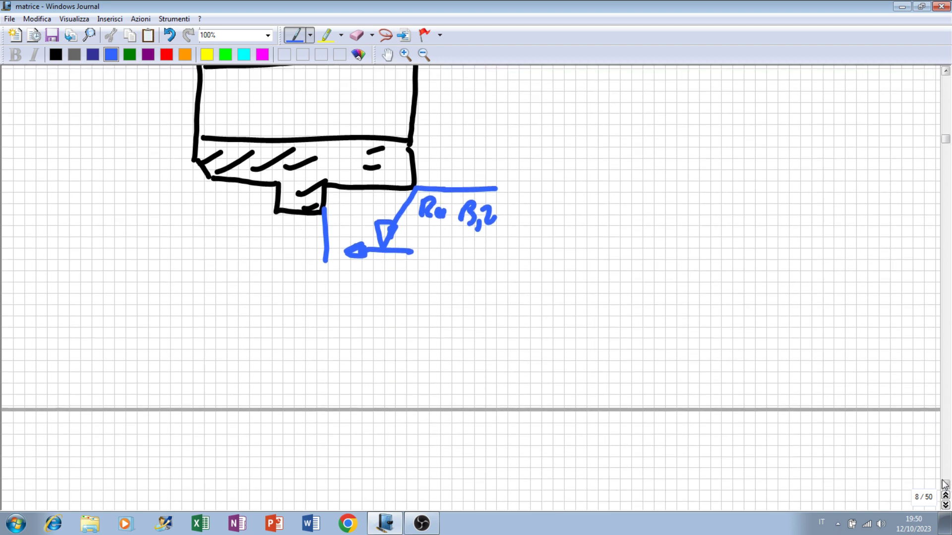
{"action": "left_click", "coordinate": [945, 485]}
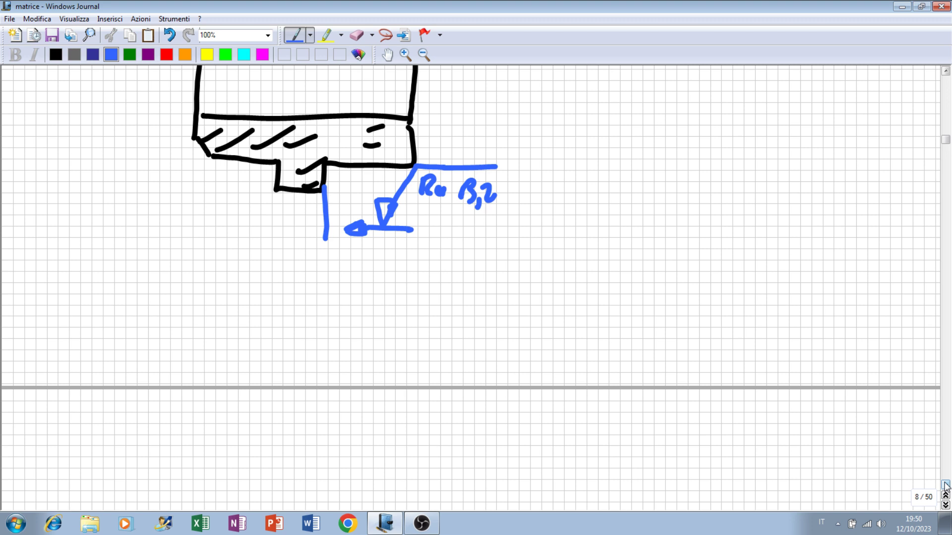
{"action": "left_click", "coordinate": [945, 485]}
{"action": "left_click", "coordinate": [945, 485]}
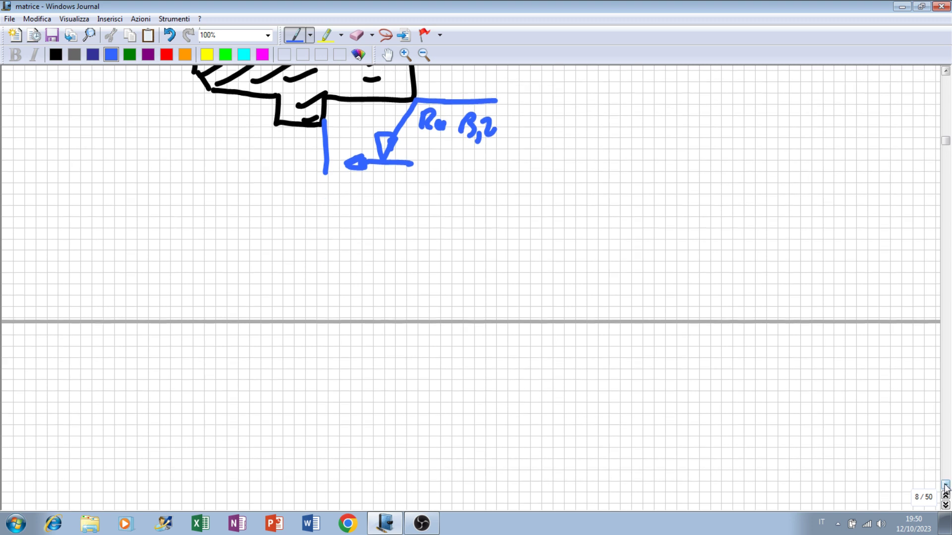
{"action": "left_click", "coordinate": [945, 485]}
{"action": "left_click", "coordinate": [945, 486]}
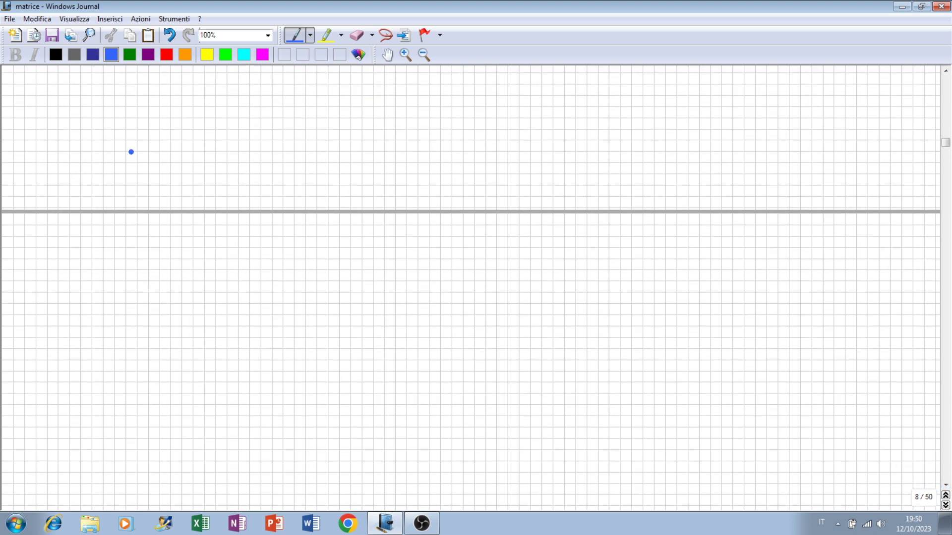
{"action": "left_click", "coordinate": [63, 55]}
{"action": "left_click_drag", "start_coordinate": [135, 296], "coordinate": [135, 407]}
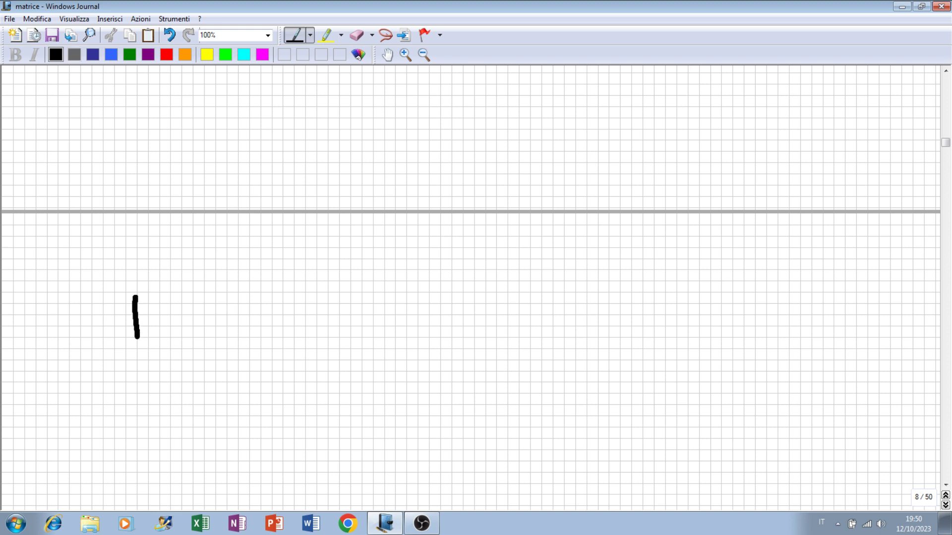
{"action": "mouse_move", "coordinate": [135, 297]}
{"action": "left_mouse_down"}
{"action": "mouse_move", "coordinate": [312, 358]}
{"action": "mouse_move", "coordinate": [418, 366]}
{"action": "mouse_move", "coordinate": [416, 412]}
{"action": "left_mouse_up"}
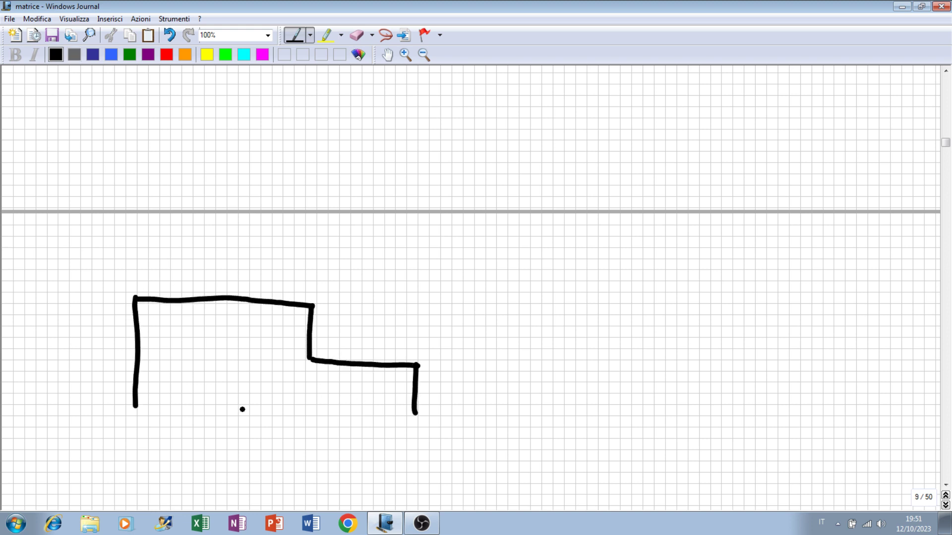
{"action": "mouse_move", "coordinate": [135, 407]}
{"action": "left_mouse_down"}
{"action": "mouse_move", "coordinate": [422, 404]}
{"action": "mouse_move", "coordinate": [148, 410]}
{"action": "mouse_move", "coordinate": [155, 421]}
{"action": "mouse_move", "coordinate": [419, 412]}
{"action": "left_mouse_up"}
Step: Fix the block's bottom and add an Ra roughness symbol with circled apex on its top face
{"action": "left_click", "coordinate": [362, 29]}
{"action": "left_click", "coordinate": [295, 35]}
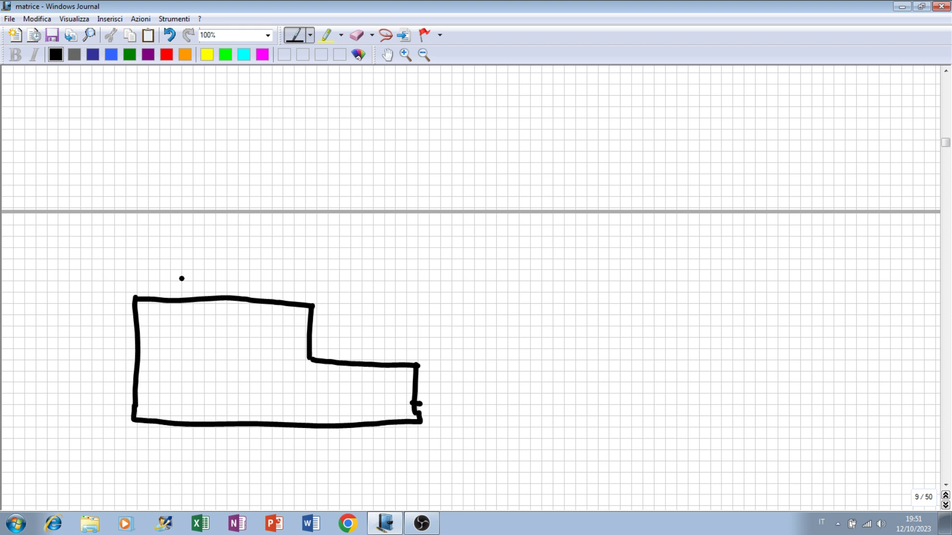
{"action": "mouse_move", "coordinate": [170, 272]}
{"action": "left_mouse_down"}
{"action": "mouse_move", "coordinate": [176, 295]}
{"action": "mouse_move", "coordinate": [221, 241]}
{"action": "mouse_move", "coordinate": [280, 243]}
{"action": "left_mouse_up"}
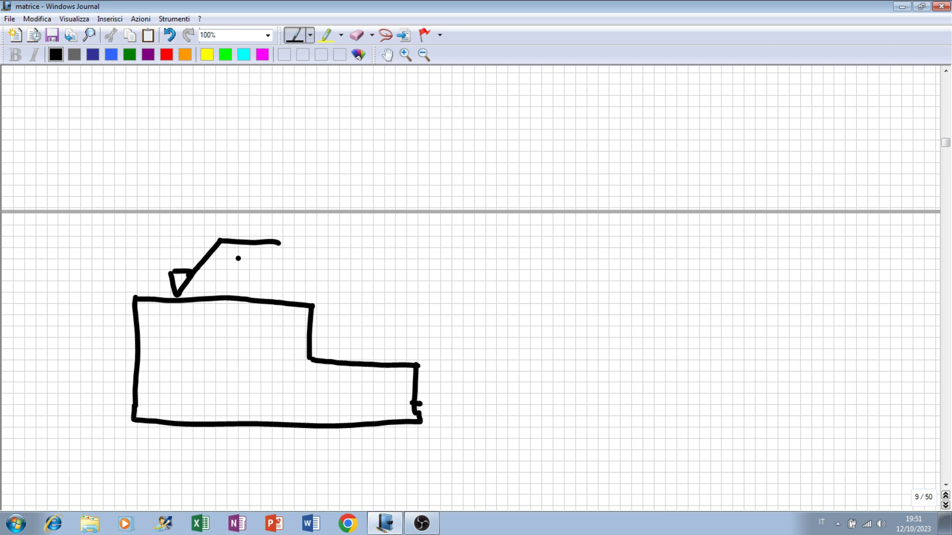
{"action": "mouse_move", "coordinate": [211, 256]}
{"action": "left_mouse_down"}
{"action": "mouse_move", "coordinate": [210, 280]}
{"action": "mouse_move", "coordinate": [265, 264]}
{"action": "mouse_move", "coordinate": [268, 281]}
{"action": "mouse_move", "coordinate": [279, 276]}
{"action": "left_mouse_up"}
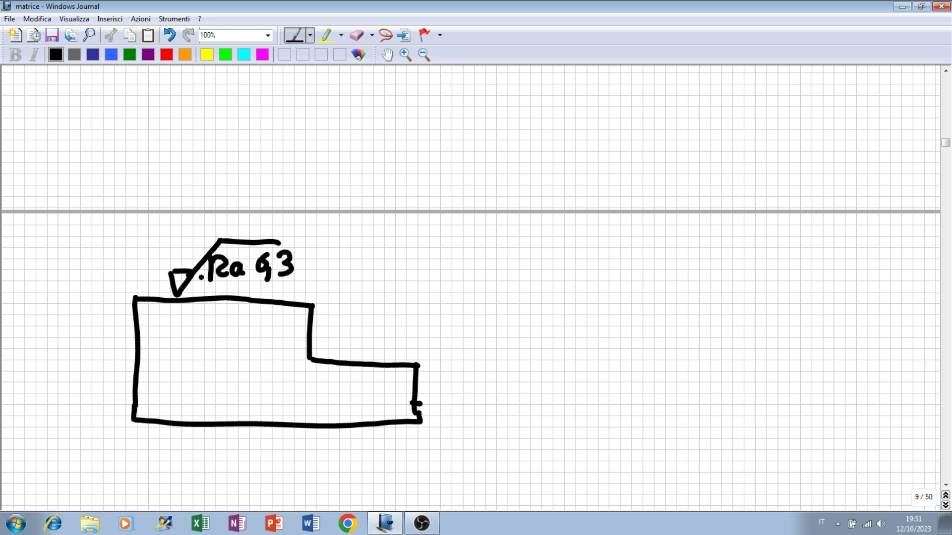
{"action": "left_click_drag", "start_coordinate": [221, 229], "coordinate": [212, 244]}
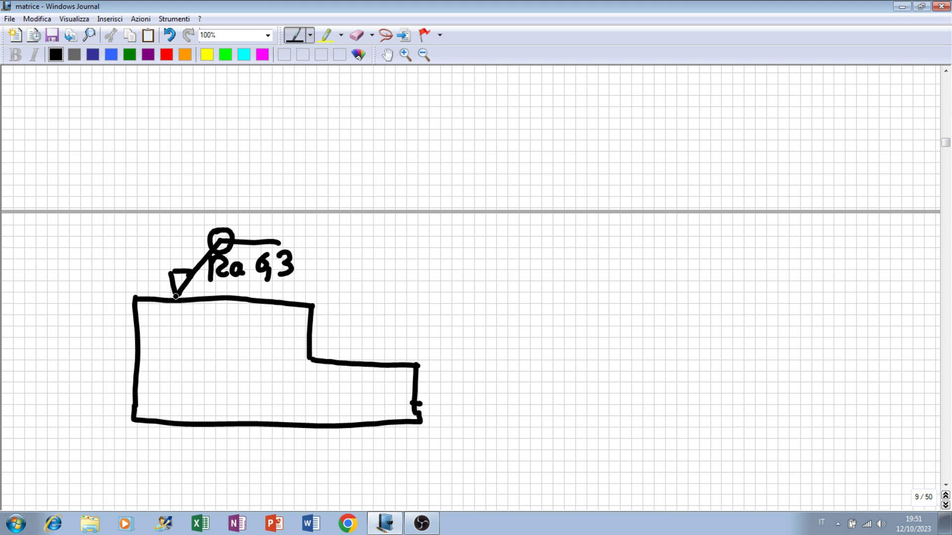
{"action": "left_click_drag", "start_coordinate": [169, 273], "coordinate": [178, 296]}
{"action": "left_click", "coordinate": [945, 485]}
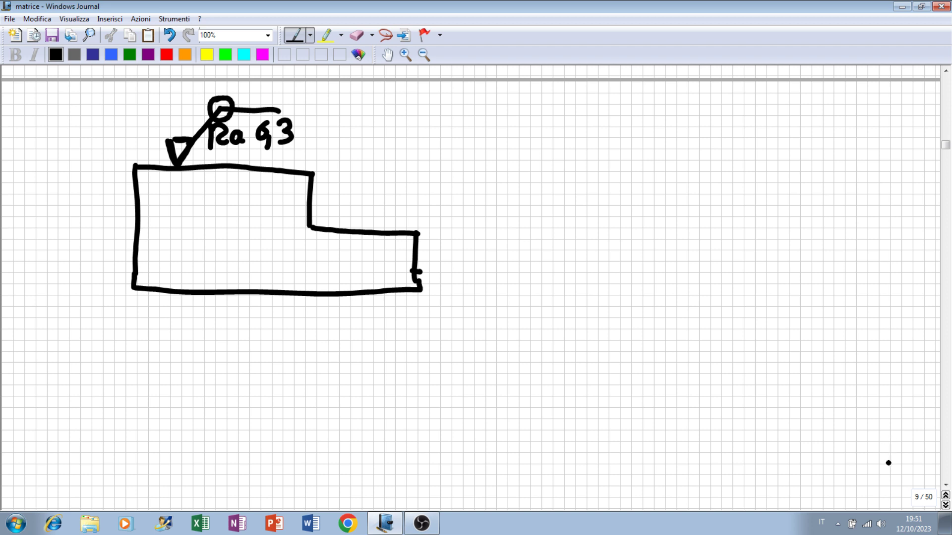
Step: Sketch a wedge with a wavy broken edge and hatch its interior with three strokes
{"action": "scroll", "coordinate": [888, 463], "scroll_direction": "down", "scroll_amount": 3}
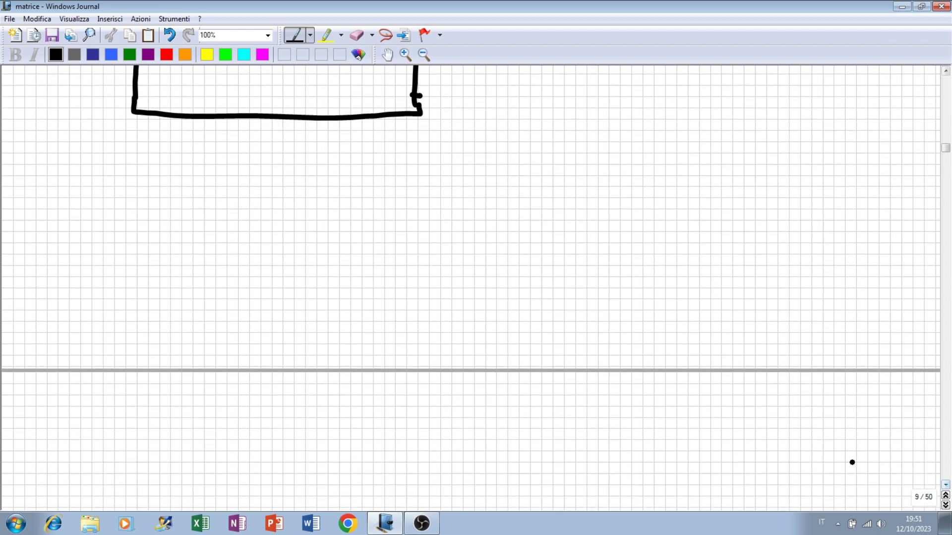
{"action": "mouse_move", "coordinate": [196, 224]}
{"action": "left_mouse_down"}
{"action": "mouse_move", "coordinate": [192, 329]}
{"action": "mouse_move", "coordinate": [199, 223]}
{"action": "mouse_move", "coordinate": [342, 227]}
{"action": "left_mouse_up"}
{"action": "left_click_drag", "start_coordinate": [197, 332], "coordinate": [335, 233]}
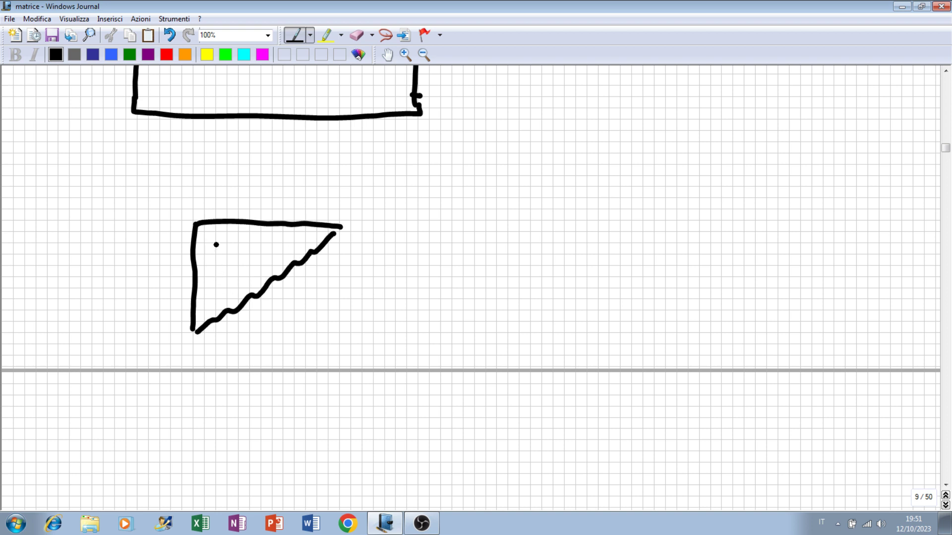
{"action": "left_click_drag", "start_coordinate": [226, 236], "coordinate": [202, 268]}
{"action": "left_click_drag", "start_coordinate": [249, 232], "coordinate": [211, 281]}
{"action": "left_click_drag", "start_coordinate": [275, 239], "coordinate": [235, 291]}
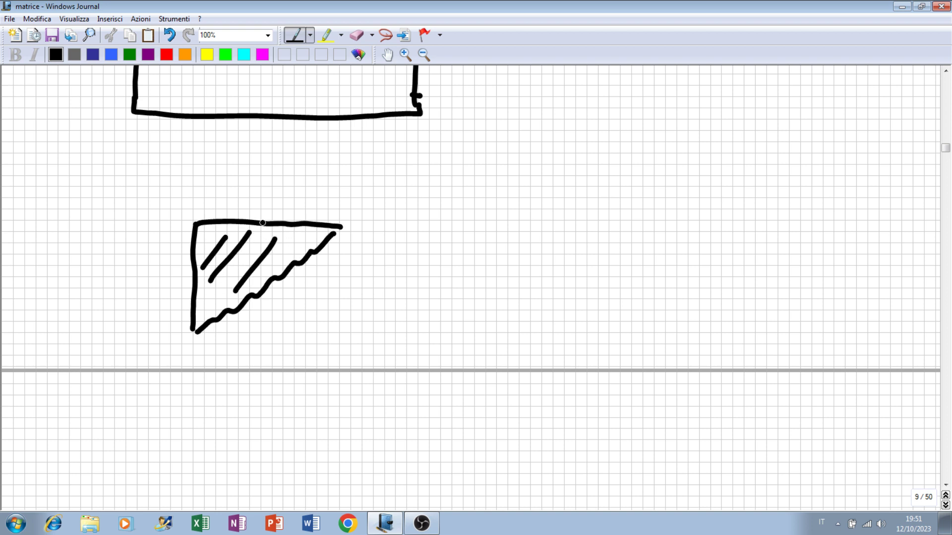
Step: Add roughness symbols to the wedge's top face, marked Y, and its left face, plus a root symbol
{"action": "mouse_move", "coordinate": [255, 198]}
{"action": "left_mouse_down"}
{"action": "mouse_move", "coordinate": [266, 219]}
{"action": "mouse_move", "coordinate": [258, 196]}
{"action": "mouse_move", "coordinate": [299, 187]}
{"action": "mouse_move", "coordinate": [318, 168]}
{"action": "mouse_move", "coordinate": [355, 164]}
{"action": "mouse_move", "coordinate": [328, 207]}
{"action": "left_mouse_up"}
{"action": "left_click", "coordinate": [321, 200]}
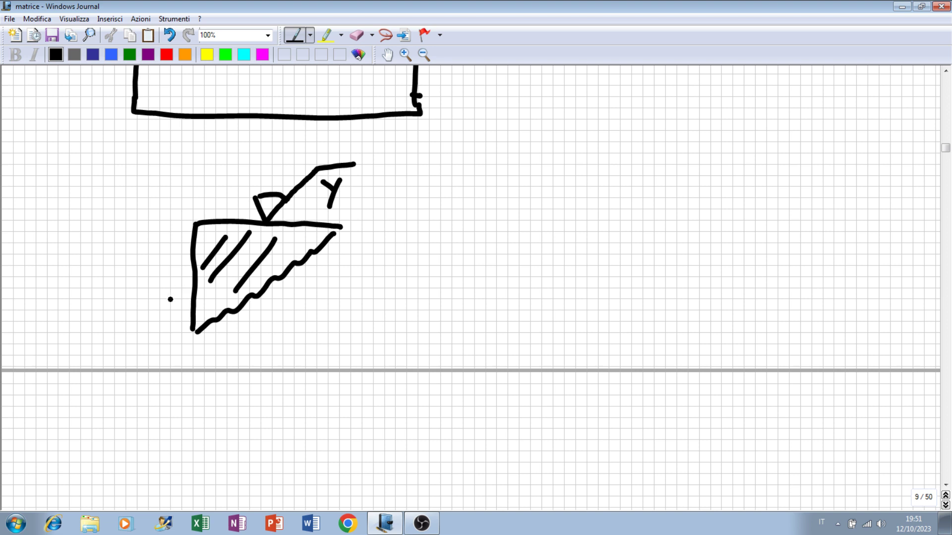
{"action": "mouse_move", "coordinate": [171, 299]}
{"action": "left_mouse_down"}
{"action": "mouse_move", "coordinate": [194, 290]}
{"action": "mouse_move", "coordinate": [174, 275]}
{"action": "mouse_move", "coordinate": [165, 299]}
{"action": "left_mouse_up"}
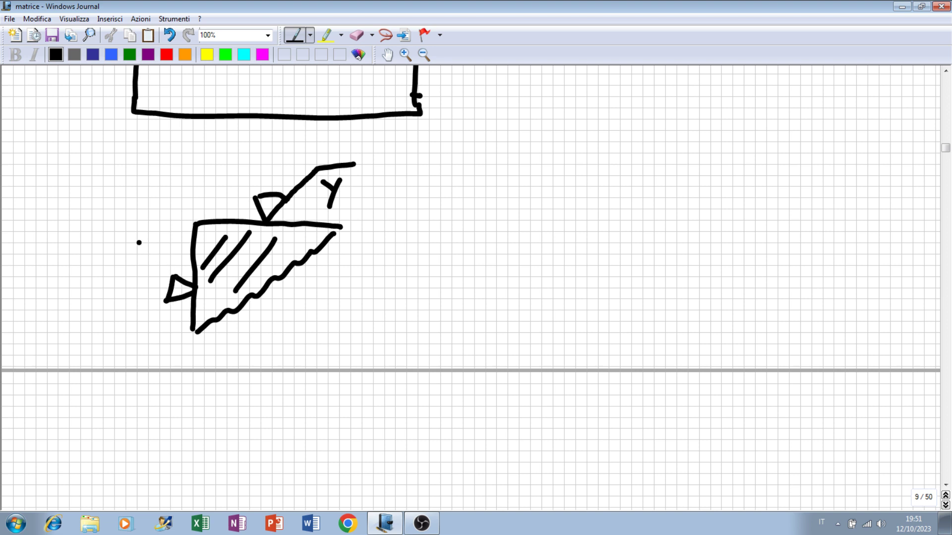
{"action": "left_click_drag", "start_coordinate": [138, 242], "coordinate": [175, 272]}
{"action": "mouse_move", "coordinate": [134, 199]}
{"action": "left_mouse_down"}
{"action": "mouse_move", "coordinate": [135, 236]}
{"action": "mouse_move", "coordinate": [156, 232]}
{"action": "left_mouse_up"}
{"action": "left_click_drag", "start_coordinate": [148, 218], "coordinate": [172, 216]}
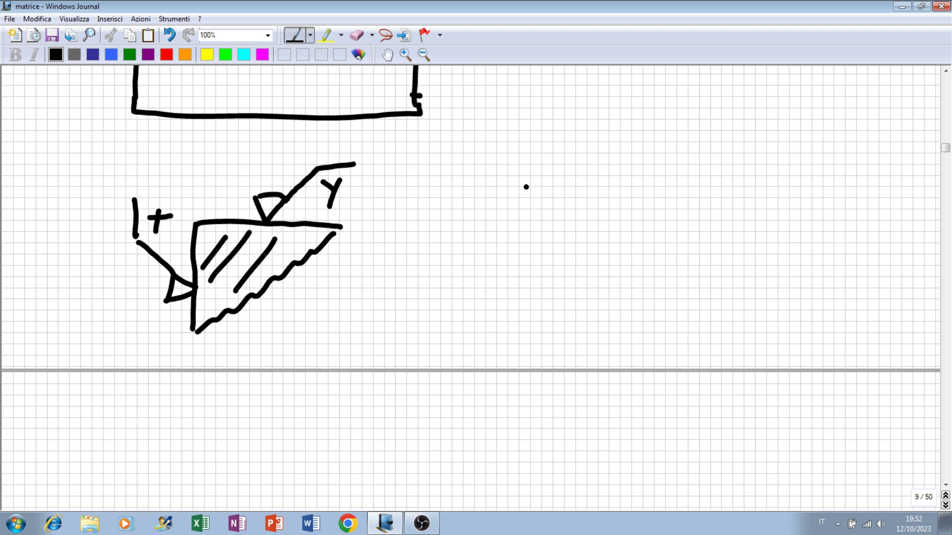
{"action": "mouse_move", "coordinate": [492, 184]}
{"action": "left_mouse_down"}
{"action": "mouse_move", "coordinate": [498, 213]}
{"action": "mouse_move", "coordinate": [570, 134]}
{"action": "left_mouse_up"}
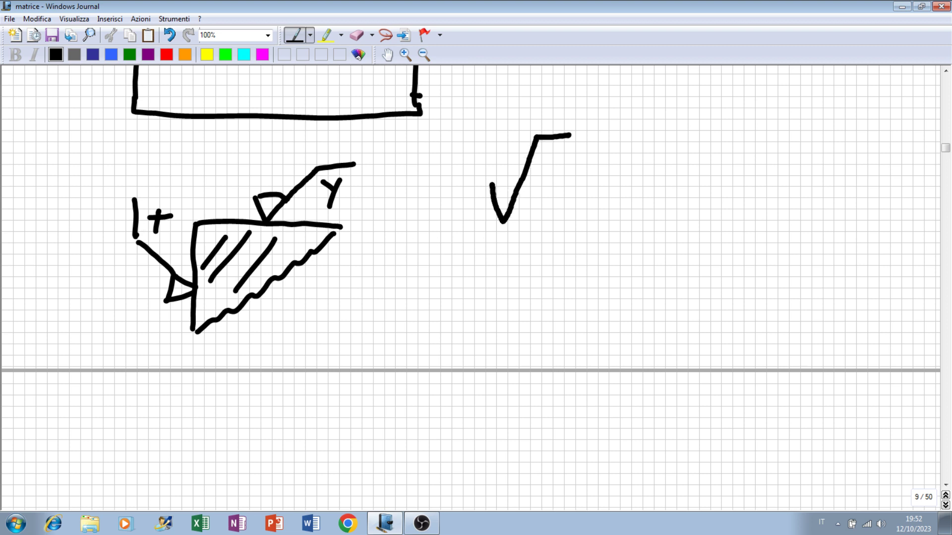
Step: Write that the Y root symbol equals a FRESARE symbol with perpendicular lay and Rz 6,3
{"action": "left_click_drag", "start_coordinate": [497, 183], "coordinate": [519, 184]}
{"action": "left_click_drag", "start_coordinate": [546, 151], "coordinate": [554, 159]}
{"action": "mouse_move", "coordinate": [564, 148]}
{"action": "left_mouse_down"}
{"action": "mouse_move", "coordinate": [551, 172]}
{"action": "mouse_move", "coordinate": [581, 186]}
{"action": "left_mouse_up"}
{"action": "mouse_move", "coordinate": [571, 190]}
{"action": "left_mouse_down"}
{"action": "mouse_move", "coordinate": [632, 193]}
{"action": "mouse_move", "coordinate": [616, 166]}
{"action": "left_mouse_up"}
{"action": "left_click_drag", "start_coordinate": [669, 118], "coordinate": [638, 168]}
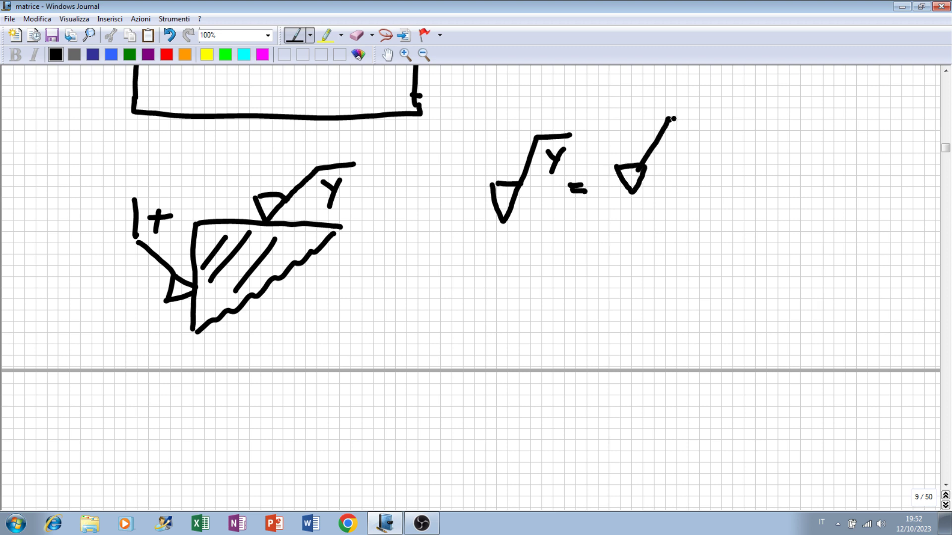
{"action": "left_click_drag", "start_coordinate": [665, 112], "coordinate": [734, 109]}
{"action": "mouse_move", "coordinate": [677, 82]}
{"action": "left_mouse_down"}
{"action": "mouse_move", "coordinate": [677, 103]}
{"action": "mouse_move", "coordinate": [688, 85]}
{"action": "mouse_move", "coordinate": [690, 102]}
{"action": "mouse_move", "coordinate": [766, 92]}
{"action": "left_mouse_up"}
{"action": "left_click", "coordinate": [739, 92]}
{"action": "mouse_move", "coordinate": [777, 74]}
{"action": "left_mouse_down"}
{"action": "mouse_move", "coordinate": [755, 106]}
{"action": "mouse_move", "coordinate": [762, 106]}
{"action": "left_mouse_up"}
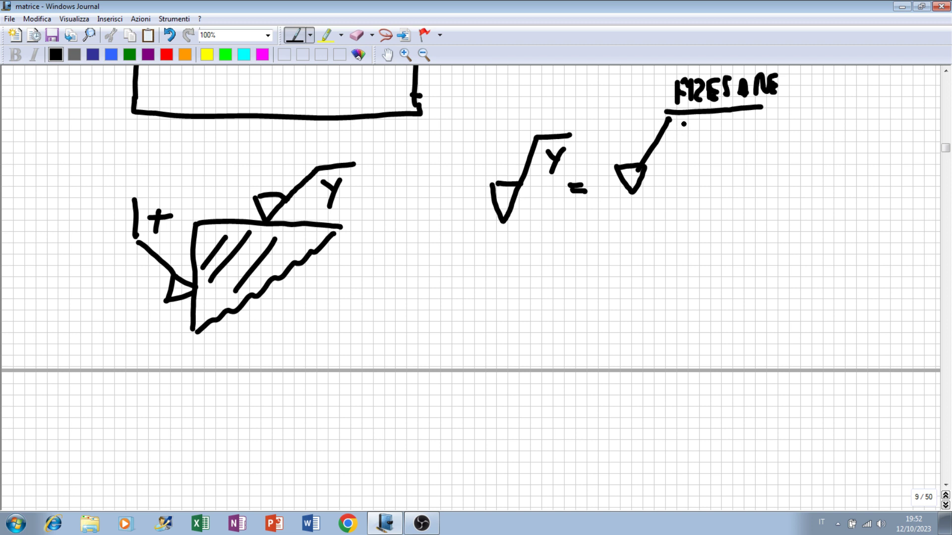
{"action": "left_click_drag", "start_coordinate": [684, 123], "coordinate": [685, 145]}
{"action": "mouse_move", "coordinate": [686, 124]}
{"action": "left_mouse_down"}
{"action": "mouse_move", "coordinate": [712, 146]}
{"action": "mouse_move", "coordinate": [749, 118]}
{"action": "mouse_move", "coordinate": [747, 141]}
{"action": "left_mouse_up"}
{"action": "left_click_drag", "start_coordinate": [752, 142], "coordinate": [750, 151]}
{"action": "left_click_drag", "start_coordinate": [761, 122], "coordinate": [761, 143]}
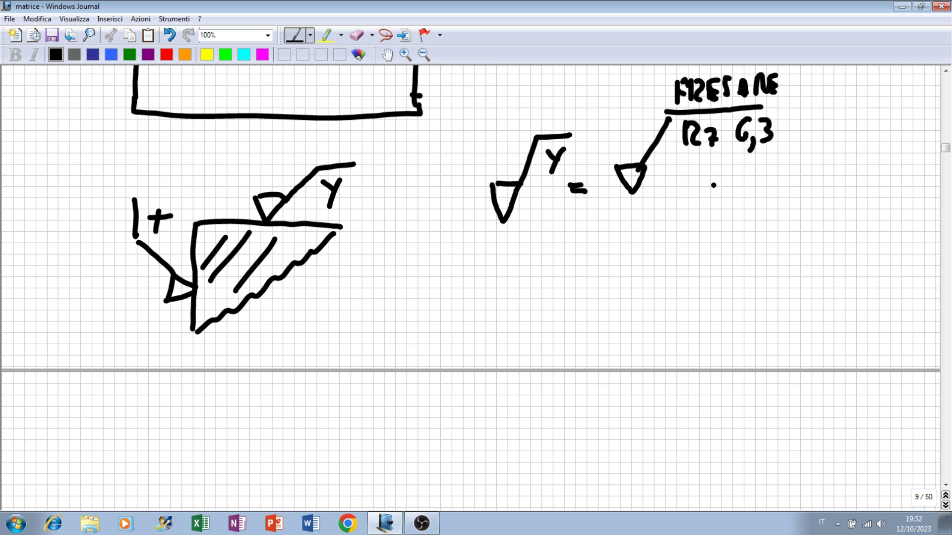
{"action": "mouse_move", "coordinate": [659, 170]}
{"action": "left_mouse_down"}
{"action": "mouse_move", "coordinate": [660, 191]}
{"action": "mouse_move", "coordinate": [674, 190]}
{"action": "left_mouse_up"}
Step: Below it, write that the x root symbol equals a symbol with Ra 1,6
{"action": "mouse_move", "coordinate": [496, 276]}
{"action": "left_mouse_down"}
{"action": "mouse_move", "coordinate": [498, 293]}
{"action": "mouse_move", "coordinate": [523, 280]}
{"action": "mouse_move", "coordinate": [555, 234]}
{"action": "mouse_move", "coordinate": [587, 236]}
{"action": "mouse_move", "coordinate": [575, 268]}
{"action": "left_mouse_up"}
{"action": "mouse_move", "coordinate": [577, 253]}
{"action": "left_mouse_down"}
{"action": "mouse_move", "coordinate": [558, 265]}
{"action": "mouse_move", "coordinate": [598, 281]}
{"action": "left_mouse_up"}
{"action": "mouse_move", "coordinate": [590, 287]}
{"action": "left_mouse_down"}
{"action": "mouse_move", "coordinate": [633, 274]}
{"action": "mouse_move", "coordinate": [635, 289]}
{"action": "mouse_move", "coordinate": [671, 265]}
{"action": "mouse_move", "coordinate": [644, 266]}
{"action": "left_mouse_up"}
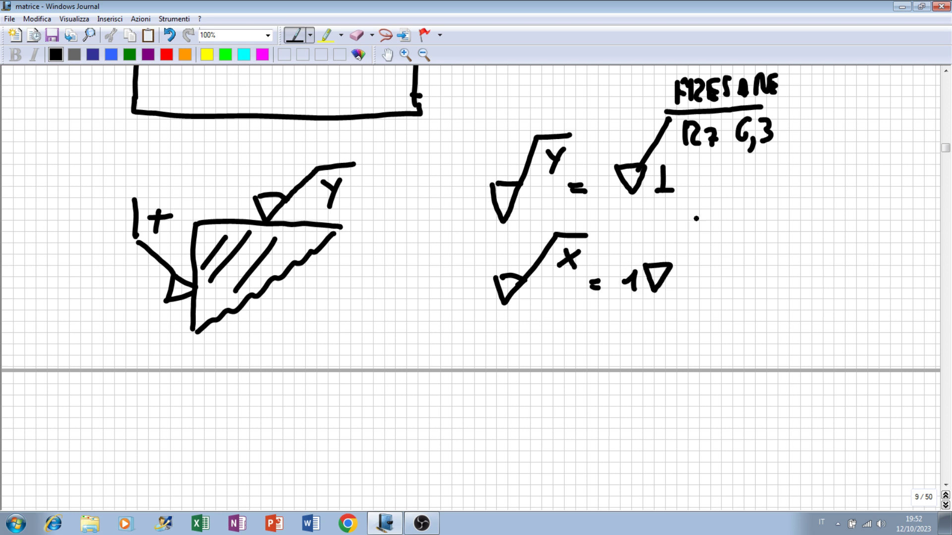
{"action": "left_click_drag", "start_coordinate": [696, 218], "coordinate": [672, 268]}
{"action": "mouse_move", "coordinate": [693, 216]}
{"action": "left_mouse_down"}
{"action": "mouse_move", "coordinate": [731, 217]}
{"action": "mouse_move", "coordinate": [696, 255]}
{"action": "mouse_move", "coordinate": [738, 254]}
{"action": "left_mouse_up"}
{"action": "mouse_move", "coordinate": [745, 254]}
{"action": "left_mouse_down"}
{"action": "mouse_move", "coordinate": [743, 263]}
{"action": "mouse_move", "coordinate": [757, 248]}
{"action": "left_mouse_up"}
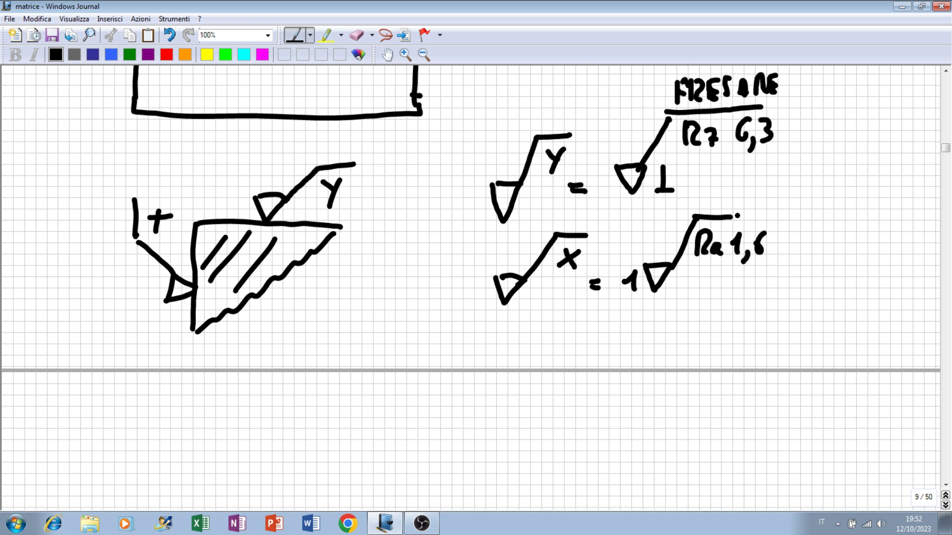
{"action": "left_click_drag", "start_coordinate": [732, 216], "coordinate": [755, 217]}
Step: Ring the wedge's left and Y-marked roughness symbols with red circles, then return to black ink
{"action": "left_click", "coordinate": [166, 55]}
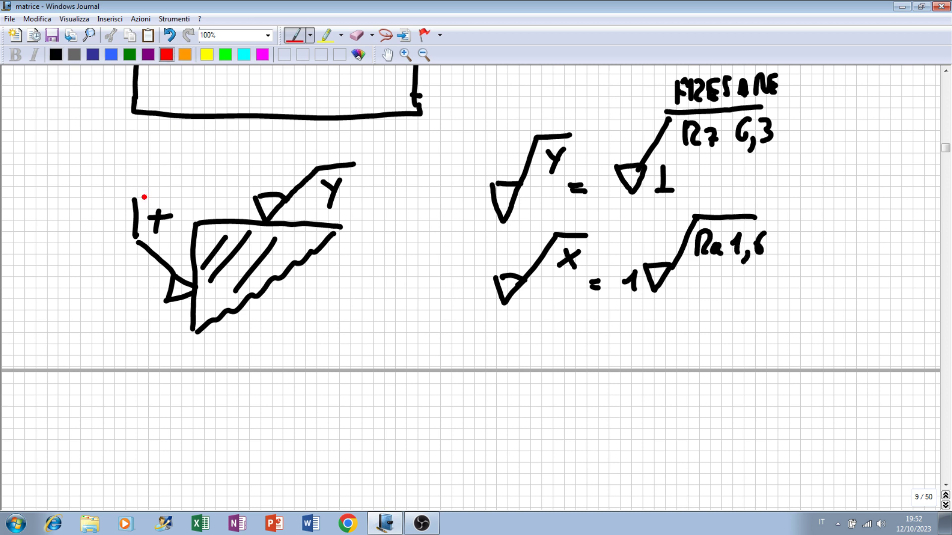
{"action": "mouse_move", "coordinate": [142, 185]}
{"action": "left_mouse_down"}
{"action": "mouse_move", "coordinate": [193, 239]}
{"action": "mouse_move", "coordinate": [147, 184]}
{"action": "left_mouse_up"}
{"action": "mouse_move", "coordinate": [272, 171]}
{"action": "left_mouse_down"}
{"action": "mouse_move", "coordinate": [250, 179]}
{"action": "mouse_move", "coordinate": [370, 191]}
{"action": "mouse_move", "coordinate": [275, 157]}
{"action": "left_mouse_up"}
{"action": "left_click", "coordinate": [259, 163]}
{"action": "key", "text": "ctrl+z"}
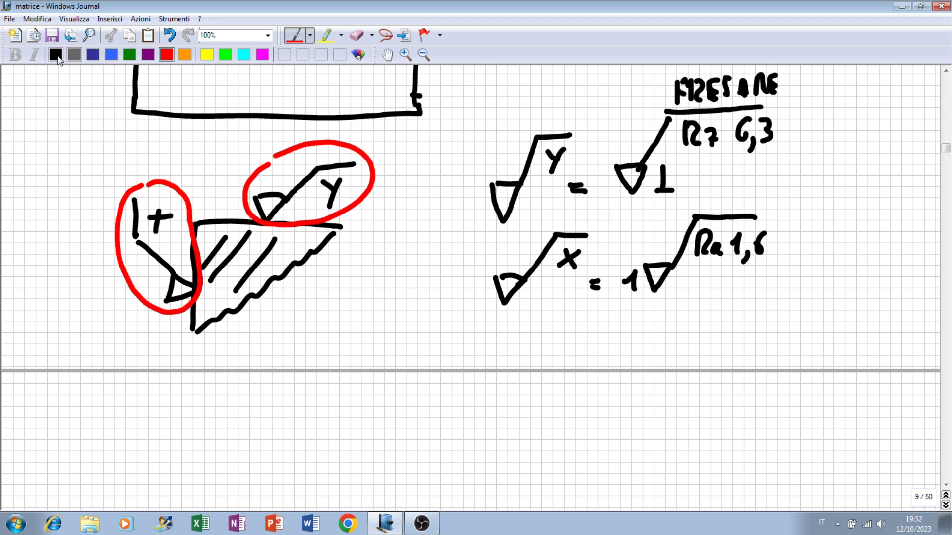
{"action": "left_click", "coordinate": [56, 55]}
{"action": "left_click", "coordinate": [946, 485]}
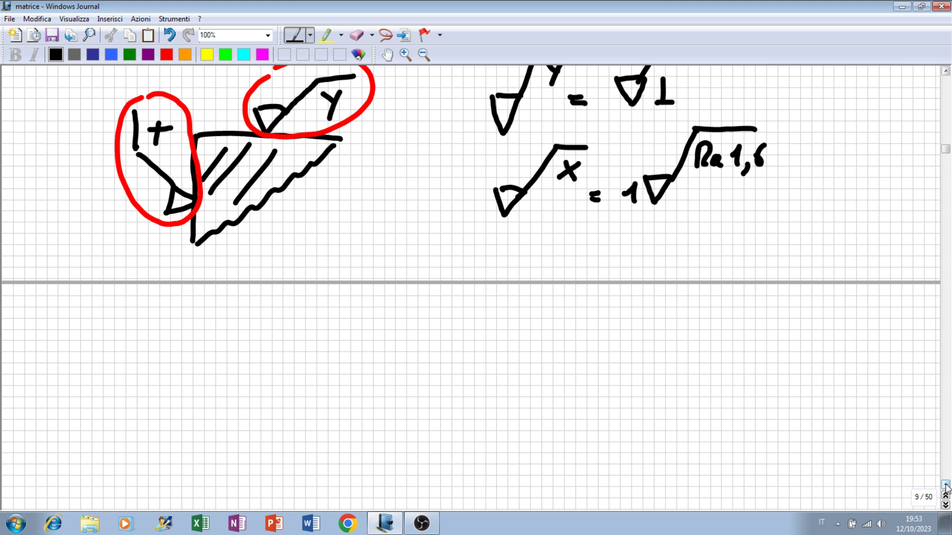
{"action": "left_click", "coordinate": [945, 486]}
Step: Move to page 10 and write the heading 'Ra [um]'
{"action": "left_click", "coordinate": [945, 485]}
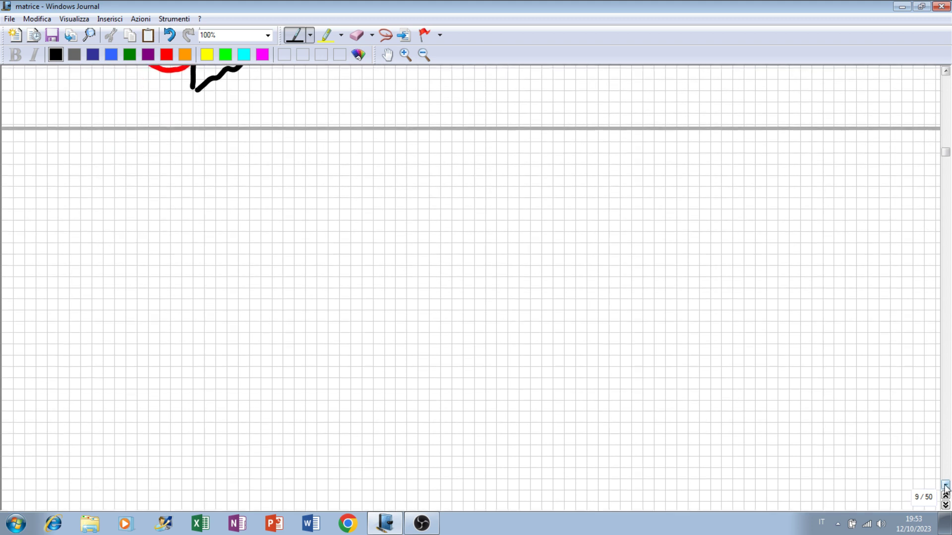
{"action": "left_click", "coordinate": [945, 485]}
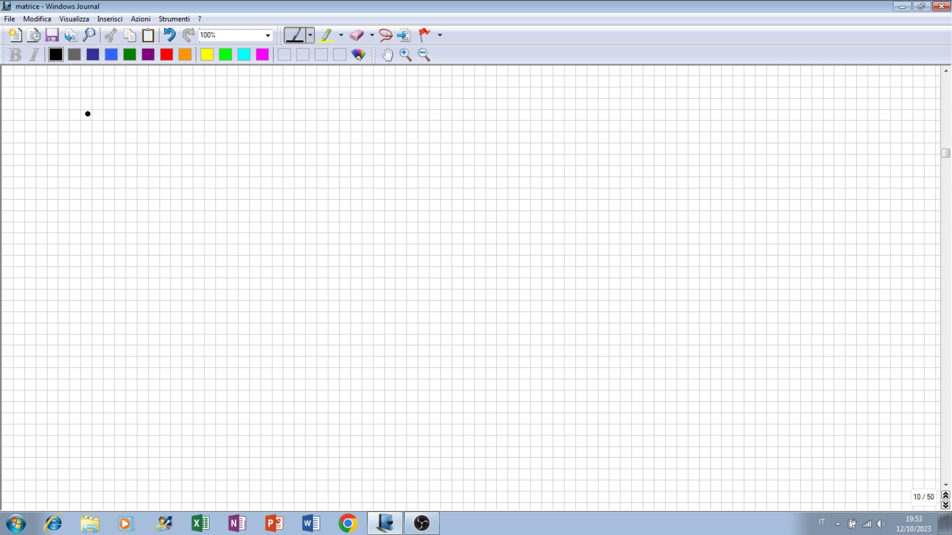
{"action": "mouse_move", "coordinate": [81, 108]}
{"action": "left_mouse_down"}
{"action": "mouse_move", "coordinate": [87, 151]}
{"action": "mouse_move", "coordinate": [127, 151]}
{"action": "left_mouse_up"}
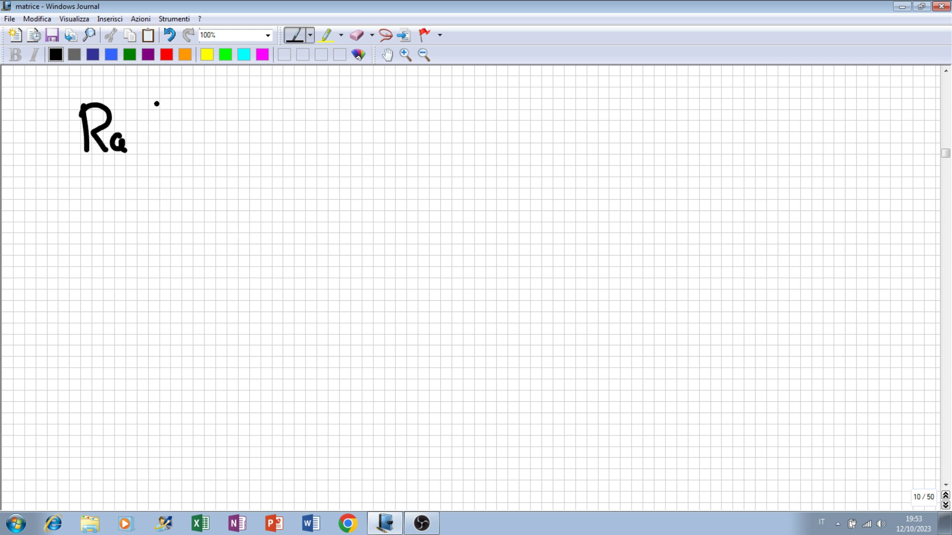
{"action": "mouse_move", "coordinate": [165, 101]}
{"action": "left_mouse_down"}
{"action": "mouse_move", "coordinate": [152, 144]}
{"action": "mouse_move", "coordinate": [168, 155]}
{"action": "left_mouse_up"}
{"action": "mouse_move", "coordinate": [182, 142]}
{"action": "left_mouse_down"}
{"action": "mouse_move", "coordinate": [196, 127]}
{"action": "mouse_move", "coordinate": [247, 142]}
{"action": "left_mouse_up"}
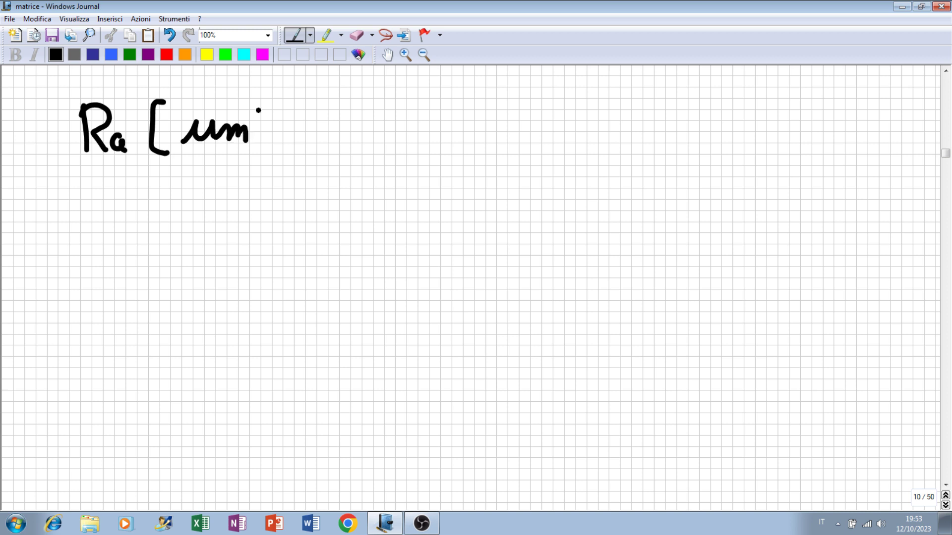
{"action": "left_click_drag", "start_coordinate": [258, 106], "coordinate": [257, 150]}
Step: Write 'COLATA IN SABBIA' with its range 6,3-100
{"action": "mouse_move", "coordinate": [78, 224]}
{"action": "left_mouse_down"}
{"action": "mouse_move", "coordinate": [79, 248]}
{"action": "mouse_move", "coordinate": [97, 248]}
{"action": "mouse_move", "coordinate": [104, 229]}
{"action": "mouse_move", "coordinate": [115, 249]}
{"action": "mouse_move", "coordinate": [129, 250]}
{"action": "left_mouse_up"}
{"action": "mouse_move", "coordinate": [130, 251]}
{"action": "left_mouse_down"}
{"action": "mouse_move", "coordinate": [147, 251]}
{"action": "mouse_move", "coordinate": [146, 240]}
{"action": "mouse_move", "coordinate": [175, 225]}
{"action": "left_mouse_up"}
{"action": "mouse_move", "coordinate": [164, 227]}
{"action": "left_mouse_down"}
{"action": "mouse_move", "coordinate": [165, 251]}
{"action": "mouse_move", "coordinate": [188, 237]}
{"action": "mouse_move", "coordinate": [195, 251]}
{"action": "left_mouse_up"}
{"action": "left_click_drag", "start_coordinate": [178, 242], "coordinate": [245, 255]}
{"action": "left_click_drag", "start_coordinate": [247, 229], "coordinate": [343, 254]}
{"action": "left_click_drag", "start_coordinate": [330, 243], "coordinate": [349, 255]}
{"action": "mouse_move", "coordinate": [349, 226]}
{"action": "left_mouse_down"}
{"action": "mouse_move", "coordinate": [354, 255]}
{"action": "mouse_move", "coordinate": [391, 246]}
{"action": "mouse_move", "coordinate": [398, 254]}
{"action": "mouse_move", "coordinate": [414, 241]}
{"action": "mouse_move", "coordinate": [417, 256]}
{"action": "left_mouse_up"}
{"action": "left_click", "coordinate": [394, 223]}
{"action": "left_click_drag", "start_coordinate": [402, 244], "coordinate": [414, 243]}
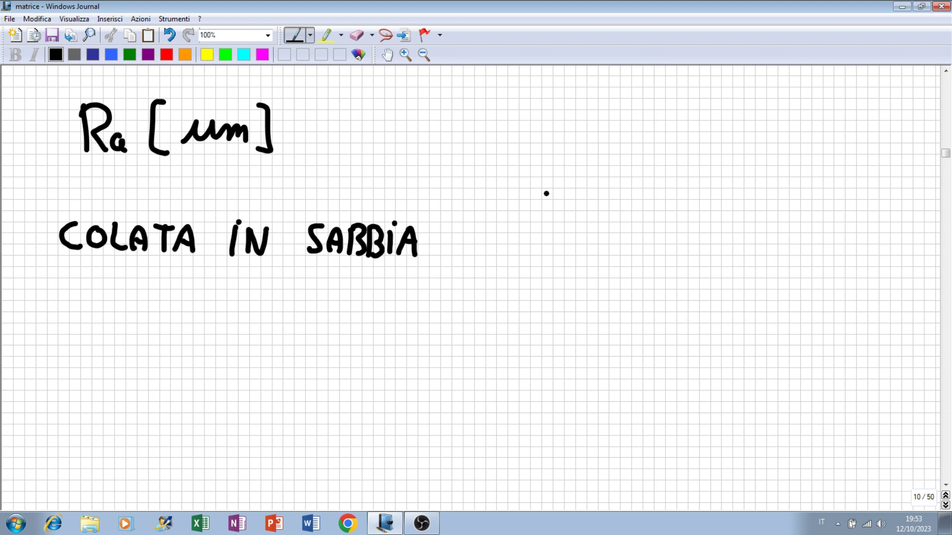
{"action": "mouse_move", "coordinate": [511, 227]}
{"action": "left_mouse_down"}
{"action": "mouse_move", "coordinate": [502, 244]}
{"action": "mouse_move", "coordinate": [519, 263]}
{"action": "mouse_move", "coordinate": [579, 242]}
{"action": "mouse_move", "coordinate": [601, 258]}
{"action": "mouse_move", "coordinate": [640, 230]}
{"action": "mouse_move", "coordinate": [627, 238]}
{"action": "left_mouse_up"}
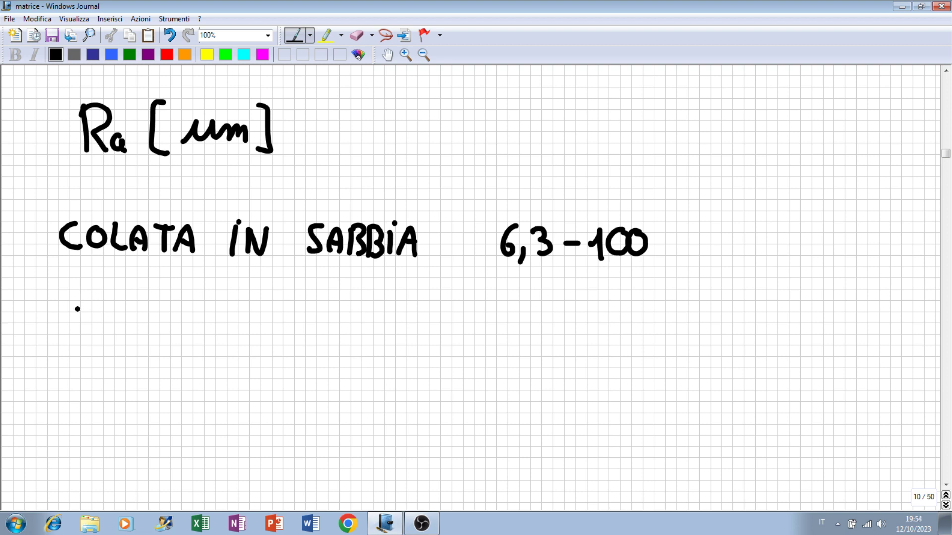
Step: Write 'COLATA IN CONCHIGLIA' on the next line
{"action": "mouse_move", "coordinate": [79, 305]}
{"action": "left_mouse_down"}
{"action": "mouse_move", "coordinate": [83, 333]}
{"action": "mouse_move", "coordinate": [94, 313]}
{"action": "mouse_move", "coordinate": [116, 331]}
{"action": "left_mouse_up"}
{"action": "mouse_move", "coordinate": [113, 331]}
{"action": "left_mouse_down"}
{"action": "mouse_move", "coordinate": [125, 311]}
{"action": "mouse_move", "coordinate": [119, 331]}
{"action": "left_mouse_up"}
{"action": "mouse_move", "coordinate": [123, 310]}
{"action": "left_mouse_down"}
{"action": "mouse_move", "coordinate": [156, 333]}
{"action": "mouse_move", "coordinate": [151, 324]}
{"action": "mouse_move", "coordinate": [240, 331]}
{"action": "mouse_move", "coordinate": [242, 307]}
{"action": "mouse_move", "coordinate": [295, 328]}
{"action": "mouse_move", "coordinate": [305, 315]}
{"action": "left_mouse_up"}
{"action": "left_click", "coordinate": [204, 310]}
{"action": "left_click", "coordinate": [207, 302]}
{"action": "left_click", "coordinate": [226, 317]}
{"action": "left_click_drag", "start_coordinate": [313, 329], "coordinate": [351, 331]}
{"action": "mouse_move", "coordinate": [353, 320]}
{"action": "left_mouse_down"}
{"action": "mouse_move", "coordinate": [368, 317]}
{"action": "mouse_move", "coordinate": [365, 333]}
{"action": "left_mouse_up"}
{"action": "left_click", "coordinate": [383, 304]}
{"action": "left_click", "coordinate": [391, 305]}
{"action": "mouse_move", "coordinate": [377, 313]}
{"action": "left_mouse_down"}
{"action": "mouse_move", "coordinate": [377, 334]}
{"action": "mouse_move", "coordinate": [403, 325]}
{"action": "mouse_move", "coordinate": [423, 333]}
{"action": "left_mouse_up"}
{"action": "left_click", "coordinate": [432, 308]}
{"action": "mouse_move", "coordinate": [430, 317]}
{"action": "left_mouse_down"}
{"action": "mouse_move", "coordinate": [430, 333]}
{"action": "mouse_move", "coordinate": [459, 336]}
{"action": "mouse_move", "coordinate": [455, 324]}
{"action": "left_mouse_up"}
Step: Add colons after SABBIA and CONCHIGLIA and write the shell casting range 0,8-50
{"action": "left_click", "coordinate": [467, 250]}
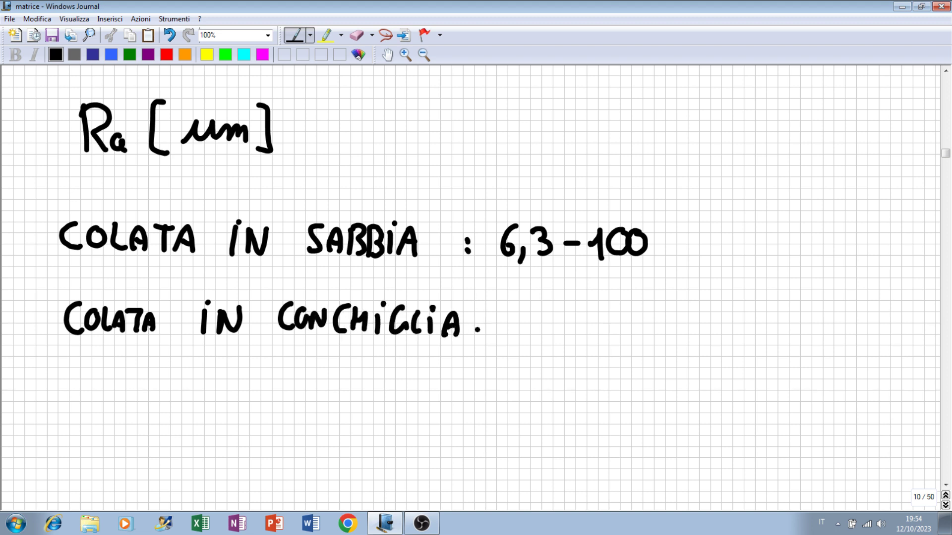
{"action": "left_click", "coordinate": [479, 323]}
{"action": "left_click", "coordinate": [479, 333]}
{"action": "left_click_drag", "start_coordinate": [520, 316], "coordinate": [530, 355]}
{"action": "mouse_move", "coordinate": [555, 311]}
{"action": "left_mouse_down"}
{"action": "mouse_move", "coordinate": [553, 327]}
{"action": "mouse_move", "coordinate": [574, 331]}
{"action": "left_mouse_up"}
{"action": "mouse_move", "coordinate": [602, 314]}
{"action": "left_mouse_down"}
{"action": "mouse_move", "coordinate": [601, 337]}
{"action": "mouse_move", "coordinate": [588, 340]}
{"action": "left_mouse_up"}
{"action": "mouse_move", "coordinate": [618, 315]}
{"action": "left_mouse_down"}
{"action": "mouse_move", "coordinate": [608, 335]}
{"action": "mouse_move", "coordinate": [621, 316]}
{"action": "left_mouse_up"}
Step: Write 'PRESSOFUSIONE: 0,4-25' on a new line
{"action": "scroll", "coordinate": [946, 489], "scroll_direction": "down", "scroll_amount": 1}
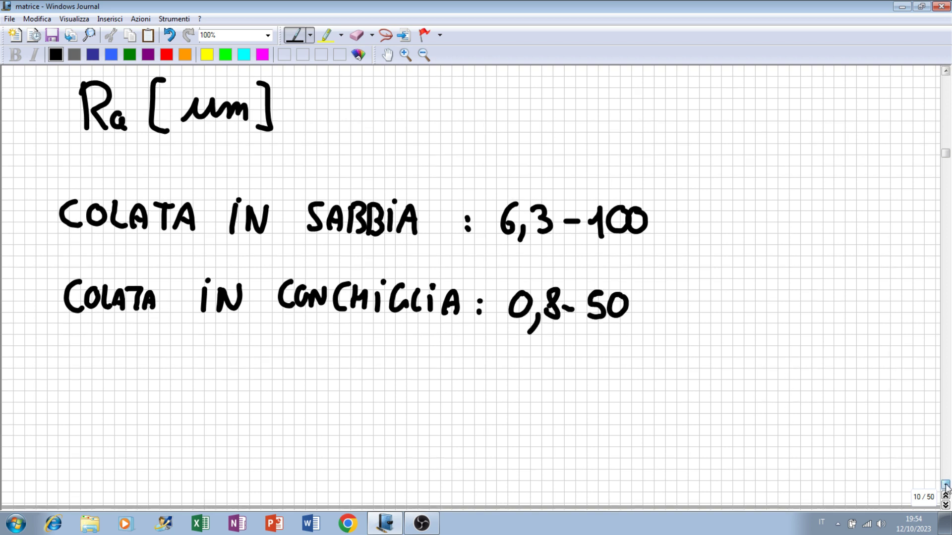
{"action": "scroll", "coordinate": [945, 475], "scroll_direction": "down", "scroll_amount": 2}
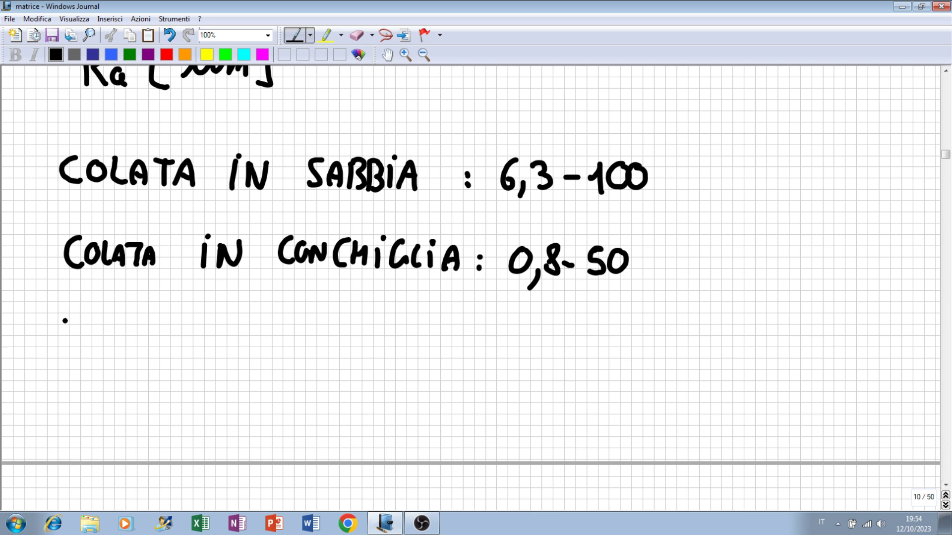
{"action": "left_click_drag", "start_coordinate": [62, 318], "coordinate": [60, 349]}
{"action": "mouse_move", "coordinate": [61, 315]}
{"action": "left_mouse_down"}
{"action": "mouse_move", "coordinate": [84, 347]}
{"action": "mouse_move", "coordinate": [101, 345]}
{"action": "left_mouse_up"}
{"action": "mouse_move", "coordinate": [104, 322]}
{"action": "left_mouse_down"}
{"action": "mouse_move", "coordinate": [105, 346]}
{"action": "mouse_move", "coordinate": [114, 336]}
{"action": "mouse_move", "coordinate": [120, 348]}
{"action": "left_mouse_up"}
{"action": "mouse_move", "coordinate": [142, 319]}
{"action": "left_mouse_down"}
{"action": "mouse_move", "coordinate": [127, 341]}
{"action": "mouse_move", "coordinate": [165, 326]}
{"action": "mouse_move", "coordinate": [180, 342]}
{"action": "mouse_move", "coordinate": [194, 320]}
{"action": "mouse_move", "coordinate": [192, 334]}
{"action": "mouse_move", "coordinate": [219, 329]}
{"action": "left_mouse_up"}
{"action": "mouse_move", "coordinate": [229, 324]}
{"action": "left_mouse_down"}
{"action": "mouse_move", "coordinate": [221, 347]}
{"action": "mouse_move", "coordinate": [279, 329]}
{"action": "mouse_move", "coordinate": [288, 348]}
{"action": "left_mouse_up"}
{"action": "left_click", "coordinate": [238, 321]}
{"action": "left_click_drag", "start_coordinate": [289, 326], "coordinate": [304, 348]}
{"action": "left_click", "coordinate": [321, 341]}
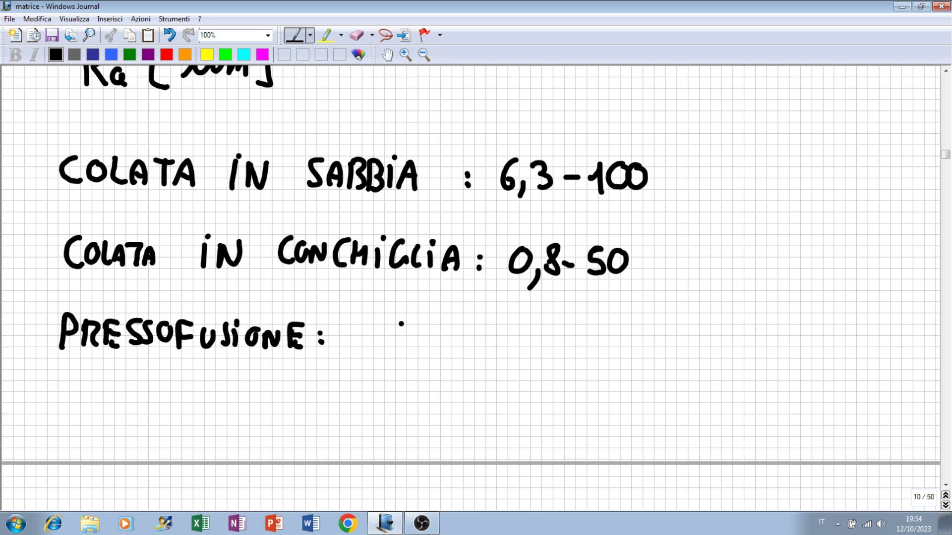
{"action": "left_click_drag", "start_coordinate": [378, 326], "coordinate": [392, 362]}
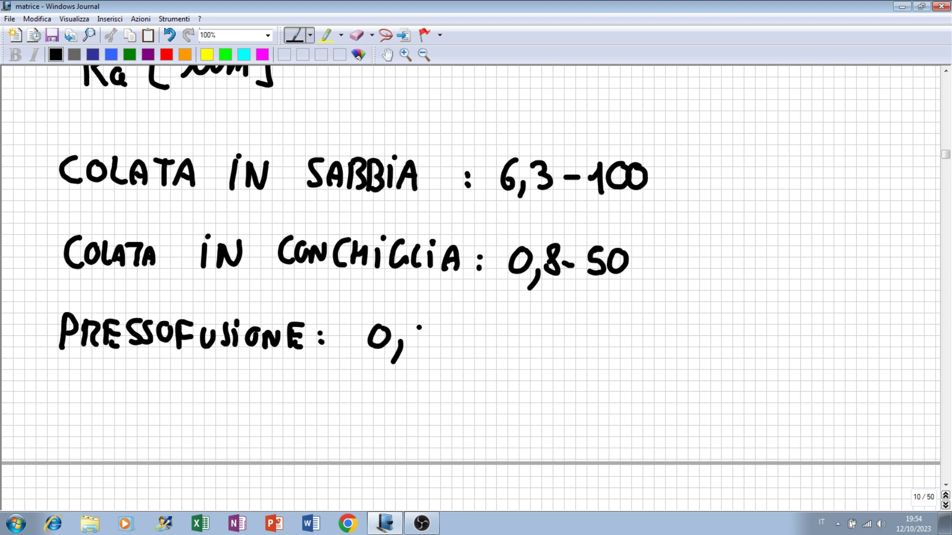
{"action": "mouse_move", "coordinate": [420, 323]}
{"action": "left_mouse_down"}
{"action": "mouse_move", "coordinate": [421, 351]}
{"action": "mouse_move", "coordinate": [451, 339]}
{"action": "mouse_move", "coordinate": [486, 347]}
{"action": "left_mouse_up"}
{"action": "left_click_drag", "start_coordinate": [506, 325], "coordinate": [490, 345]}
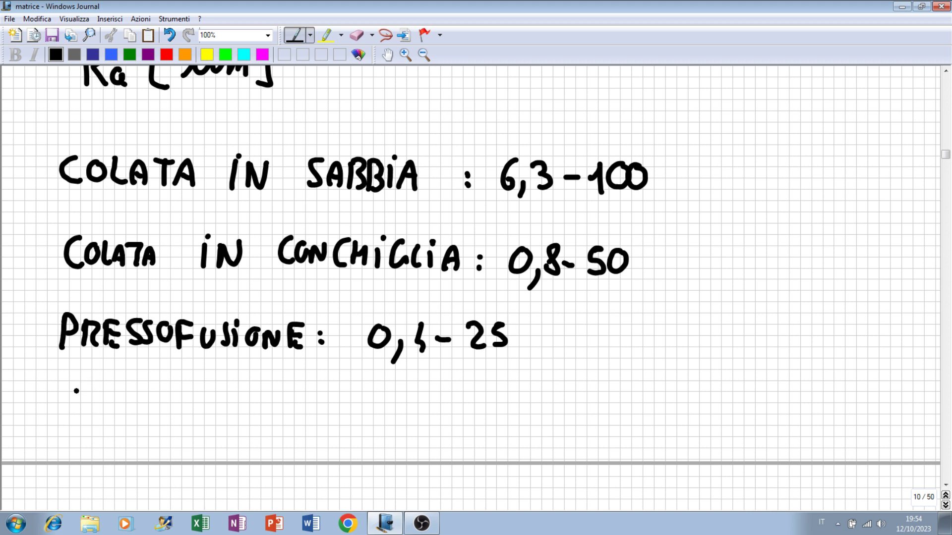
Step: Write 'MICROFUSIONE' with the range 0,5-6,3 on the following line
{"action": "mouse_move", "coordinate": [65, 390]}
{"action": "left_mouse_down"}
{"action": "mouse_move", "coordinate": [65, 415]}
{"action": "mouse_move", "coordinate": [93, 416]}
{"action": "left_mouse_up"}
{"action": "mouse_move", "coordinate": [102, 397]}
{"action": "left_mouse_down"}
{"action": "mouse_move", "coordinate": [102, 416]}
{"action": "mouse_move", "coordinate": [123, 415]}
{"action": "mouse_move", "coordinate": [145, 397]}
{"action": "mouse_move", "coordinate": [139, 414]}
{"action": "left_mouse_up"}
{"action": "left_click", "coordinate": [103, 389]}
{"action": "mouse_move", "coordinate": [159, 396]}
{"action": "left_mouse_down"}
{"action": "mouse_move", "coordinate": [170, 414]}
{"action": "mouse_move", "coordinate": [188, 391]}
{"action": "mouse_move", "coordinate": [201, 413]}
{"action": "left_mouse_up"}
{"action": "mouse_move", "coordinate": [208, 394]}
{"action": "left_mouse_down"}
{"action": "mouse_move", "coordinate": [216, 399]}
{"action": "mouse_move", "coordinate": [209, 415]}
{"action": "left_mouse_up"}
{"action": "mouse_move", "coordinate": [226, 399]}
{"action": "left_mouse_down"}
{"action": "mouse_move", "coordinate": [226, 415]}
{"action": "mouse_move", "coordinate": [244, 398]}
{"action": "mouse_move", "coordinate": [286, 394]}
{"action": "mouse_move", "coordinate": [288, 405]}
{"action": "left_mouse_up"}
{"action": "left_click", "coordinate": [227, 392]}
{"action": "left_click_drag", "start_coordinate": [279, 416], "coordinate": [290, 416]}
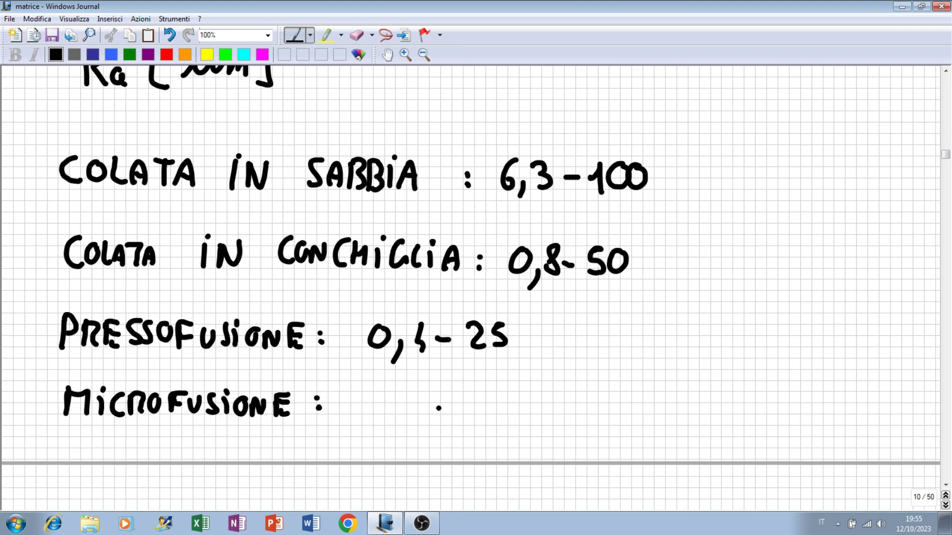
{"action": "left_click_drag", "start_coordinate": [376, 391], "coordinate": [375, 391]}
{"action": "left_click_drag", "start_coordinate": [392, 404], "coordinate": [385, 424]}
{"action": "mouse_move", "coordinate": [416, 389]}
{"action": "left_mouse_down"}
{"action": "mouse_move", "coordinate": [409, 421]}
{"action": "mouse_move", "coordinate": [463, 404]}
{"action": "left_mouse_up"}
{"action": "mouse_move", "coordinate": [477, 404]}
{"action": "left_mouse_down"}
{"action": "mouse_move", "coordinate": [477, 422]}
{"action": "mouse_move", "coordinate": [497, 411]}
{"action": "left_mouse_up"}
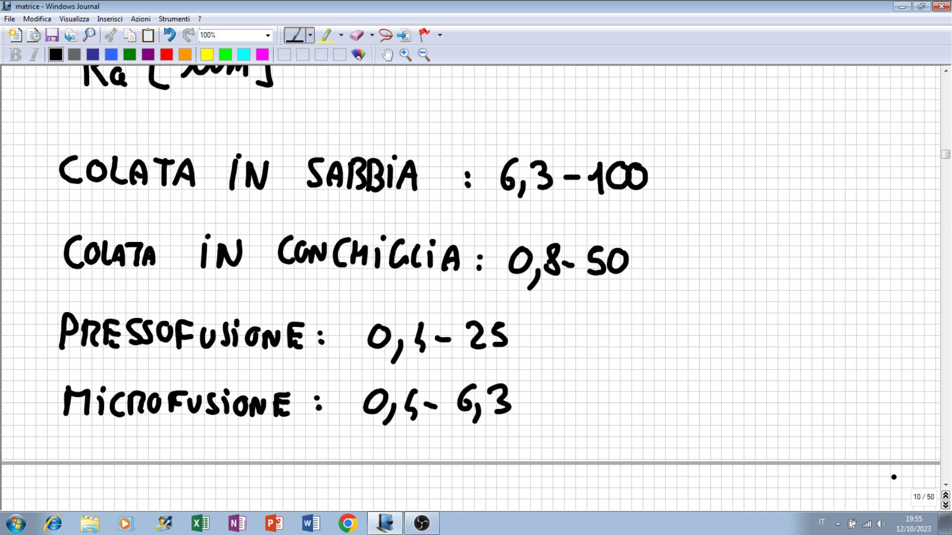
{"action": "left_click", "coordinate": [946, 485]}
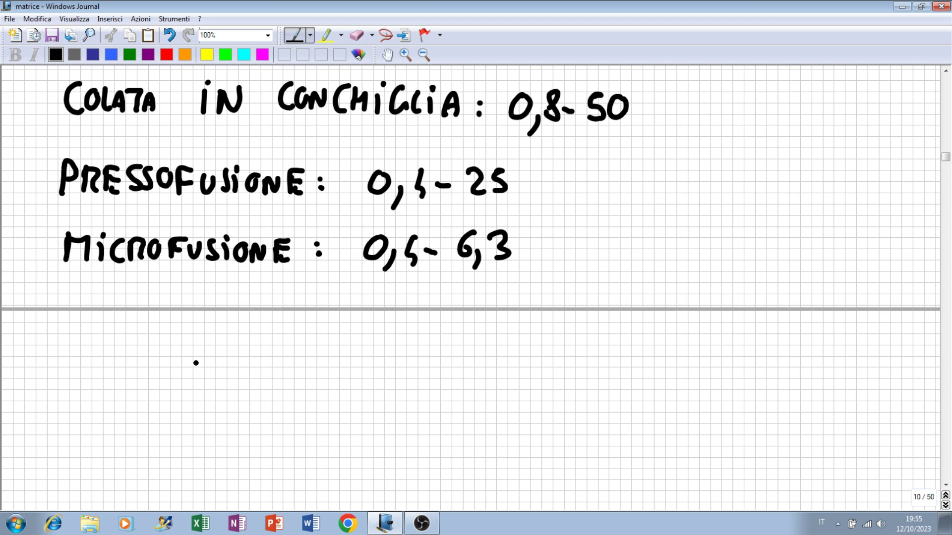
Step: Handwrite the label 'STAMPAGGIO A CALDO:' at the top of the new page
{"action": "mouse_move", "coordinate": [89, 342]}
{"action": "left_mouse_down"}
{"action": "mouse_move", "coordinate": [69, 368]}
{"action": "mouse_move", "coordinate": [111, 343]}
{"action": "mouse_move", "coordinate": [102, 368]}
{"action": "left_mouse_up"}
{"action": "left_click_drag", "start_coordinate": [111, 369], "coordinate": [149, 368]}
{"action": "mouse_move", "coordinate": [154, 349]}
{"action": "left_mouse_down"}
{"action": "mouse_move", "coordinate": [155, 370]}
{"action": "mouse_move", "coordinate": [157, 360]}
{"action": "left_mouse_up"}
{"action": "left_click_drag", "start_coordinate": [166, 369], "coordinate": [222, 370]}
{"action": "left_click", "coordinate": [193, 350]}
{"action": "mouse_move", "coordinate": [228, 354]}
{"action": "left_mouse_down"}
{"action": "mouse_move", "coordinate": [228, 371]}
{"action": "mouse_move", "coordinate": [244, 353]}
{"action": "mouse_move", "coordinate": [296, 375]}
{"action": "left_mouse_up"}
{"action": "left_click", "coordinate": [228, 347]}
{"action": "left_click_drag", "start_coordinate": [342, 352], "coordinate": [341, 375]}
{"action": "mouse_move", "coordinate": [345, 375]}
{"action": "left_mouse_down"}
{"action": "mouse_move", "coordinate": [353, 353]}
{"action": "mouse_move", "coordinate": [360, 375]}
{"action": "left_mouse_up"}
{"action": "mouse_move", "coordinate": [370, 353]}
{"action": "left_mouse_down"}
{"action": "mouse_move", "coordinate": [389, 376]}
{"action": "mouse_move", "coordinate": [406, 357]}
{"action": "left_mouse_up"}
{"action": "left_click_drag", "start_coordinate": [429, 358], "coordinate": [435, 360]}
{"action": "left_click", "coordinate": [434, 372]}
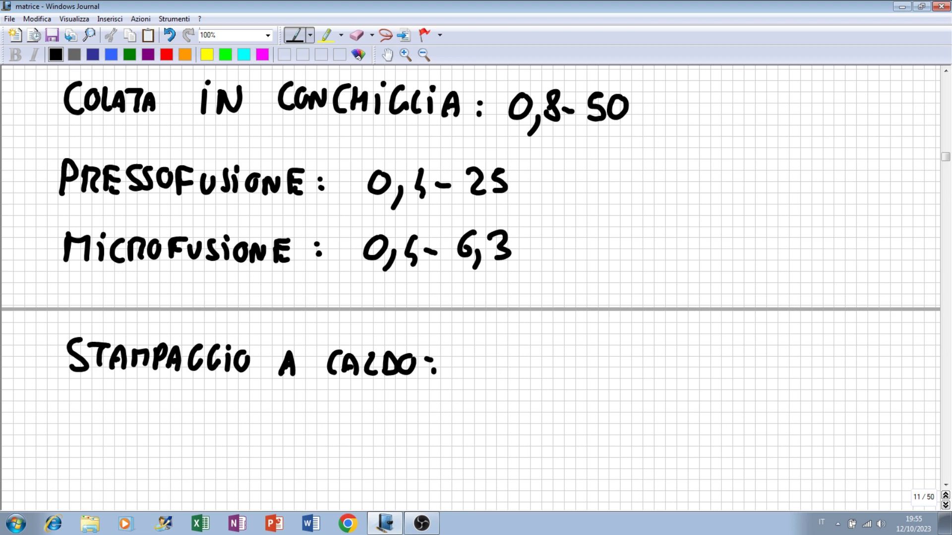
Step: Write the hot forging range 1,6-25 after the label
{"action": "left_click_drag", "start_coordinate": [490, 369], "coordinate": [509, 373]}
{"action": "left_click_drag", "start_coordinate": [515, 375], "coordinate": [513, 385]}
{"action": "mouse_move", "coordinate": [539, 352]}
{"action": "left_mouse_down"}
{"action": "mouse_move", "coordinate": [530, 371]}
{"action": "mouse_move", "coordinate": [565, 367]}
{"action": "left_mouse_up"}
{"action": "left_click_drag", "start_coordinate": [582, 353], "coordinate": [602, 370]}
{"action": "left_click_drag", "start_coordinate": [623, 347], "coordinate": [607, 370]}
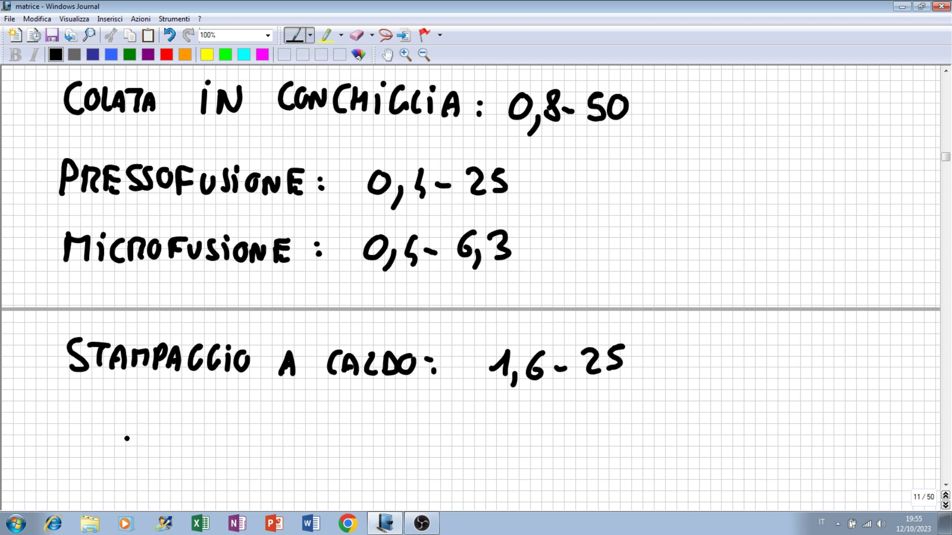
Step: Write 'LAMINAZIONE A CALDO: 6,3-50' on the next line
{"action": "mouse_move", "coordinate": [74, 408]}
{"action": "left_mouse_down"}
{"action": "mouse_move", "coordinate": [92, 433]}
{"action": "mouse_move", "coordinate": [122, 430]}
{"action": "left_mouse_up"}
{"action": "mouse_move", "coordinate": [132, 415]}
{"action": "left_mouse_down"}
{"action": "mouse_move", "coordinate": [134, 432]}
{"action": "mouse_move", "coordinate": [168, 434]}
{"action": "mouse_move", "coordinate": [177, 421]}
{"action": "mouse_move", "coordinate": [190, 435]}
{"action": "left_mouse_up"}
{"action": "left_click", "coordinate": [130, 408]}
{"action": "mouse_move", "coordinate": [201, 417]}
{"action": "left_mouse_down"}
{"action": "mouse_move", "coordinate": [203, 434]}
{"action": "mouse_move", "coordinate": [229, 419]}
{"action": "left_mouse_up"}
{"action": "left_click", "coordinate": [201, 411]}
{"action": "mouse_move", "coordinate": [234, 434]}
{"action": "left_mouse_down"}
{"action": "mouse_move", "coordinate": [248, 416]}
{"action": "mouse_move", "coordinate": [266, 435]}
{"action": "mouse_move", "coordinate": [263, 425]}
{"action": "mouse_move", "coordinate": [318, 434]}
{"action": "left_mouse_up"}
{"action": "mouse_move", "coordinate": [375, 411]}
{"action": "left_mouse_down"}
{"action": "mouse_move", "coordinate": [367, 430]}
{"action": "mouse_move", "coordinate": [413, 430]}
{"action": "left_mouse_up"}
{"action": "mouse_move", "coordinate": [415, 412]}
{"action": "left_mouse_down"}
{"action": "mouse_move", "coordinate": [417, 431]}
{"action": "mouse_move", "coordinate": [426, 429]}
{"action": "left_mouse_up"}
{"action": "left_click_drag", "start_coordinate": [438, 415], "coordinate": [438, 426]}
{"action": "left_click", "coordinate": [460, 415]}
{"action": "left_click", "coordinate": [460, 424]}
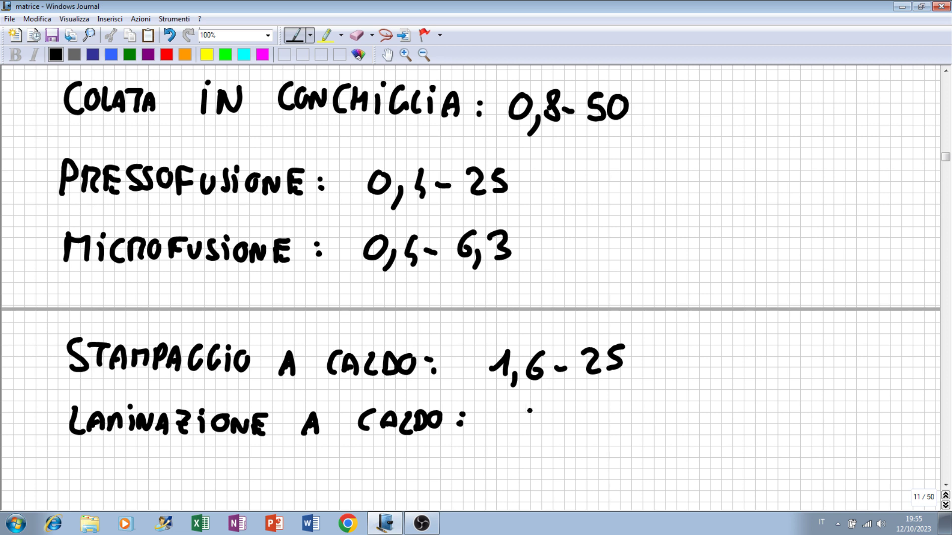
{"action": "mouse_move", "coordinate": [519, 405]}
{"action": "left_mouse_down"}
{"action": "mouse_move", "coordinate": [503, 421]}
{"action": "mouse_move", "coordinate": [513, 445]}
{"action": "mouse_move", "coordinate": [548, 425]}
{"action": "mouse_move", "coordinate": [530, 435]}
{"action": "left_mouse_up"}
{"action": "mouse_move", "coordinate": [555, 426]}
{"action": "left_mouse_down"}
{"action": "mouse_move", "coordinate": [592, 432]}
{"action": "mouse_move", "coordinate": [623, 412]}
{"action": "left_mouse_up"}
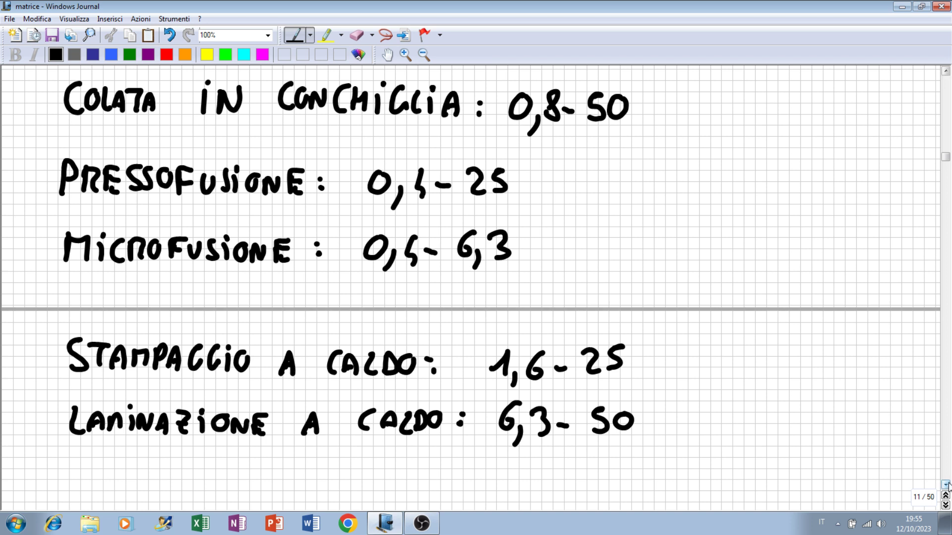
Step: Write 'FREDDO:' with ditto marks under LAMINAZIONE, undoing a stray ink dot
{"action": "scroll", "coordinate": [927, 480], "scroll_direction": "down", "scroll_amount": 3}
{"action": "scroll", "coordinate": [916, 480], "scroll_direction": "down", "scroll_amount": 3}
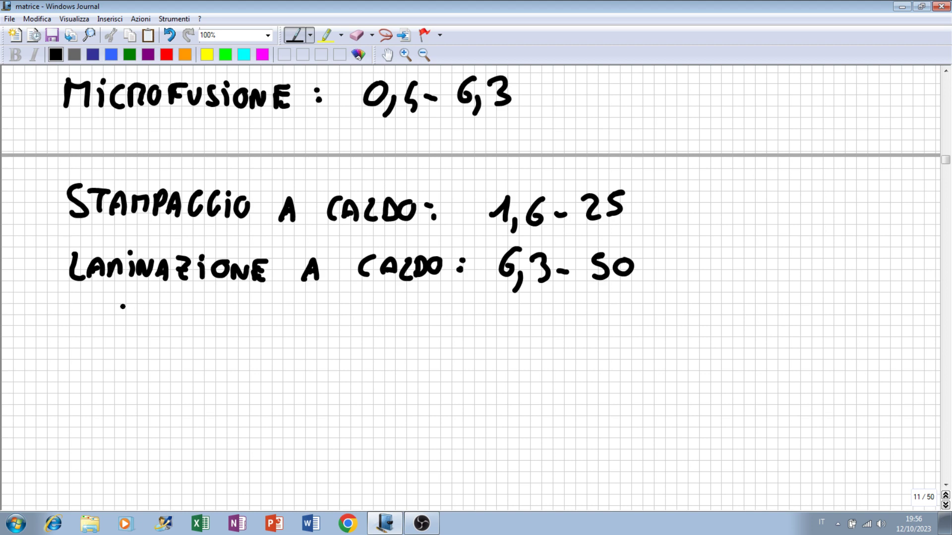
{"action": "left_click_drag", "start_coordinate": [180, 300], "coordinate": [176, 306]}
{"action": "left_click_drag", "start_coordinate": [193, 300], "coordinate": [187, 309]}
{"action": "mouse_move", "coordinate": [295, 325]}
{"action": "left_mouse_down"}
{"action": "mouse_move", "coordinate": [295, 350]}
{"action": "mouse_move", "coordinate": [311, 325]}
{"action": "left_mouse_up"}
{"action": "mouse_move", "coordinate": [312, 327]}
{"action": "left_mouse_down"}
{"action": "mouse_move", "coordinate": [311, 349]}
{"action": "mouse_move", "coordinate": [362, 347]}
{"action": "left_mouse_up"}
{"action": "mouse_move", "coordinate": [381, 327]}
{"action": "left_mouse_down"}
{"action": "mouse_move", "coordinate": [380, 349]}
{"action": "mouse_move", "coordinate": [402, 332]}
{"action": "left_mouse_up"}
{"action": "mouse_move", "coordinate": [438, 332]}
{"action": "left_mouse_down"}
{"action": "mouse_move", "coordinate": [438, 341]}
{"action": "mouse_move", "coordinate": [431, 336]}
{"action": "left_mouse_up"}
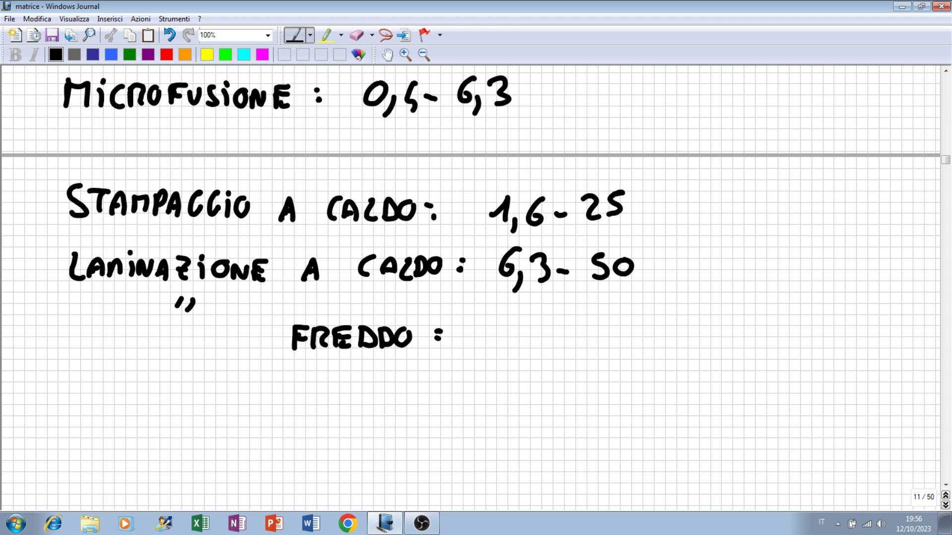
{"action": "left_click", "coordinate": [430, 334]}
{"action": "key", "text": "ctrl+z"}
Step: Write the cold rolling range 0,1-6,3 after FREDDO
{"action": "mouse_move", "coordinate": [501, 323]}
{"action": "left_mouse_down"}
{"action": "mouse_move", "coordinate": [510, 362]}
{"action": "mouse_move", "coordinate": [538, 342]}
{"action": "left_mouse_up"}
{"action": "mouse_move", "coordinate": [547, 335]}
{"action": "left_mouse_down"}
{"action": "mouse_move", "coordinate": [580, 333]}
{"action": "mouse_move", "coordinate": [595, 359]}
{"action": "left_mouse_up"}
{"action": "left_click_drag", "start_coordinate": [609, 322], "coordinate": [613, 343]}
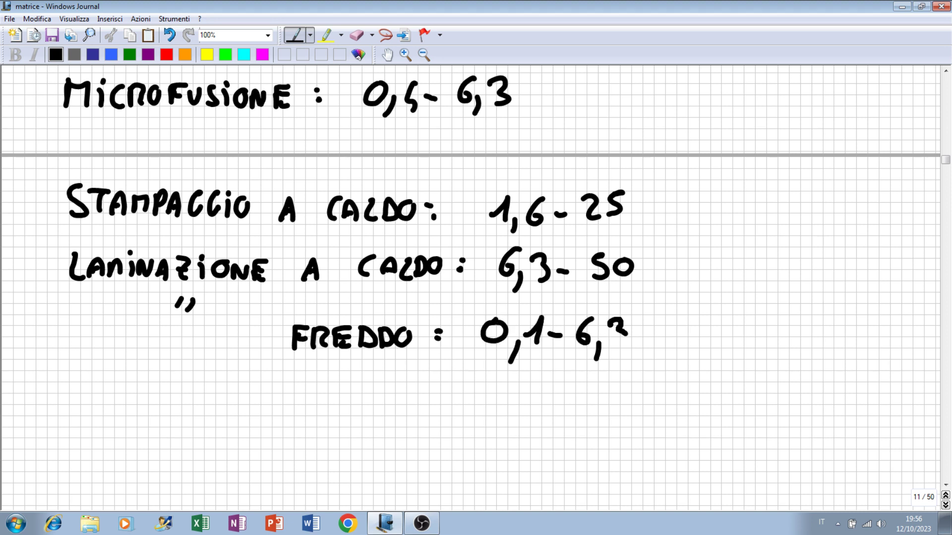
{"action": "scroll", "coordinate": [928, 480], "scroll_direction": "down", "scroll_amount": 3}
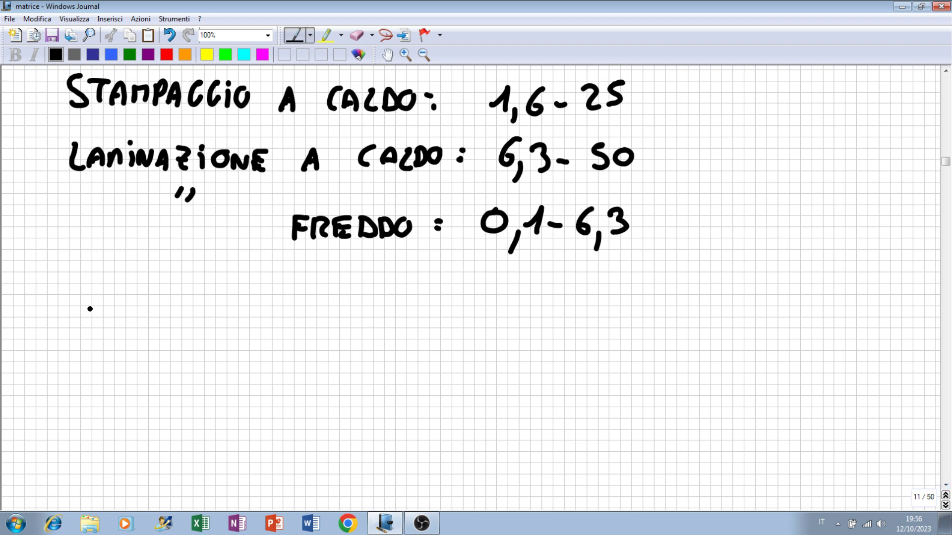
Step: Handwrite the label 'SINTERIZZAZIONE:' on a new line
{"action": "mouse_move", "coordinate": [90, 308]}
{"action": "left_mouse_down"}
{"action": "mouse_move", "coordinate": [76, 337]}
{"action": "mouse_move", "coordinate": [101, 337]}
{"action": "left_mouse_up"}
{"action": "left_click_drag", "start_coordinate": [100, 311], "coordinate": [100, 313]}
{"action": "mouse_move", "coordinate": [109, 337]}
{"action": "left_mouse_down"}
{"action": "mouse_move", "coordinate": [127, 314]}
{"action": "mouse_move", "coordinate": [141, 313]}
{"action": "mouse_move", "coordinate": [136, 337]}
{"action": "mouse_move", "coordinate": [158, 339]}
{"action": "mouse_move", "coordinate": [183, 319]}
{"action": "mouse_move", "coordinate": [191, 339]}
{"action": "mouse_move", "coordinate": [222, 314]}
{"action": "mouse_move", "coordinate": [219, 341]}
{"action": "mouse_move", "coordinate": [260, 340]}
{"action": "left_mouse_up"}
{"action": "left_click", "coordinate": [194, 312]}
{"action": "mouse_move", "coordinate": [265, 314]}
{"action": "left_mouse_down"}
{"action": "mouse_move", "coordinate": [275, 314]}
{"action": "mouse_move", "coordinate": [278, 342]}
{"action": "mouse_move", "coordinate": [305, 322]}
{"action": "mouse_move", "coordinate": [331, 322]}
{"action": "mouse_move", "coordinate": [338, 339]}
{"action": "left_mouse_up"}
{"action": "left_click", "coordinate": [290, 311]}
{"action": "left_click", "coordinate": [339, 338]}
{"action": "left_click_drag", "start_coordinate": [340, 315], "coordinate": [354, 314]}
{"action": "mouse_move", "coordinate": [340, 326]}
{"action": "left_mouse_down"}
{"action": "mouse_move", "coordinate": [351, 326]}
{"action": "mouse_move", "coordinate": [354, 339]}
{"action": "left_mouse_up"}
{"action": "left_click", "coordinate": [366, 324]}
{"action": "left_click", "coordinate": [366, 330]}
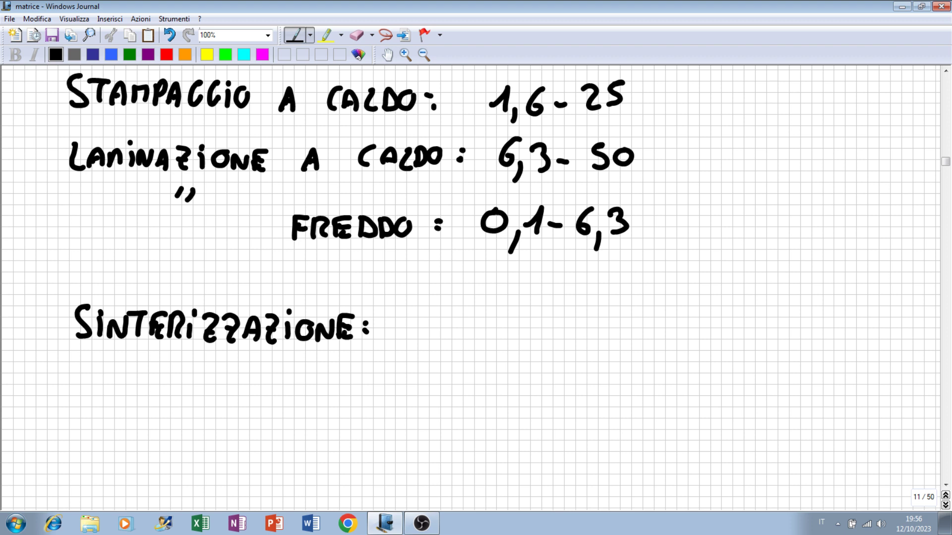
Step: Write the sintering range 0,2-3,2 after the label
{"action": "left_click_drag", "start_coordinate": [429, 311], "coordinate": [433, 354]}
{"action": "mouse_move", "coordinate": [458, 320]}
{"action": "left_mouse_down"}
{"action": "mouse_move", "coordinate": [470, 336]}
{"action": "mouse_move", "coordinate": [508, 327]}
{"action": "mouse_move", "coordinate": [526, 345]}
{"action": "left_mouse_up"}
{"action": "left_click_drag", "start_coordinate": [540, 315], "coordinate": [560, 331]}
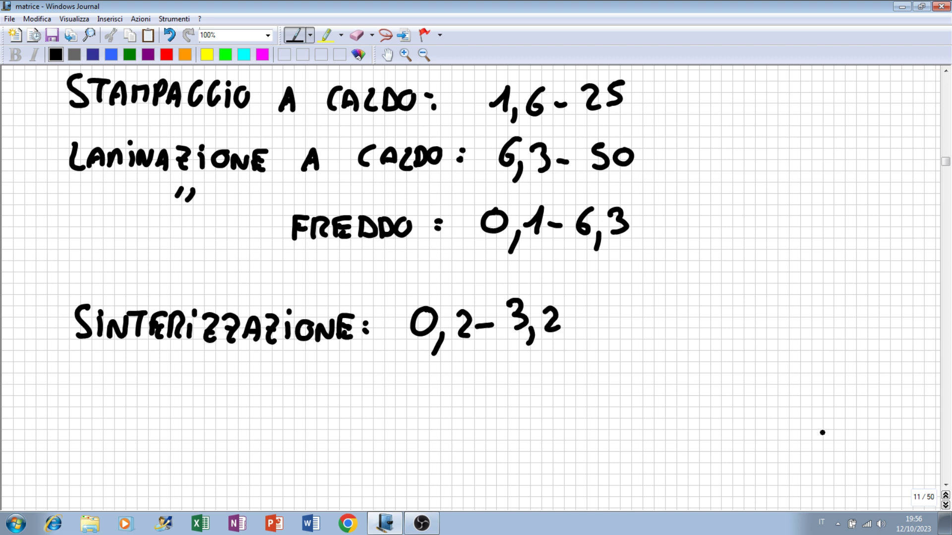
Step: Write the heading 'PIALLATURA:' below the sintering line
{"action": "scroll", "coordinate": [937, 478], "scroll_direction": "down", "scroll_amount": 1}
{"action": "scroll", "coordinate": [937, 478], "scroll_direction": "down", "scroll_amount": 2}
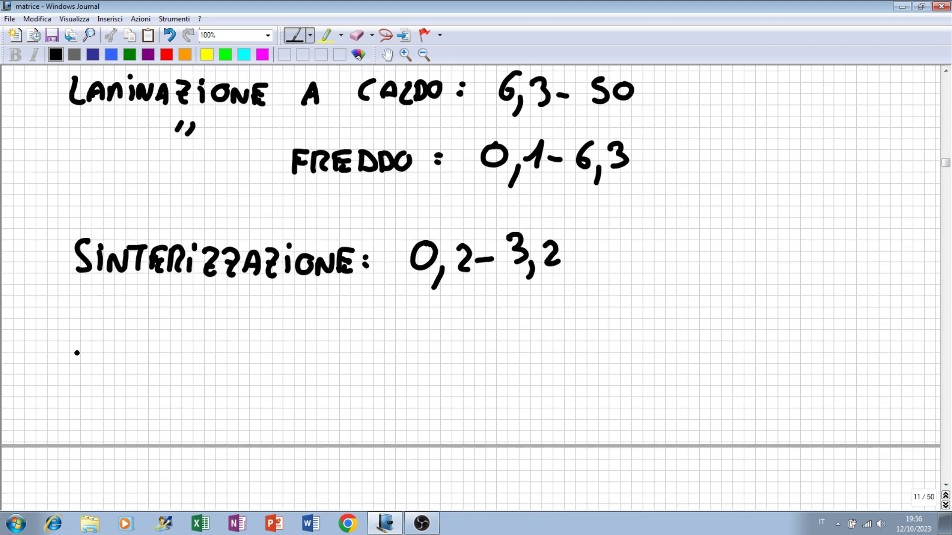
{"action": "mouse_move", "coordinate": [79, 328]}
{"action": "left_mouse_down"}
{"action": "mouse_move", "coordinate": [80, 342]}
{"action": "mouse_move", "coordinate": [103, 354]}
{"action": "mouse_move", "coordinate": [149, 354]}
{"action": "left_mouse_up"}
{"action": "mouse_move", "coordinate": [156, 331]}
{"action": "left_mouse_down"}
{"action": "mouse_move", "coordinate": [163, 354]}
{"action": "mouse_move", "coordinate": [181, 357]}
{"action": "left_mouse_up"}
{"action": "mouse_move", "coordinate": [179, 335]}
{"action": "left_mouse_down"}
{"action": "mouse_move", "coordinate": [194, 335]}
{"action": "mouse_move", "coordinate": [197, 357]}
{"action": "mouse_move", "coordinate": [220, 337]}
{"action": "left_mouse_up"}
{"action": "mouse_move", "coordinate": [229, 337]}
{"action": "left_mouse_down"}
{"action": "mouse_move", "coordinate": [229, 356]}
{"action": "mouse_move", "coordinate": [259, 358]}
{"action": "left_mouse_up"}
{"action": "left_click", "coordinate": [276, 340]}
{"action": "left_click", "coordinate": [276, 351]}
{"action": "left_click", "coordinate": [269, 351]}
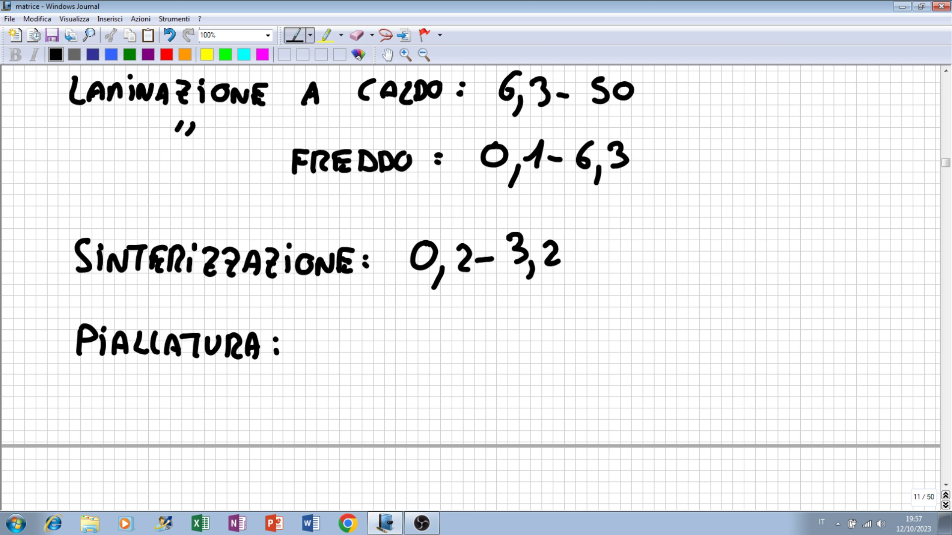
Step: Write the planing range 0,4-25 after PIALLATURA:
{"action": "left_click_drag", "start_coordinate": [342, 331], "coordinate": [350, 370]}
{"action": "mouse_move", "coordinate": [385, 330]}
{"action": "left_mouse_down"}
{"action": "mouse_move", "coordinate": [388, 358]}
{"action": "mouse_move", "coordinate": [452, 349]}
{"action": "left_mouse_up"}
{"action": "mouse_move", "coordinate": [459, 325]}
{"action": "left_mouse_down"}
{"action": "mouse_move", "coordinate": [472, 322]}
{"action": "mouse_move", "coordinate": [458, 349]}
{"action": "left_mouse_up"}
{"action": "left_click", "coordinate": [454, 338]}
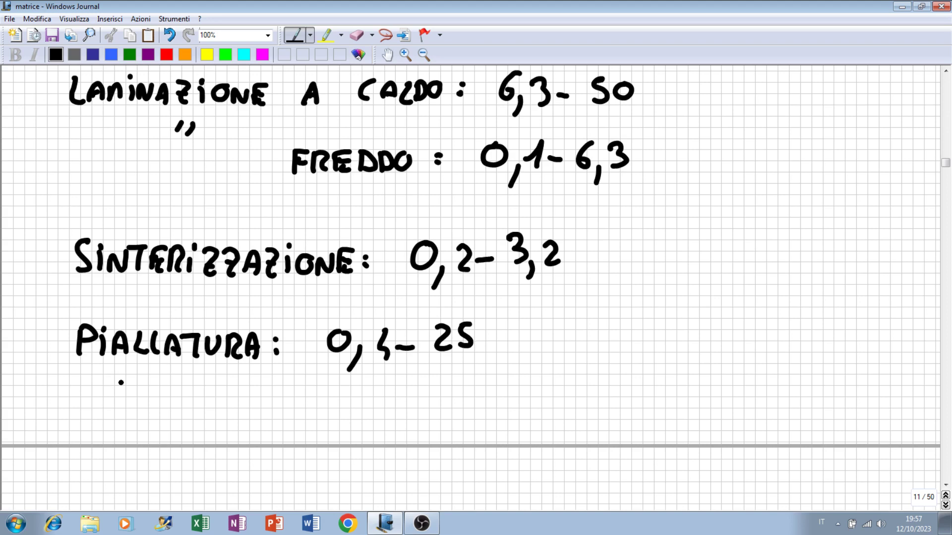
Step: Write the label 'TORNITURA:' below PIALLATURA
{"action": "left_click_drag", "start_coordinate": [79, 390], "coordinate": [106, 391]}
{"action": "mouse_move", "coordinate": [92, 392]}
{"action": "left_mouse_down"}
{"action": "mouse_move", "coordinate": [92, 418]}
{"action": "mouse_move", "coordinate": [110, 400]}
{"action": "left_mouse_up"}
{"action": "mouse_move", "coordinate": [124, 396]}
{"action": "left_mouse_down"}
{"action": "mouse_move", "coordinate": [125, 414]}
{"action": "mouse_move", "coordinate": [167, 398]}
{"action": "mouse_move", "coordinate": [175, 415]}
{"action": "mouse_move", "coordinate": [205, 390]}
{"action": "left_mouse_up"}
{"action": "left_click_drag", "start_coordinate": [197, 392], "coordinate": [196, 415]}
{"action": "mouse_move", "coordinate": [209, 399]}
{"action": "left_mouse_down"}
{"action": "mouse_move", "coordinate": [221, 414]}
{"action": "mouse_move", "coordinate": [247, 416]}
{"action": "mouse_move", "coordinate": [255, 396]}
{"action": "left_mouse_up"}
{"action": "left_click", "coordinate": [267, 400]}
{"action": "left_click", "coordinate": [269, 408]}
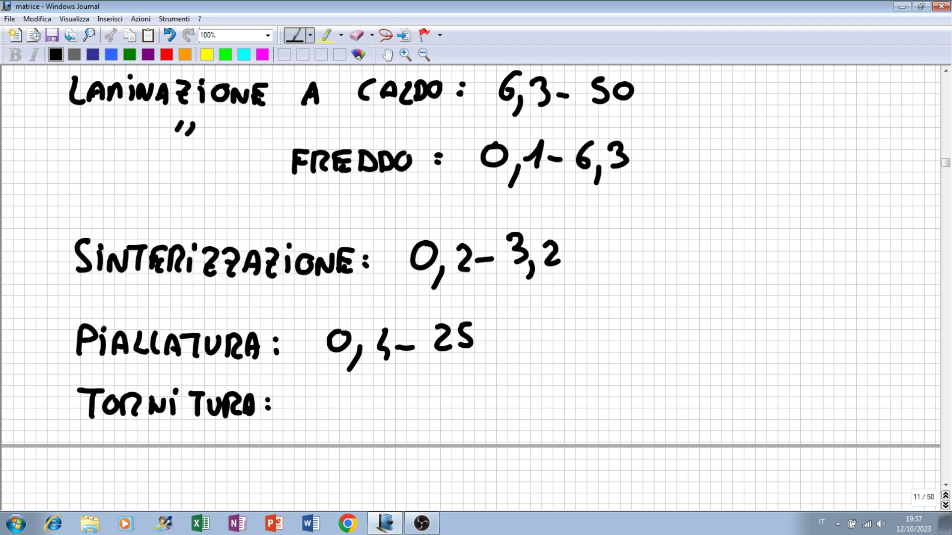
Step: Write the turning range 0,2-50 after TORNITURA:
{"action": "left_click_drag", "start_coordinate": [324, 392], "coordinate": [329, 425]}
{"action": "mouse_move", "coordinate": [340, 394]}
{"action": "left_mouse_down"}
{"action": "mouse_move", "coordinate": [355, 413]}
{"action": "mouse_move", "coordinate": [375, 403]}
{"action": "left_mouse_up"}
{"action": "mouse_move", "coordinate": [385, 389]}
{"action": "left_mouse_down"}
{"action": "mouse_move", "coordinate": [395, 390]}
{"action": "mouse_move", "coordinate": [380, 410]}
{"action": "left_mouse_up"}
{"action": "mouse_move", "coordinate": [412, 391]}
{"action": "left_mouse_down"}
{"action": "mouse_move", "coordinate": [400, 404]}
{"action": "mouse_move", "coordinate": [412, 392]}
{"action": "left_mouse_up"}
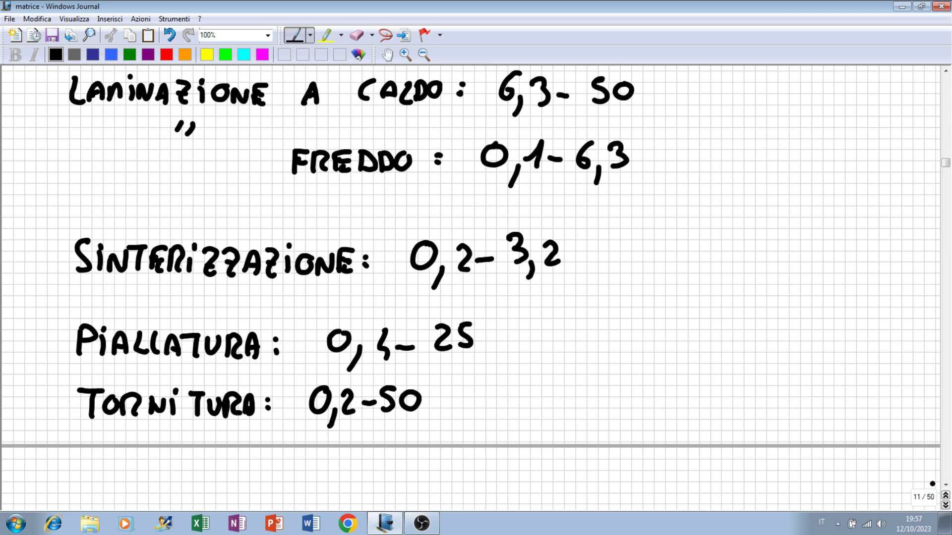
{"action": "left_click", "coordinate": [945, 485]}
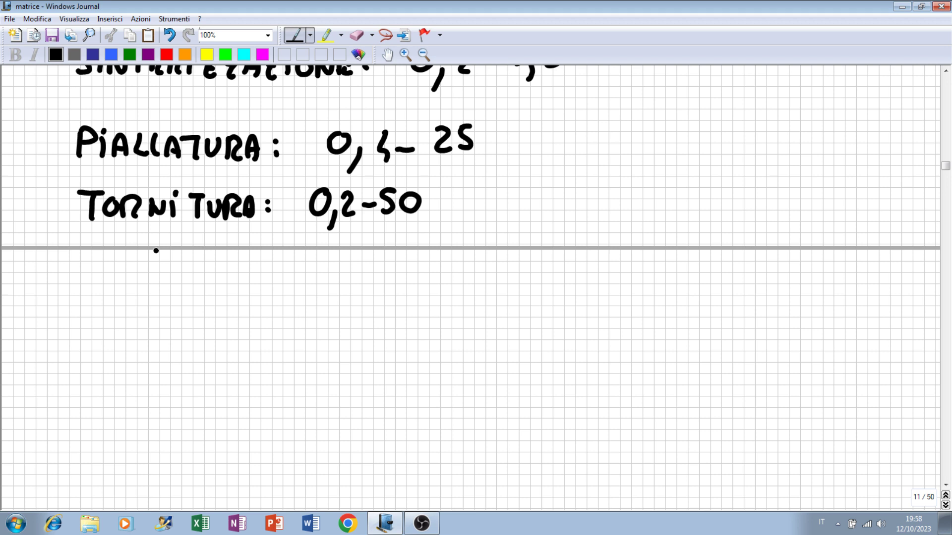
Step: Write 'FRESATURA: 0,4-25' at the top of page 12
{"action": "mouse_move", "coordinate": [81, 276]}
{"action": "left_mouse_down"}
{"action": "mouse_move", "coordinate": [80, 309]}
{"action": "mouse_move", "coordinate": [97, 279]}
{"action": "left_mouse_up"}
{"action": "mouse_move", "coordinate": [80, 292]}
{"action": "left_mouse_down"}
{"action": "mouse_move", "coordinate": [115, 291]}
{"action": "mouse_move", "coordinate": [119, 307]}
{"action": "left_mouse_up"}
{"action": "mouse_move", "coordinate": [120, 280]}
{"action": "left_mouse_down"}
{"action": "mouse_move", "coordinate": [133, 280]}
{"action": "mouse_move", "coordinate": [132, 307]}
{"action": "left_mouse_up"}
{"action": "mouse_move", "coordinate": [149, 283]}
{"action": "left_mouse_down"}
{"action": "mouse_move", "coordinate": [140, 304]}
{"action": "mouse_move", "coordinate": [183, 282]}
{"action": "mouse_move", "coordinate": [204, 286]}
{"action": "mouse_move", "coordinate": [204, 304]}
{"action": "left_mouse_up"}
{"action": "left_click_drag", "start_coordinate": [205, 288], "coordinate": [228, 306]}
{"action": "left_click", "coordinate": [250, 293]}
{"action": "left_click", "coordinate": [247, 300]}
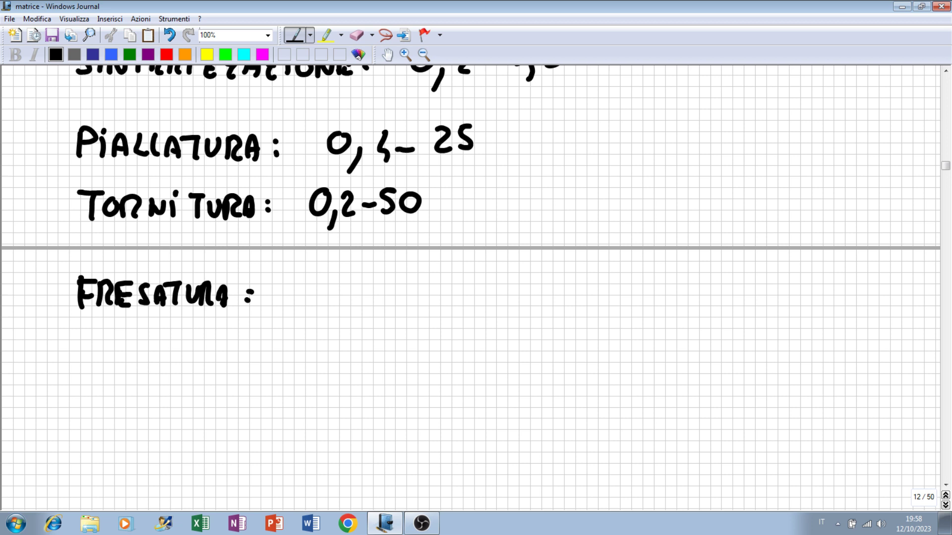
{"action": "left_click_drag", "start_coordinate": [294, 291], "coordinate": [304, 332]}
{"action": "left_click_drag", "start_coordinate": [328, 292], "coordinate": [326, 320]}
{"action": "mouse_move", "coordinate": [338, 303]}
{"action": "left_mouse_down"}
{"action": "mouse_move", "coordinate": [384, 308]}
{"action": "mouse_move", "coordinate": [399, 283]}
{"action": "left_mouse_up"}
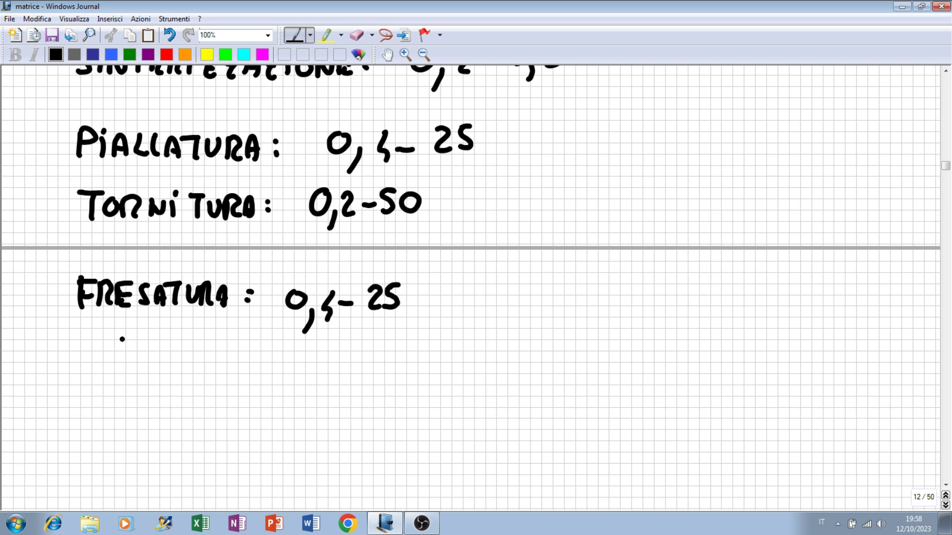
Step: Write 'TRAPANATURA: 0,8-12,5' below FRESATURA
{"action": "left_click_drag", "start_coordinate": [75, 364], "coordinate": [97, 368]}
{"action": "mouse_move", "coordinate": [85, 368]}
{"action": "left_mouse_down"}
{"action": "mouse_move", "coordinate": [84, 391]}
{"action": "mouse_move", "coordinate": [112, 382]}
{"action": "mouse_move", "coordinate": [124, 391]}
{"action": "mouse_move", "coordinate": [144, 377]}
{"action": "mouse_move", "coordinate": [161, 384]}
{"action": "left_mouse_up"}
{"action": "mouse_move", "coordinate": [167, 379]}
{"action": "left_mouse_down"}
{"action": "mouse_move", "coordinate": [169, 394]}
{"action": "mouse_move", "coordinate": [203, 394]}
{"action": "mouse_move", "coordinate": [226, 369]}
{"action": "left_mouse_up"}
{"action": "mouse_move", "coordinate": [214, 373]}
{"action": "left_mouse_down"}
{"action": "mouse_move", "coordinate": [214, 395]}
{"action": "mouse_move", "coordinate": [241, 378]}
{"action": "left_mouse_up"}
{"action": "left_click_drag", "start_coordinate": [248, 376], "coordinate": [263, 396]}
{"action": "mouse_move", "coordinate": [265, 396]}
{"action": "left_mouse_down"}
{"action": "mouse_move", "coordinate": [273, 380]}
{"action": "mouse_move", "coordinate": [278, 395]}
{"action": "left_mouse_up"}
{"action": "left_click_drag", "start_coordinate": [288, 378], "coordinate": [290, 392]}
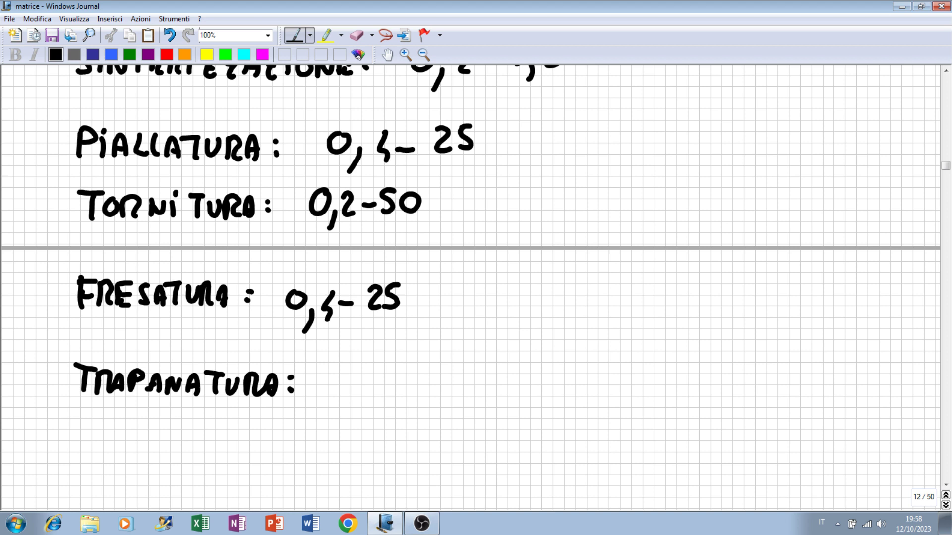
{"action": "left_click_drag", "start_coordinate": [342, 372], "coordinate": [345, 373]}
{"action": "mouse_move", "coordinate": [354, 389]}
{"action": "left_mouse_down"}
{"action": "mouse_move", "coordinate": [347, 407]}
{"action": "mouse_move", "coordinate": [378, 391]}
{"action": "mouse_move", "coordinate": [369, 396]}
{"action": "left_mouse_up"}
{"action": "left_click_drag", "start_coordinate": [385, 387], "coordinate": [420, 397]}
{"action": "left_click_drag", "start_coordinate": [427, 377], "coordinate": [440, 406]}
{"action": "left_click_drag", "start_coordinate": [468, 370], "coordinate": [454, 397]}
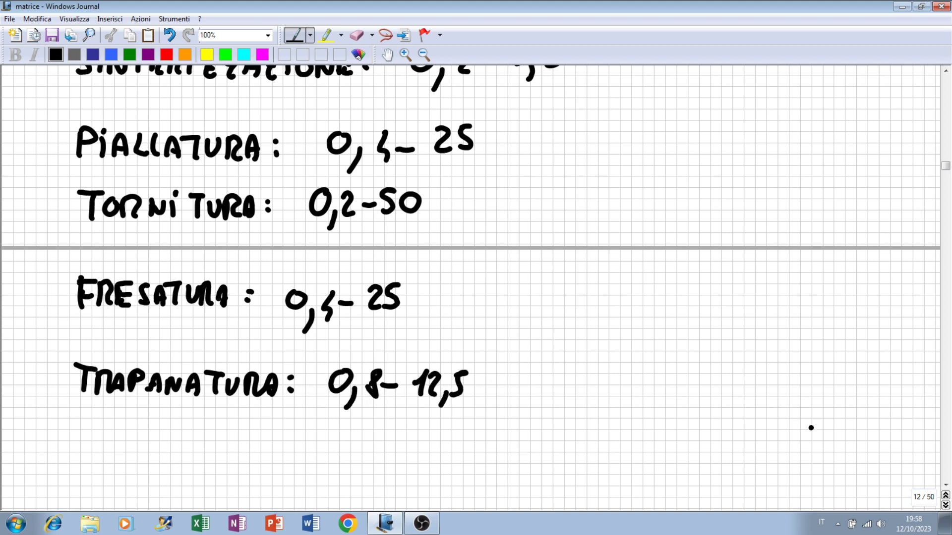
{"action": "scroll", "coordinate": [945, 483], "scroll_direction": "down", "scroll_amount": 3}
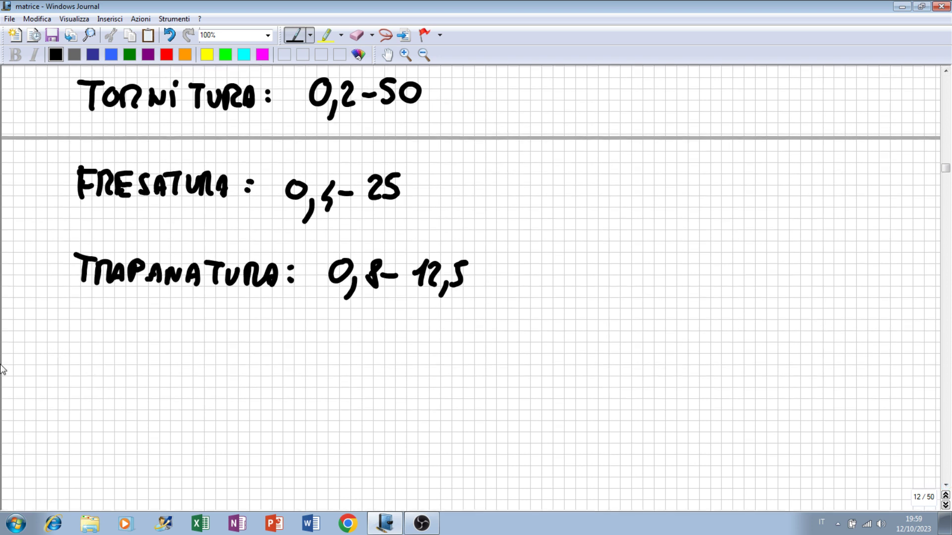
Step: Write 'ALESATURA: 0,2-3,2' below TRAPANATURA
{"action": "mouse_move", "coordinate": [81, 374]}
{"action": "left_mouse_down"}
{"action": "mouse_move", "coordinate": [102, 374]}
{"action": "mouse_move", "coordinate": [100, 365]}
{"action": "left_mouse_up"}
{"action": "mouse_move", "coordinate": [110, 347]}
{"action": "left_mouse_down"}
{"action": "mouse_move", "coordinate": [124, 373]}
{"action": "mouse_move", "coordinate": [127, 362]}
{"action": "mouse_move", "coordinate": [143, 375]}
{"action": "left_mouse_up"}
{"action": "left_click_drag", "start_coordinate": [154, 347], "coordinate": [148, 374]}
{"action": "mouse_move", "coordinate": [174, 358]}
{"action": "left_mouse_down"}
{"action": "mouse_move", "coordinate": [174, 377]}
{"action": "mouse_move", "coordinate": [197, 350]}
{"action": "left_mouse_up"}
{"action": "mouse_move", "coordinate": [188, 352]}
{"action": "left_mouse_down"}
{"action": "mouse_move", "coordinate": [189, 374]}
{"action": "mouse_move", "coordinate": [238, 353]}
{"action": "mouse_move", "coordinate": [252, 377]}
{"action": "left_mouse_up"}
{"action": "left_click", "coordinate": [267, 365]}
{"action": "left_click", "coordinate": [267, 373]}
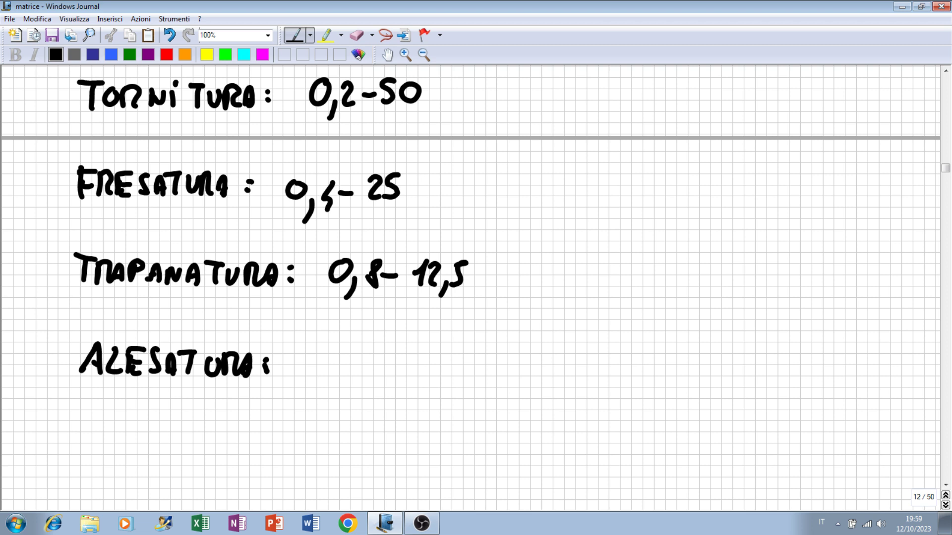
{"action": "left_click_drag", "start_coordinate": [313, 346], "coordinate": [318, 390]}
{"action": "mouse_move", "coordinate": [335, 353]}
{"action": "left_mouse_down"}
{"action": "mouse_move", "coordinate": [350, 373]}
{"action": "mouse_move", "coordinate": [387, 370]}
{"action": "left_mouse_up"}
{"action": "left_click", "coordinate": [383, 343]}
{"action": "left_click_drag", "start_coordinate": [401, 373], "coordinate": [396, 386]}
{"action": "left_click_drag", "start_coordinate": [416, 346], "coordinate": [433, 371]}
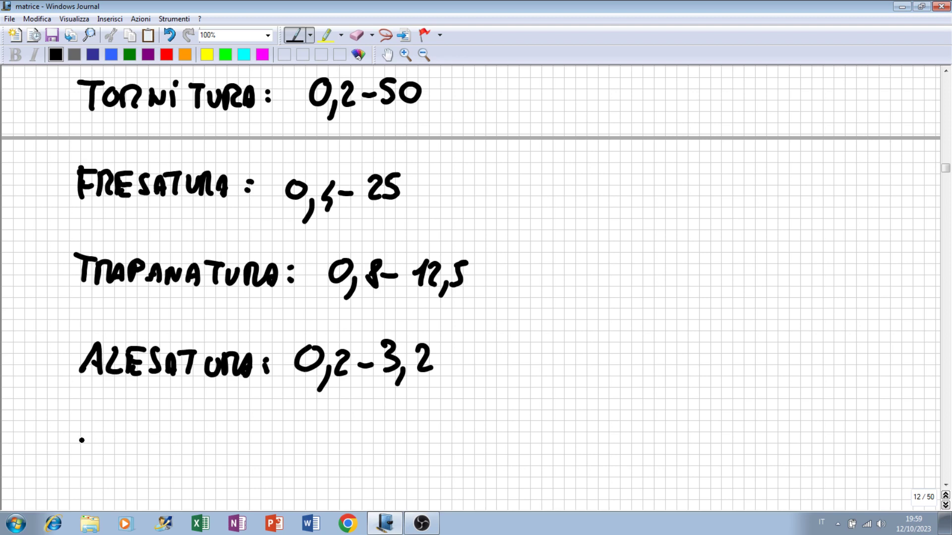
Step: Write the label 'ELETTROEROSIONE:' below ALESATURA
{"action": "mouse_move", "coordinate": [97, 433]}
{"action": "left_mouse_down"}
{"action": "mouse_move", "coordinate": [82, 462]}
{"action": "mouse_move", "coordinate": [97, 446]}
{"action": "left_mouse_up"}
{"action": "mouse_move", "coordinate": [83, 460]}
{"action": "left_mouse_down"}
{"action": "mouse_move", "coordinate": [128, 458]}
{"action": "mouse_move", "coordinate": [142, 432]}
{"action": "mouse_move", "coordinate": [157, 434]}
{"action": "left_mouse_up"}
{"action": "left_click", "coordinate": [126, 437]}
{"action": "mouse_move", "coordinate": [158, 435]}
{"action": "left_mouse_down"}
{"action": "mouse_move", "coordinate": [155, 458]}
{"action": "mouse_move", "coordinate": [176, 436]}
{"action": "left_mouse_up"}
{"action": "mouse_move", "coordinate": [171, 438]}
{"action": "left_mouse_down"}
{"action": "mouse_move", "coordinate": [169, 458]}
{"action": "mouse_move", "coordinate": [197, 458]}
{"action": "mouse_move", "coordinate": [203, 446]}
{"action": "left_mouse_up"}
{"action": "mouse_move", "coordinate": [233, 433]}
{"action": "left_mouse_down"}
{"action": "mouse_move", "coordinate": [235, 457]}
{"action": "mouse_move", "coordinate": [232, 445]}
{"action": "mouse_move", "coordinate": [259, 457]}
{"action": "mouse_move", "coordinate": [272, 436]}
{"action": "mouse_move", "coordinate": [287, 457]}
{"action": "left_mouse_up"}
{"action": "left_click", "coordinate": [299, 426]}
{"action": "mouse_move", "coordinate": [299, 438]}
{"action": "left_mouse_down"}
{"action": "mouse_move", "coordinate": [300, 455]}
{"action": "mouse_move", "coordinate": [317, 437]}
{"action": "mouse_move", "coordinate": [343, 439]}
{"action": "mouse_move", "coordinate": [347, 457]}
{"action": "left_mouse_up"}
{"action": "left_click_drag", "start_coordinate": [348, 432], "coordinate": [360, 432]}
{"action": "left_click_drag", "start_coordinate": [349, 444], "coordinate": [362, 456]}
{"action": "left_click", "coordinate": [374, 441]}
{"action": "left_click", "coordinate": [374, 451]}
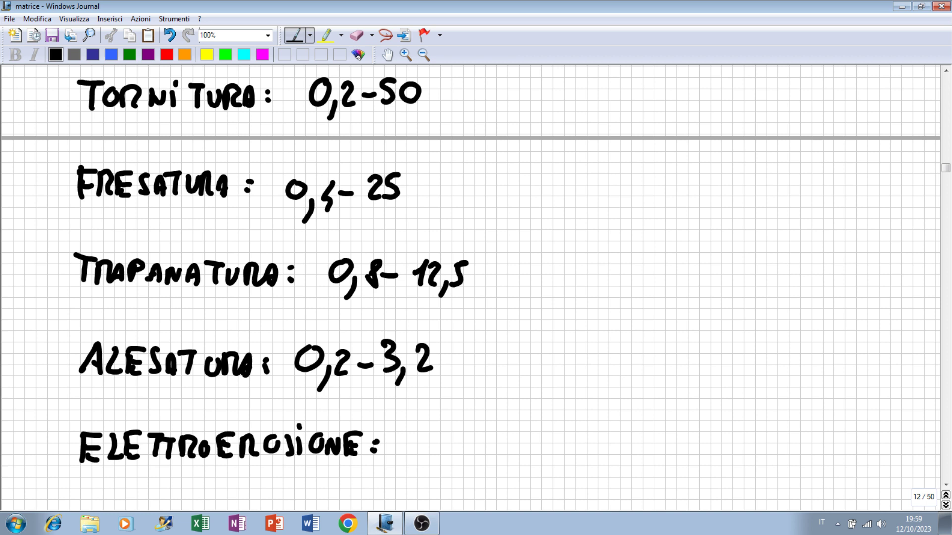
Step: Write the EDM range 0,8-12,5 after ELETTROEROSIONE:
{"action": "left_click_drag", "start_coordinate": [415, 428], "coordinate": [411, 431]}
{"action": "left_click_drag", "start_coordinate": [422, 447], "coordinate": [417, 461]}
{"action": "left_click_drag", "start_coordinate": [448, 429], "coordinate": [435, 454]}
{"action": "left_click_drag", "start_coordinate": [456, 446], "coordinate": [493, 453]}
{"action": "mouse_move", "coordinate": [499, 432]}
{"action": "left_mouse_down"}
{"action": "mouse_move", "coordinate": [520, 446]}
{"action": "mouse_move", "coordinate": [518, 461]}
{"action": "left_mouse_up"}
{"action": "left_click_drag", "start_coordinate": [545, 427], "coordinate": [528, 452]}
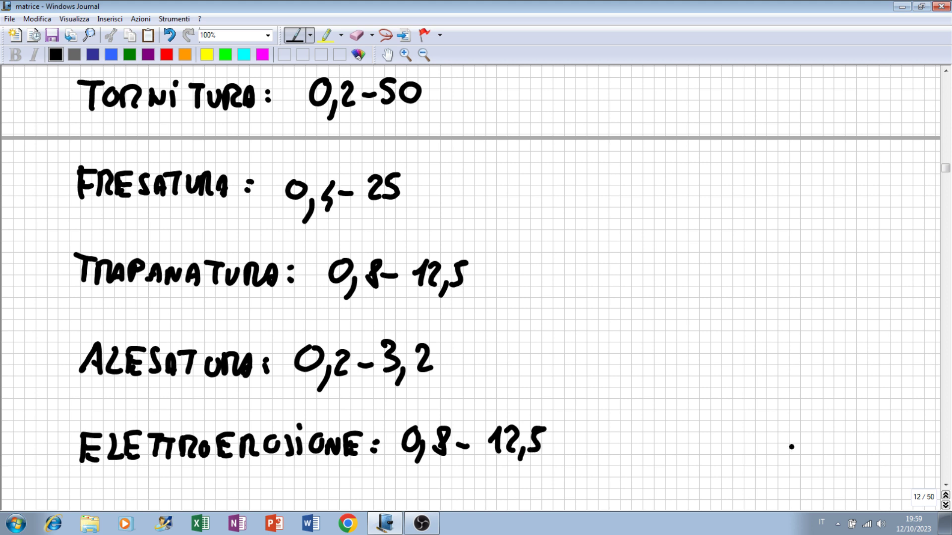
{"action": "left_click", "coordinate": [945, 485]}
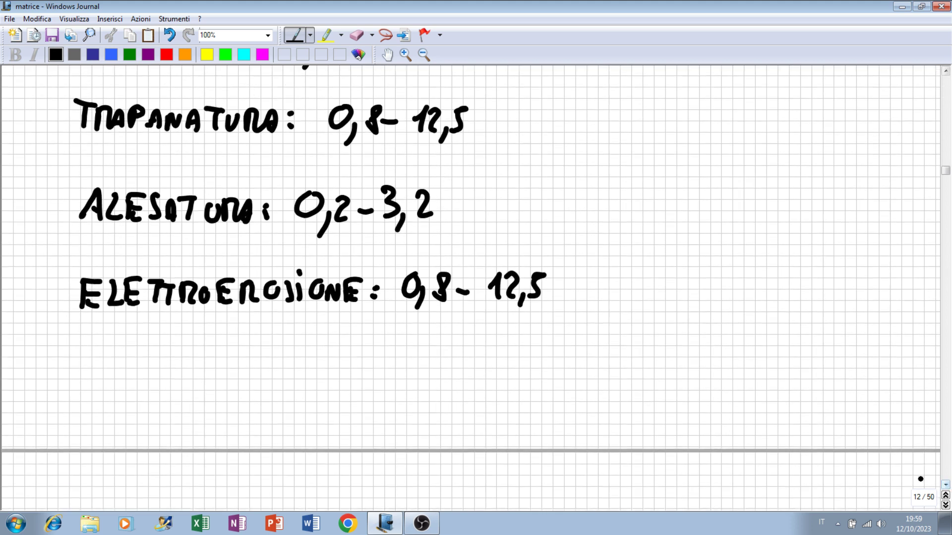
Step: Handwrite the label BROCCIATURA: below ELETTROEROSIONE on page 12
{"action": "mouse_move", "coordinate": [78, 345]}
{"action": "left_mouse_down"}
{"action": "mouse_move", "coordinate": [77, 376]}
{"action": "mouse_move", "coordinate": [85, 373]}
{"action": "left_mouse_up"}
{"action": "mouse_move", "coordinate": [111, 347]}
{"action": "left_mouse_down"}
{"action": "mouse_move", "coordinate": [110, 371]}
{"action": "mouse_move", "coordinate": [140, 354]}
{"action": "mouse_move", "coordinate": [179, 373]}
{"action": "left_mouse_up"}
{"action": "mouse_move", "coordinate": [183, 357]}
{"action": "left_mouse_down"}
{"action": "mouse_move", "coordinate": [185, 374]}
{"action": "mouse_move", "coordinate": [212, 351]}
{"action": "mouse_move", "coordinate": [214, 375]}
{"action": "left_mouse_up"}
{"action": "left_click", "coordinate": [187, 342]}
{"action": "mouse_move", "coordinate": [212, 351]}
{"action": "left_mouse_down"}
{"action": "mouse_move", "coordinate": [241, 350]}
{"action": "mouse_move", "coordinate": [229, 378]}
{"action": "left_mouse_up"}
{"action": "mouse_move", "coordinate": [237, 356]}
{"action": "left_mouse_down"}
{"action": "mouse_move", "coordinate": [255, 353]}
{"action": "mouse_move", "coordinate": [271, 375]}
{"action": "mouse_move", "coordinate": [288, 375]}
{"action": "left_mouse_up"}
{"action": "left_click", "coordinate": [304, 357]}
{"action": "left_click", "coordinate": [304, 370]}
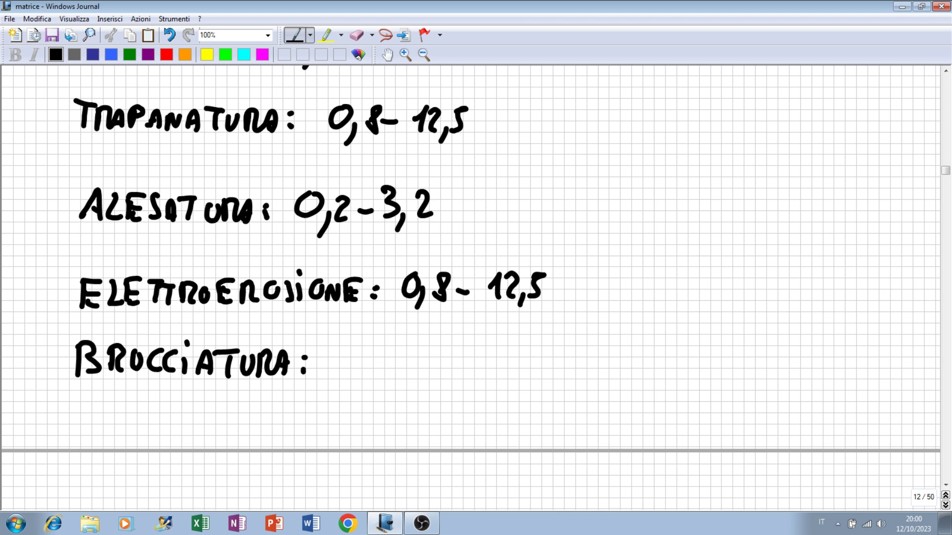
Step: Write the broaching Ra range 0,2-6,3 after the BROCCIATURA label
{"action": "left_click_drag", "start_coordinate": [342, 347], "coordinate": [355, 390]}
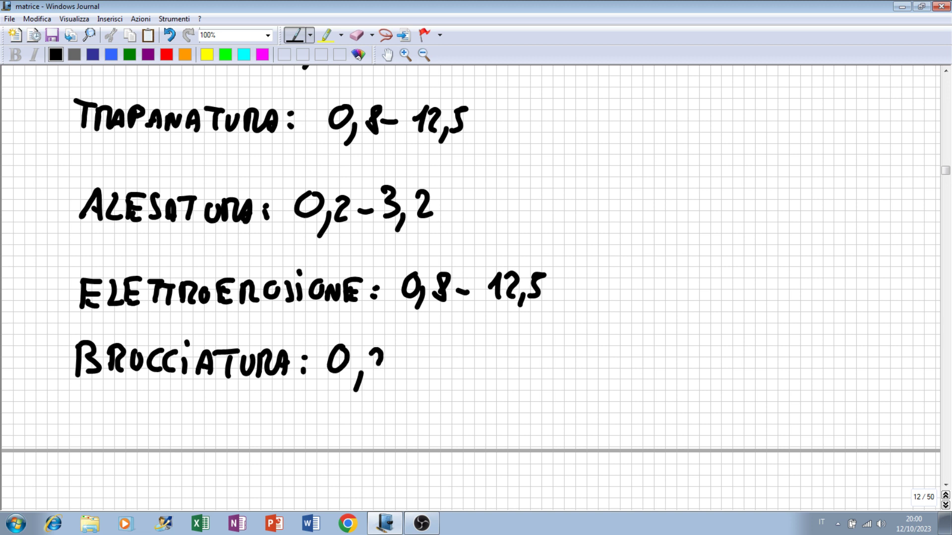
{"action": "left_click_drag", "start_coordinate": [369, 353], "coordinate": [388, 379]}
{"action": "left_click_drag", "start_coordinate": [391, 369], "coordinate": [432, 367]}
{"action": "left_click_drag", "start_coordinate": [445, 372], "coordinate": [440, 391]}
{"action": "mouse_move", "coordinate": [460, 354]}
{"action": "left_mouse_down"}
{"action": "mouse_move", "coordinate": [454, 347]}
{"action": "mouse_move", "coordinate": [457, 379]}
{"action": "left_mouse_up"}
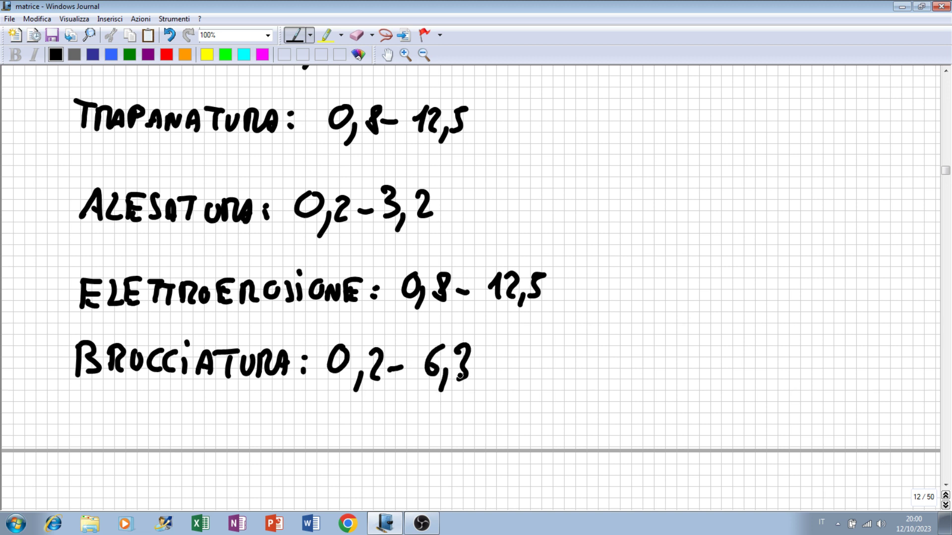
Step: Scroll down to page 13 and write the label RETTIFICA
{"action": "left_click", "coordinate": [945, 485]}
{"action": "left_click", "coordinate": [945, 485]}
{"action": "mouse_move", "coordinate": [76, 372]}
{"action": "left_mouse_down"}
{"action": "mouse_move", "coordinate": [73, 403]}
{"action": "mouse_move", "coordinate": [105, 388]}
{"action": "mouse_move", "coordinate": [109, 401]}
{"action": "left_mouse_up"}
{"action": "mouse_move", "coordinate": [109, 374]}
{"action": "left_mouse_down"}
{"action": "mouse_move", "coordinate": [129, 372]}
{"action": "mouse_move", "coordinate": [121, 397]}
{"action": "left_mouse_up"}
{"action": "mouse_move", "coordinate": [128, 374]}
{"action": "left_mouse_down"}
{"action": "mouse_move", "coordinate": [137, 396]}
{"action": "mouse_move", "coordinate": [160, 399]}
{"action": "left_mouse_up"}
{"action": "mouse_move", "coordinate": [161, 373]}
{"action": "left_mouse_down"}
{"action": "mouse_move", "coordinate": [173, 372]}
{"action": "mouse_move", "coordinate": [171, 398]}
{"action": "mouse_move", "coordinate": [224, 396]}
{"action": "left_mouse_up"}
Step: Add the colon after RETTIFICA and undo the stray dot
{"action": "left_click", "coordinate": [240, 379]}
{"action": "left_click", "coordinate": [238, 392]}
{"action": "left_click", "coordinate": [229, 392]}
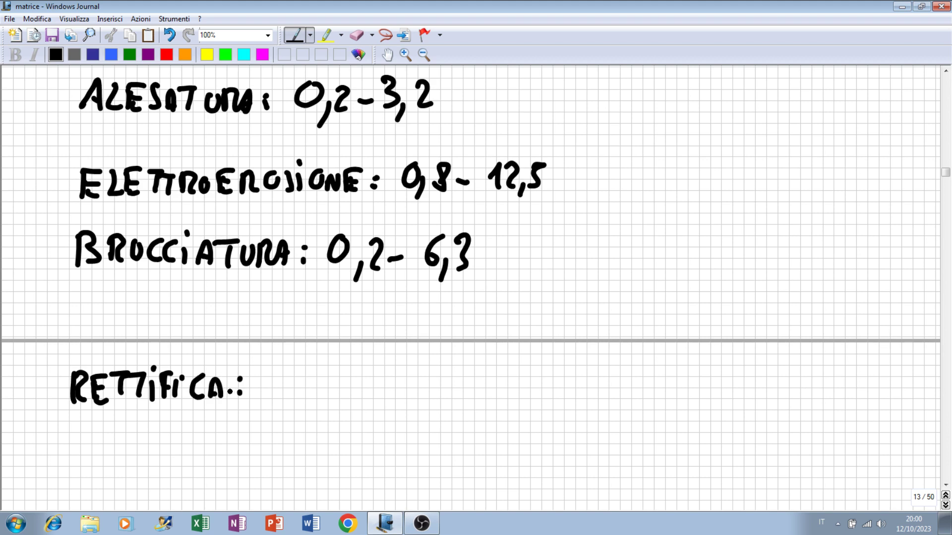
{"action": "key", "text": "ctrl+z"}
{"action": "key", "text": "ctrl+y"}
{"action": "key", "text": "ctrl+z"}
Step: Write the grinding Ra range 0,1-1,6 after RETTIFICA
{"action": "left_click_drag", "start_coordinate": [285, 375], "coordinate": [288, 414]}
{"action": "mouse_move", "coordinate": [304, 384]}
{"action": "left_mouse_down"}
{"action": "mouse_move", "coordinate": [311, 399]}
{"action": "mouse_move", "coordinate": [338, 385]}
{"action": "left_mouse_up"}
{"action": "mouse_move", "coordinate": [345, 384]}
{"action": "left_mouse_down"}
{"action": "mouse_move", "coordinate": [363, 372]}
{"action": "mouse_move", "coordinate": [355, 395]}
{"action": "left_mouse_up"}
{"action": "left_click_drag", "start_coordinate": [376, 386], "coordinate": [370, 407]}
{"action": "left_click_drag", "start_coordinate": [405, 371], "coordinate": [394, 391]}
{"action": "left_click", "coordinate": [379, 392]}
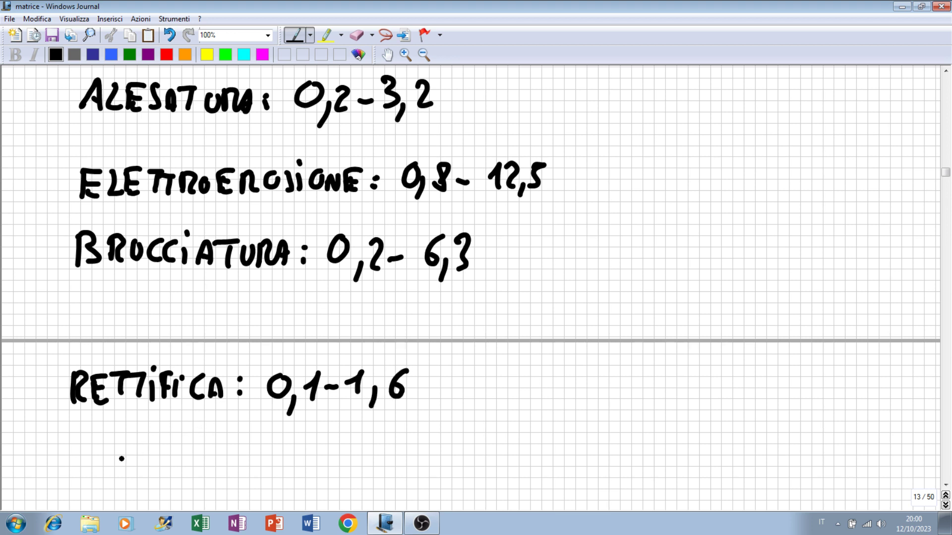
Step: Handwrite the label LEVICATURA: below the RETTIFICA line
{"action": "mouse_move", "coordinate": [82, 438]}
{"action": "left_mouse_down"}
{"action": "mouse_move", "coordinate": [70, 464]}
{"action": "mouse_move", "coordinate": [89, 470]}
{"action": "left_mouse_up"}
{"action": "mouse_move", "coordinate": [95, 441]}
{"action": "left_mouse_down"}
{"action": "mouse_move", "coordinate": [112, 440]}
{"action": "mouse_move", "coordinate": [112, 469]}
{"action": "mouse_move", "coordinate": [127, 446]}
{"action": "left_mouse_up"}
{"action": "mouse_move", "coordinate": [132, 444]}
{"action": "left_mouse_down"}
{"action": "mouse_move", "coordinate": [133, 466]}
{"action": "mouse_move", "coordinate": [171, 469]}
{"action": "mouse_move", "coordinate": [190, 448]}
{"action": "left_mouse_up"}
{"action": "left_click", "coordinate": [137, 441]}
{"action": "mouse_move", "coordinate": [182, 449]}
{"action": "left_mouse_down"}
{"action": "mouse_move", "coordinate": [183, 469]}
{"action": "mouse_move", "coordinate": [224, 454]}
{"action": "left_mouse_up"}
{"action": "left_click_drag", "start_coordinate": [226, 466], "coordinate": [241, 462]}
{"action": "left_click", "coordinate": [247, 448]}
{"action": "left_click", "coordinate": [246, 456]}
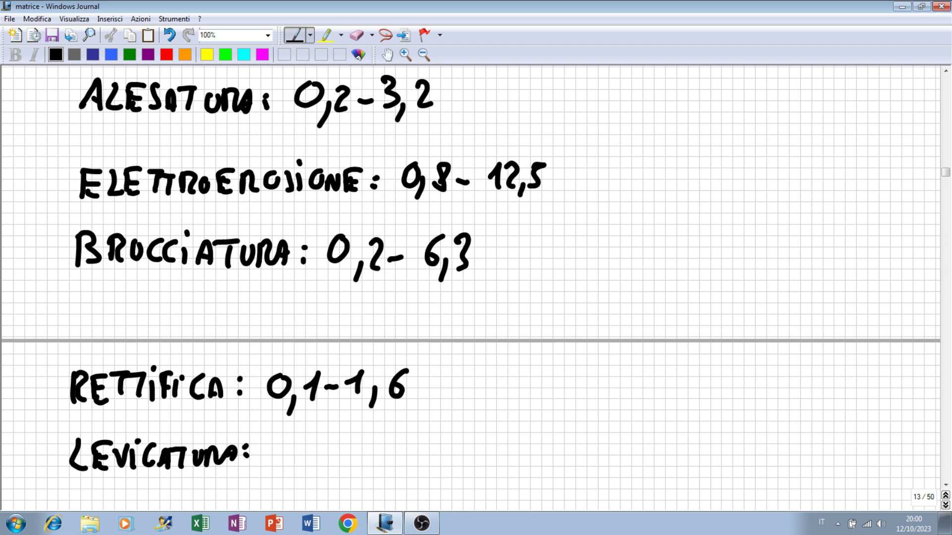
Step: Write the lapping range 0,006-0,8, erasing the extra digits along the way
{"action": "mouse_move", "coordinate": [286, 440]}
{"action": "left_mouse_down"}
{"action": "mouse_move", "coordinate": [285, 476]}
{"action": "mouse_move", "coordinate": [316, 441]}
{"action": "left_mouse_up"}
{"action": "left_click_drag", "start_coordinate": [327, 440], "coordinate": [341, 437]}
{"action": "left_click_drag", "start_coordinate": [372, 430], "coordinate": [358, 449]}
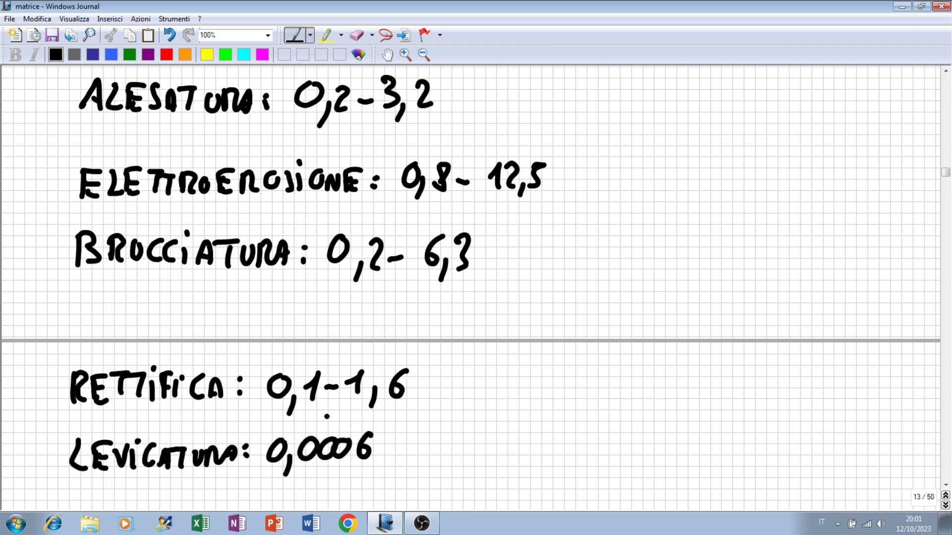
{"action": "left_click", "coordinate": [357, 35]}
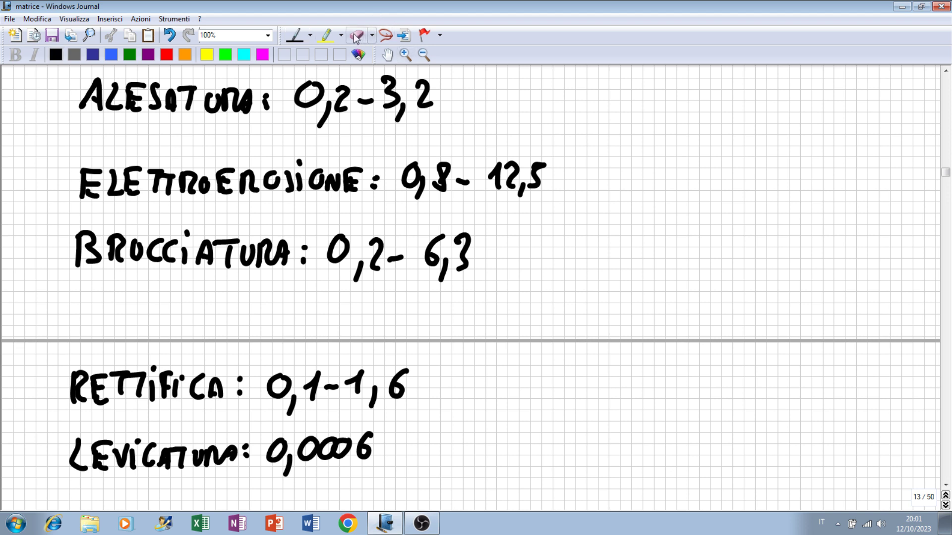
{"action": "mouse_move", "coordinate": [392, 447]}
{"action": "left_mouse_down"}
{"action": "mouse_move", "coordinate": [354, 446]}
{"action": "mouse_move", "coordinate": [347, 458]}
{"action": "mouse_move", "coordinate": [349, 450]}
{"action": "left_mouse_up"}
{"action": "left_click", "coordinate": [295, 34]}
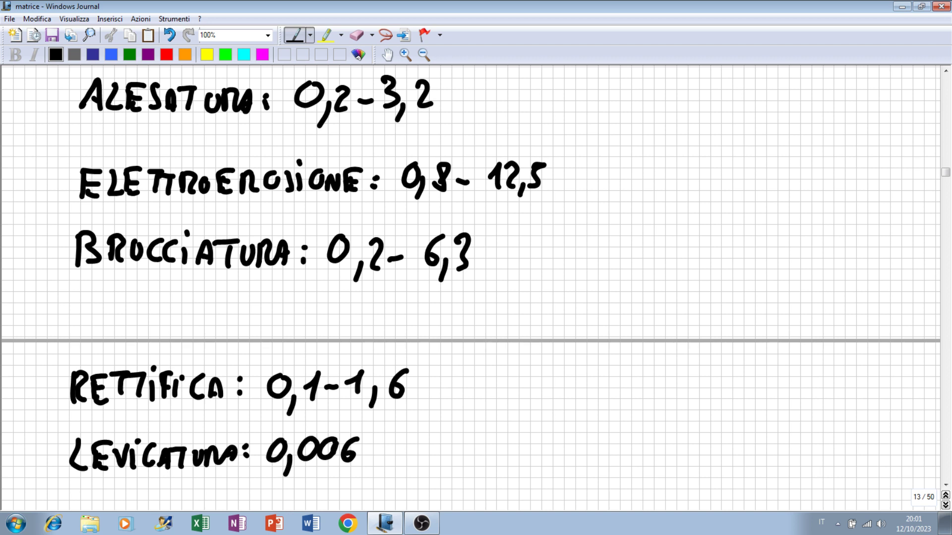
{"action": "mouse_move", "coordinate": [371, 449]}
{"action": "left_mouse_down"}
{"action": "mouse_move", "coordinate": [409, 443]}
{"action": "mouse_move", "coordinate": [415, 477]}
{"action": "left_mouse_up"}
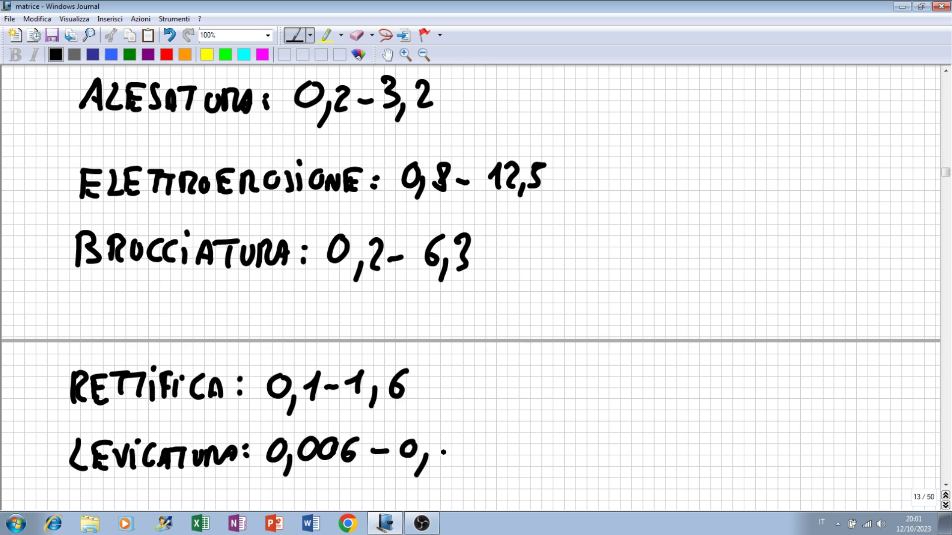
{"action": "left_click_drag", "start_coordinate": [445, 436], "coordinate": [446, 435]}
Step: Scroll back up to page 8 with the red-circled wedge symbols and FRESARE legend
{"action": "left_click", "coordinate": [945, 72]}
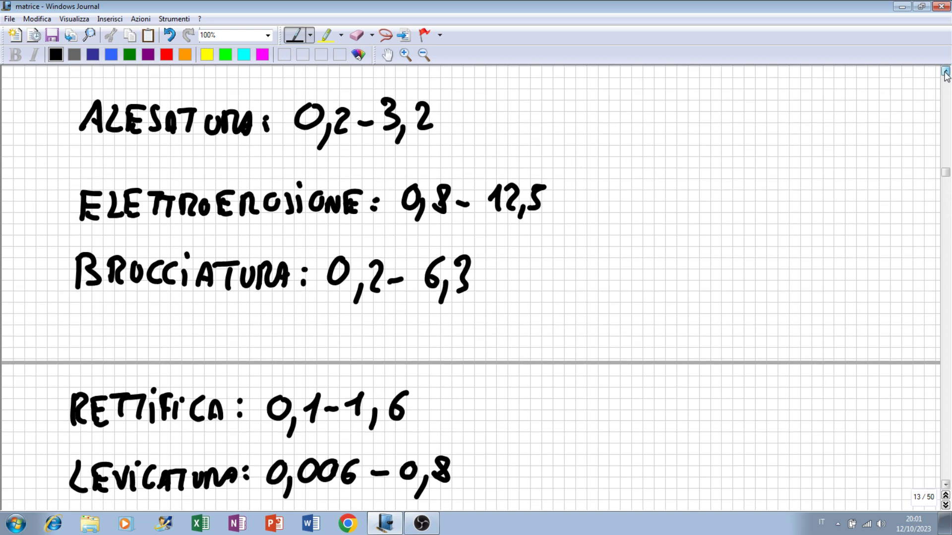
{"action": "left_click_drag", "start_coordinate": [945, 71], "coordinate": [946, 72]}
{"action": "left_click", "coordinate": [946, 71]}
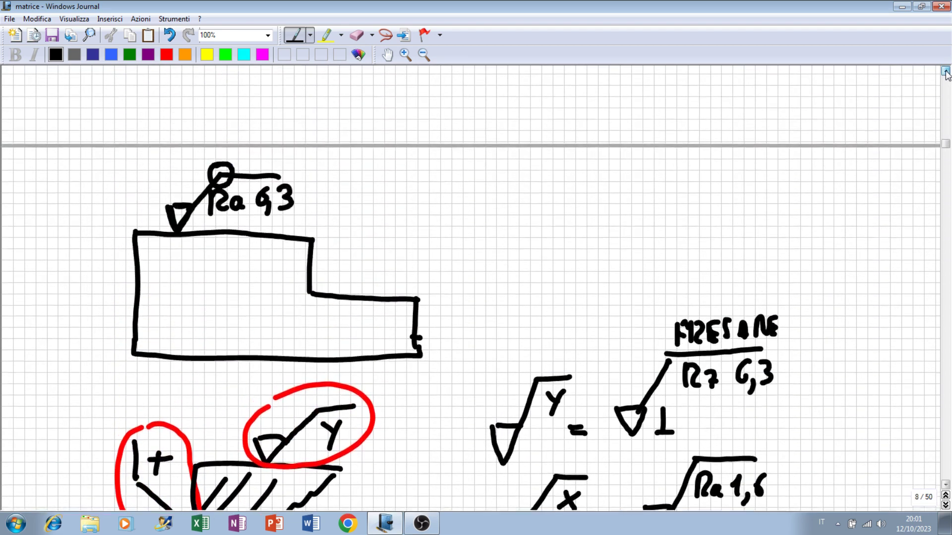